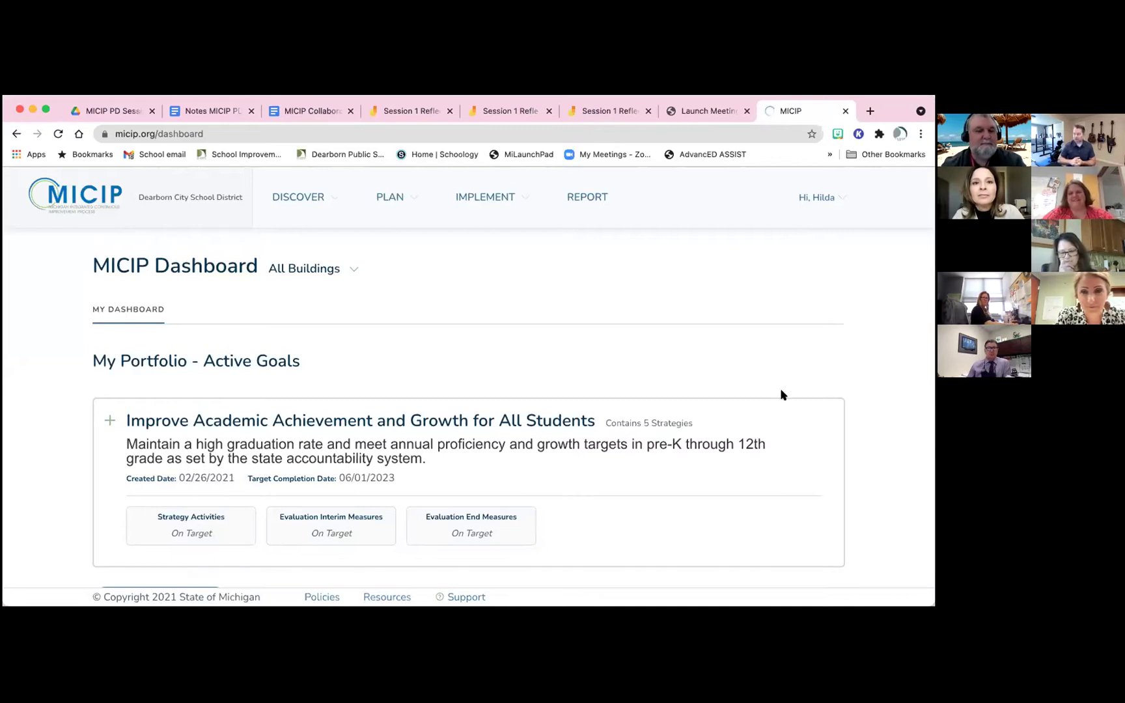
Go to Administrator Settings from the signed-in user's account menu
click(838, 196)
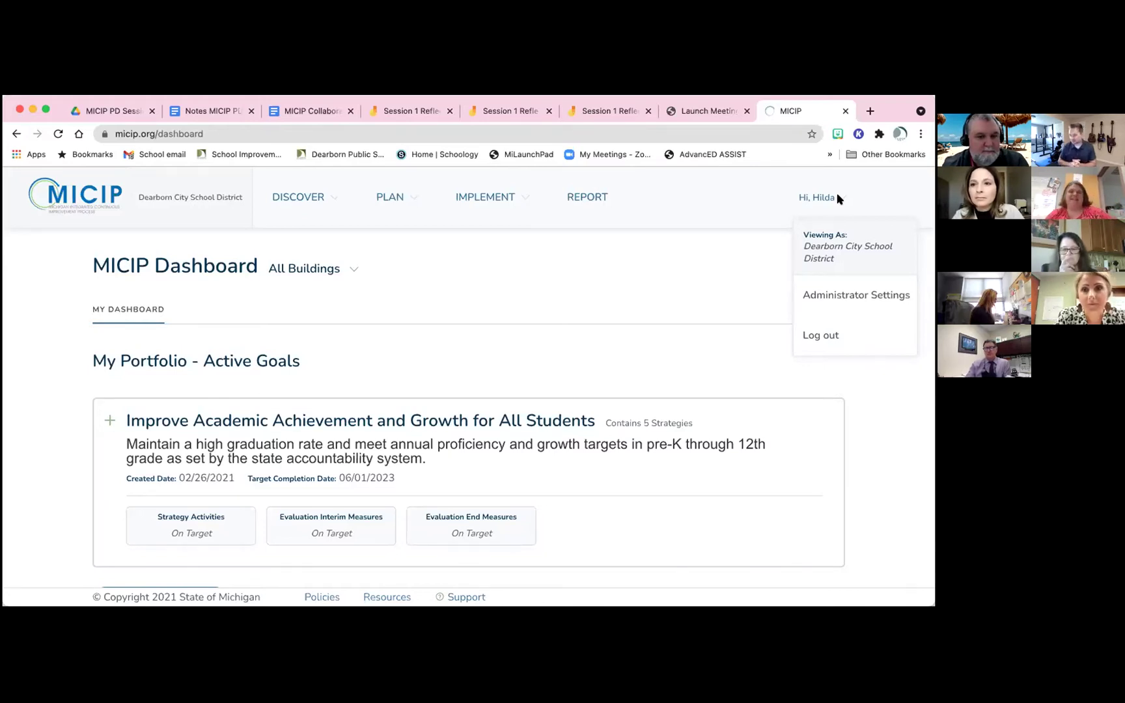
click(811, 297)
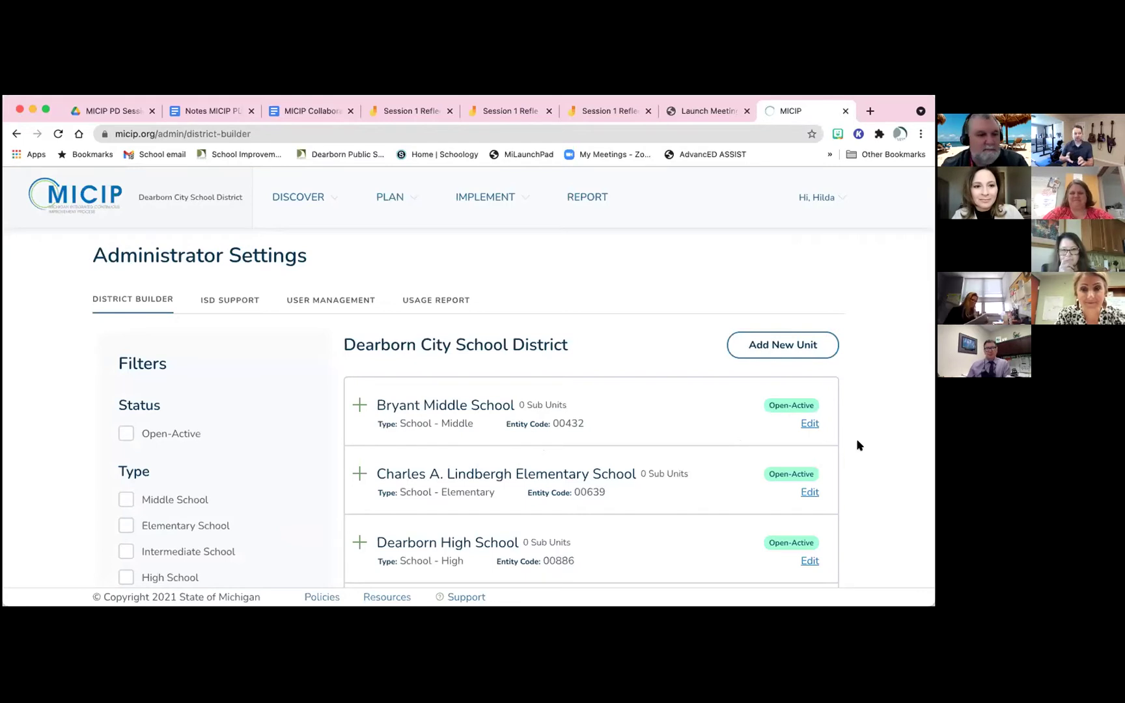
Review the Dearborn City School District school units listed in District Builder
scroll(857, 446, down, 1)
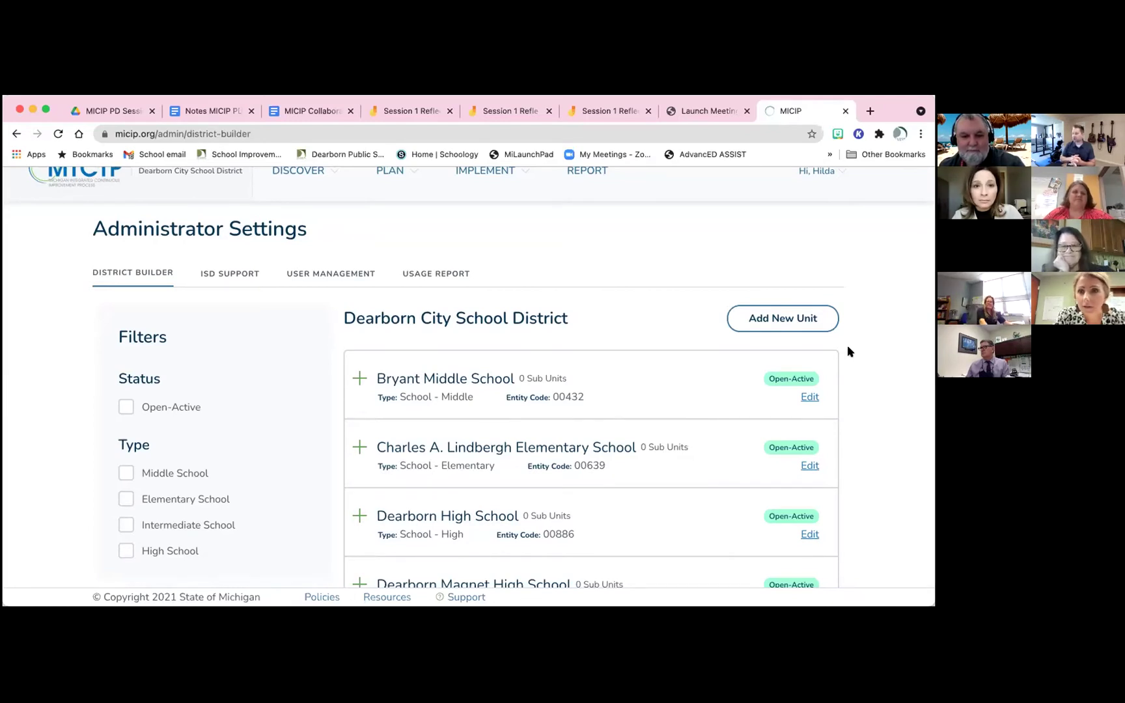
scroll(847, 351, up, 1)
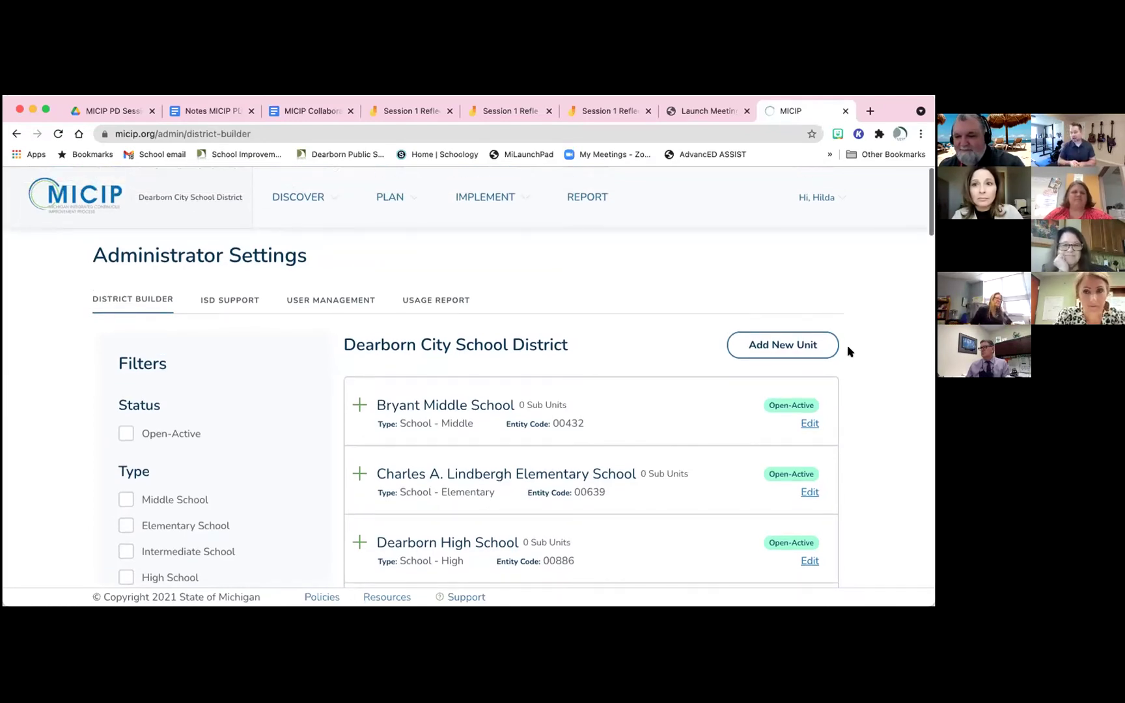
scroll(848, 348, down, 1)
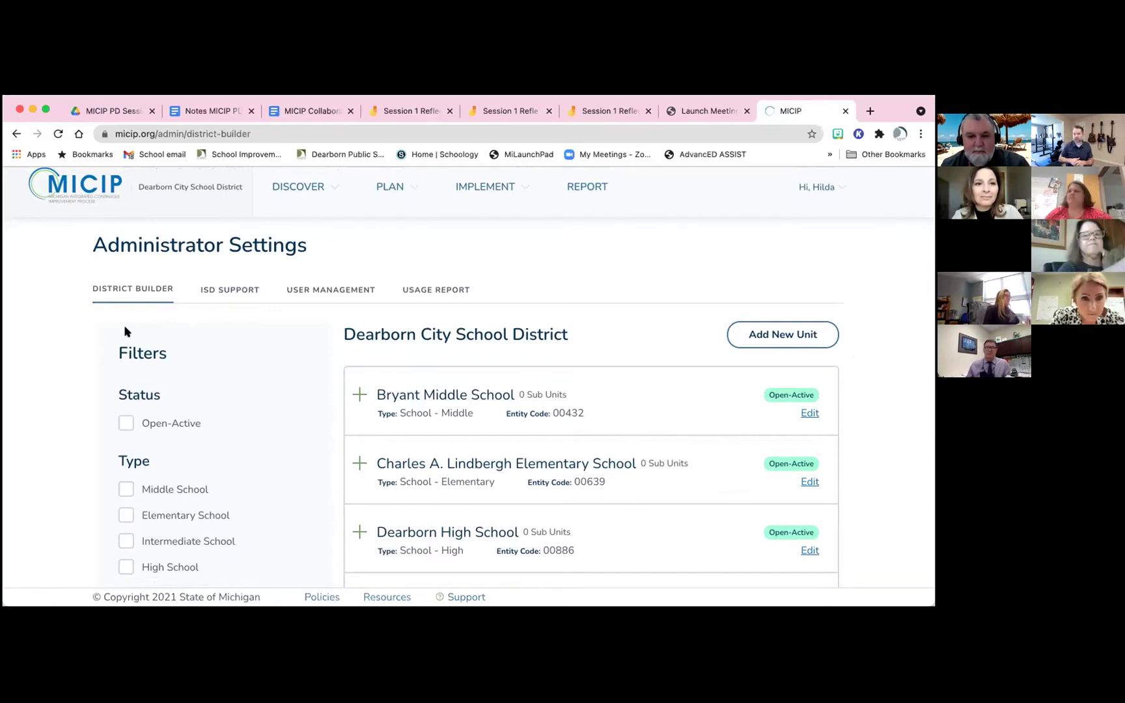
click(110, 291)
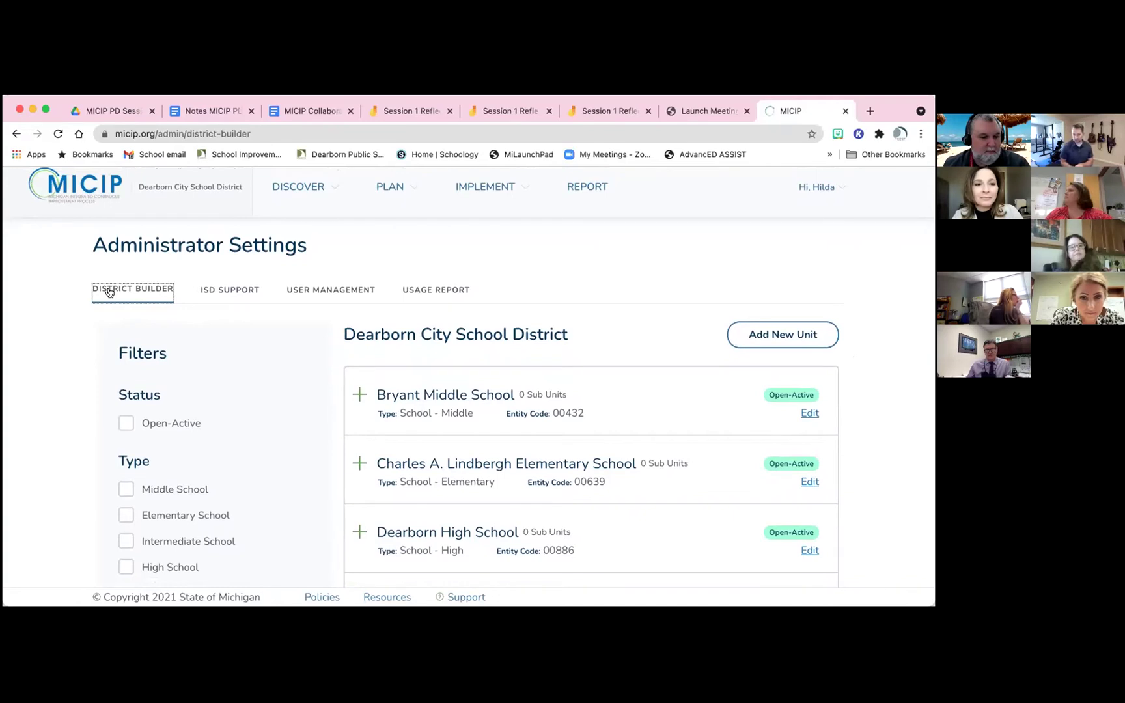
scroll(43, 373, down, 1)
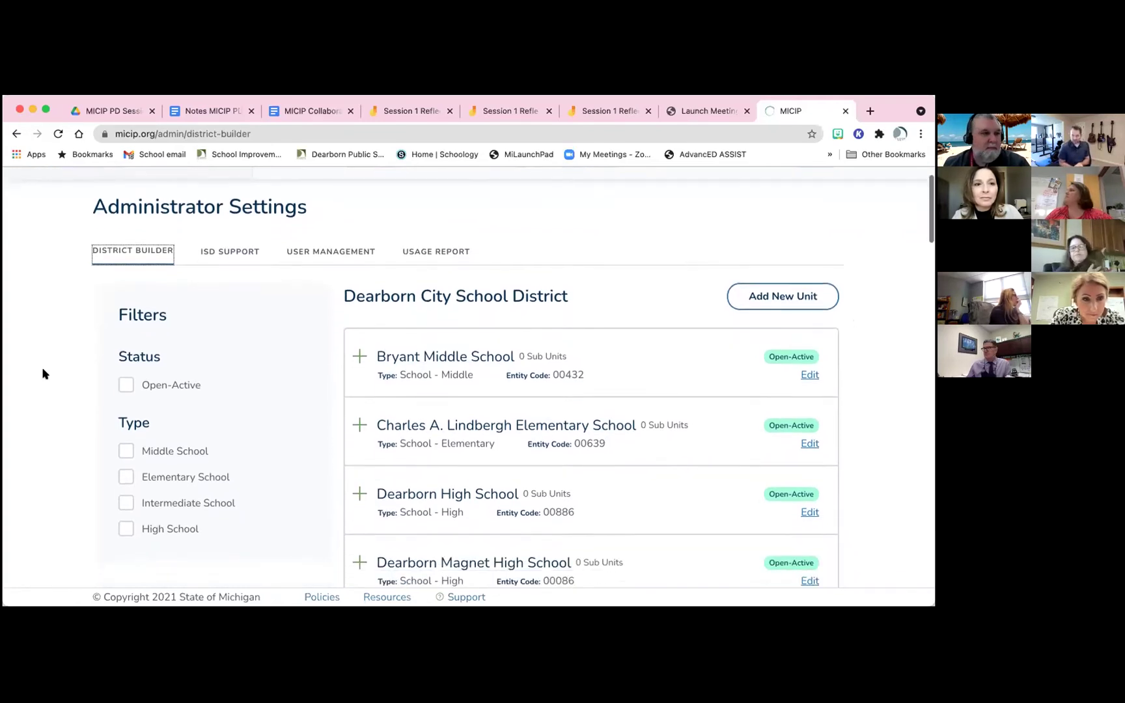
scroll(43, 373, down, 1)
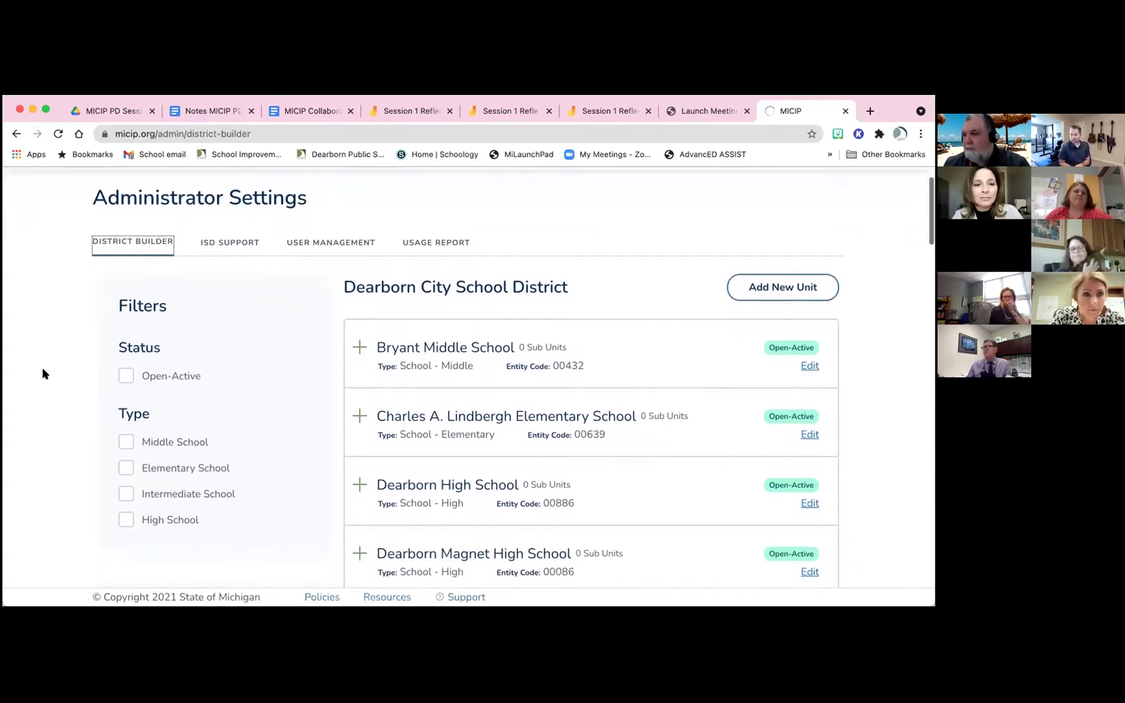
scroll(42, 373, down, 1)
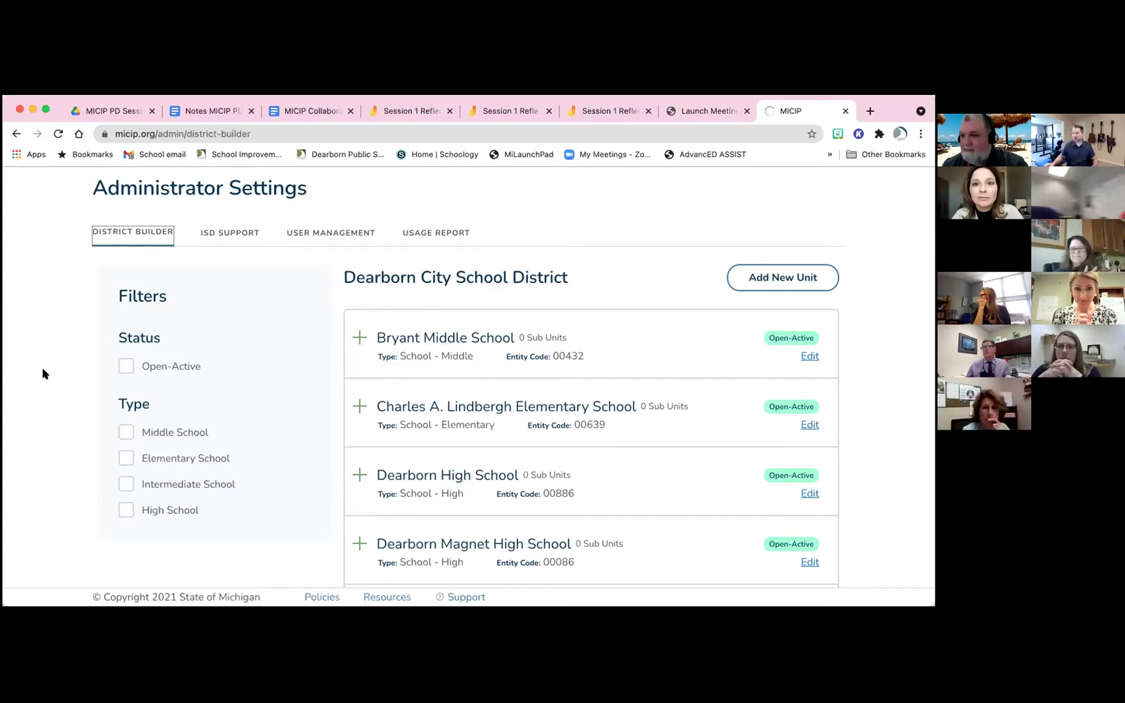
scroll(43, 374, down, 1)
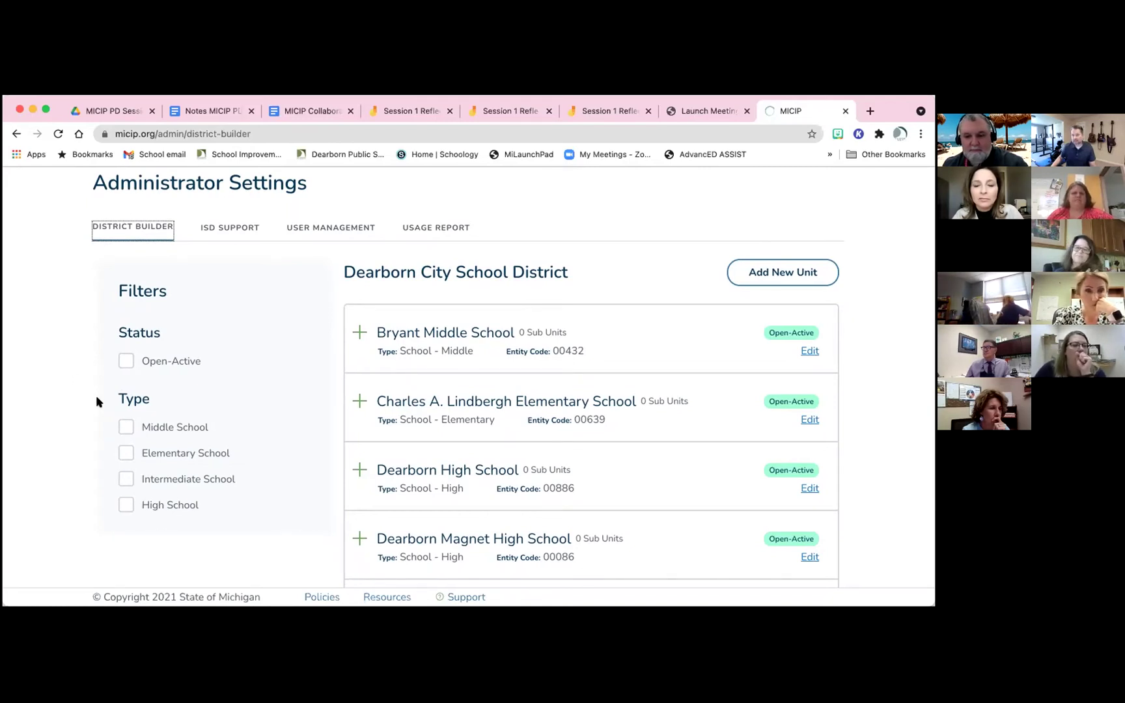
scroll(96, 397, down, 1)
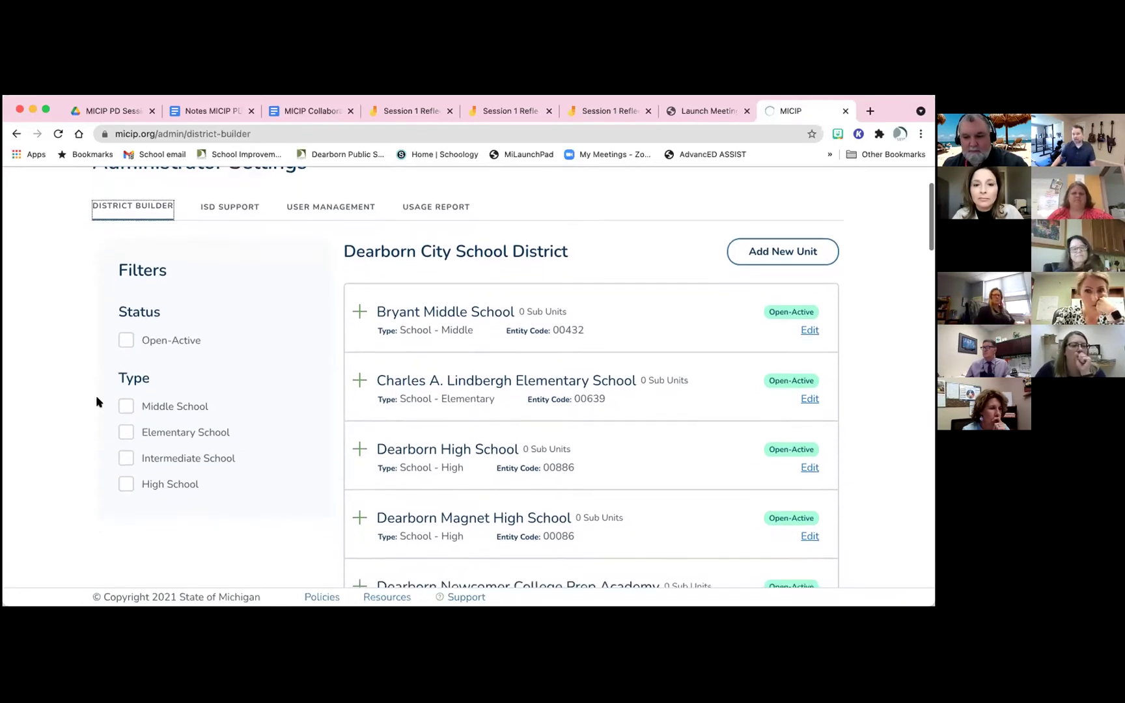
scroll(97, 397, down, 1)
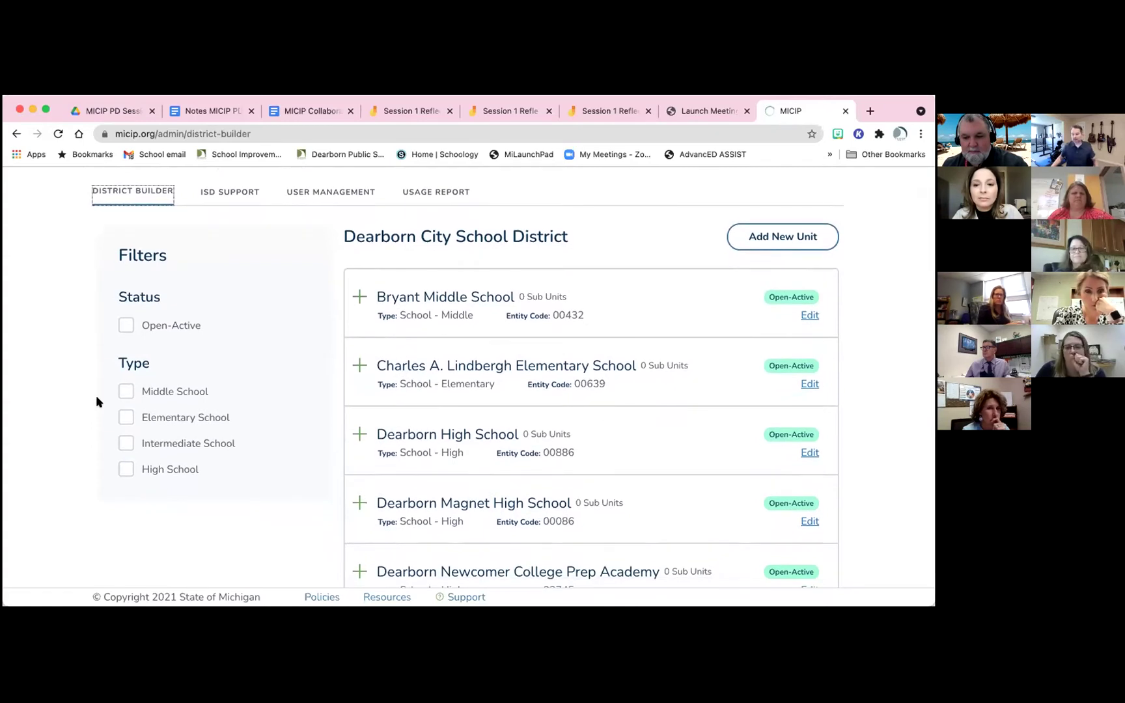
scroll(97, 397, down, 2)
scroll(96, 402, down, 2)
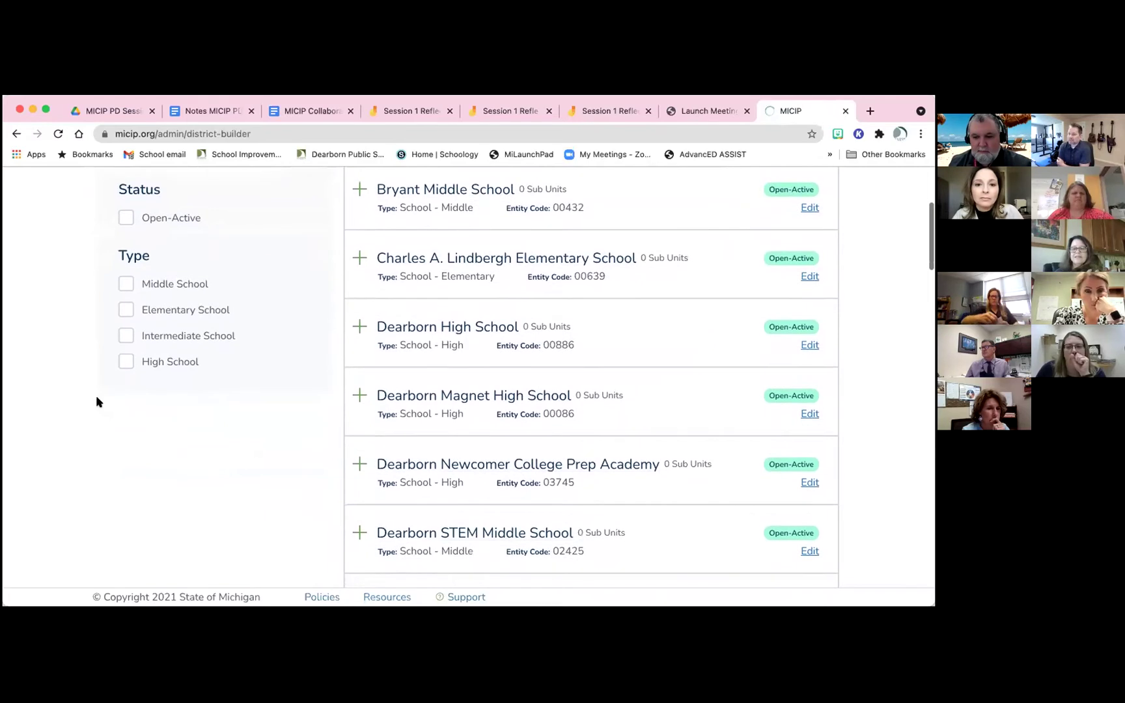
scroll(95, 401, down, 1)
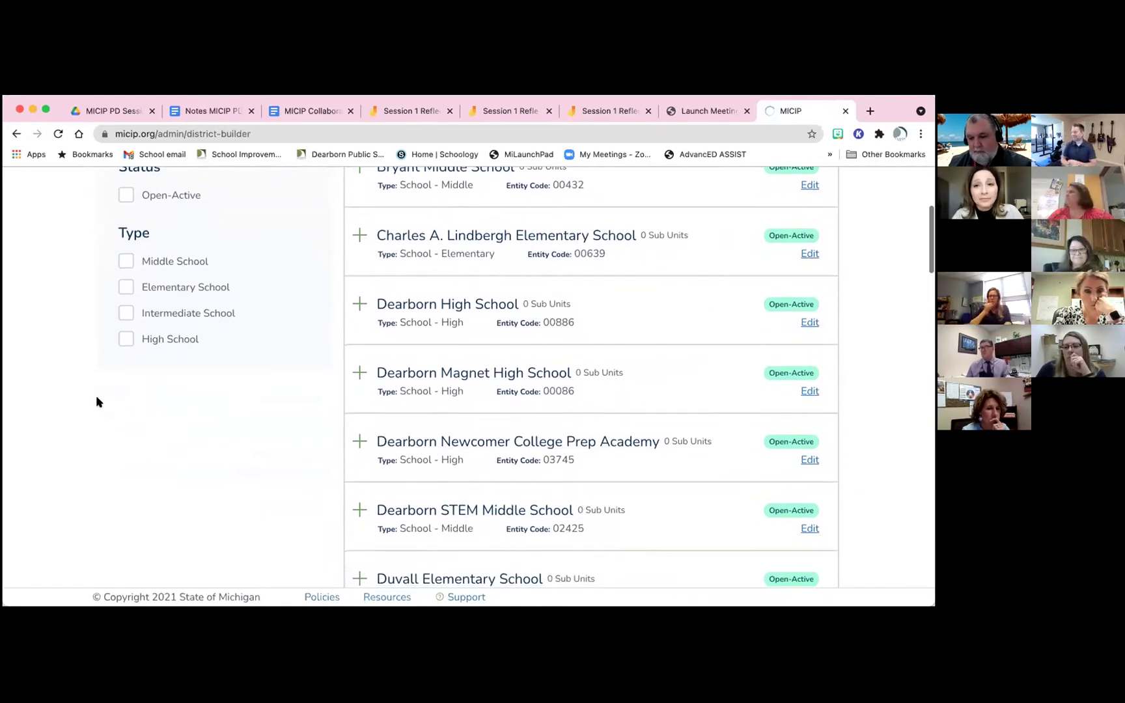
scroll(95, 402, down, 2)
scroll(96, 402, down, 1)
scroll(98, 401, down, 1)
scroll(98, 401, up, 1)
scroll(96, 402, up, 4)
scroll(96, 401, up, 4)
scroll(97, 402, up, 2)
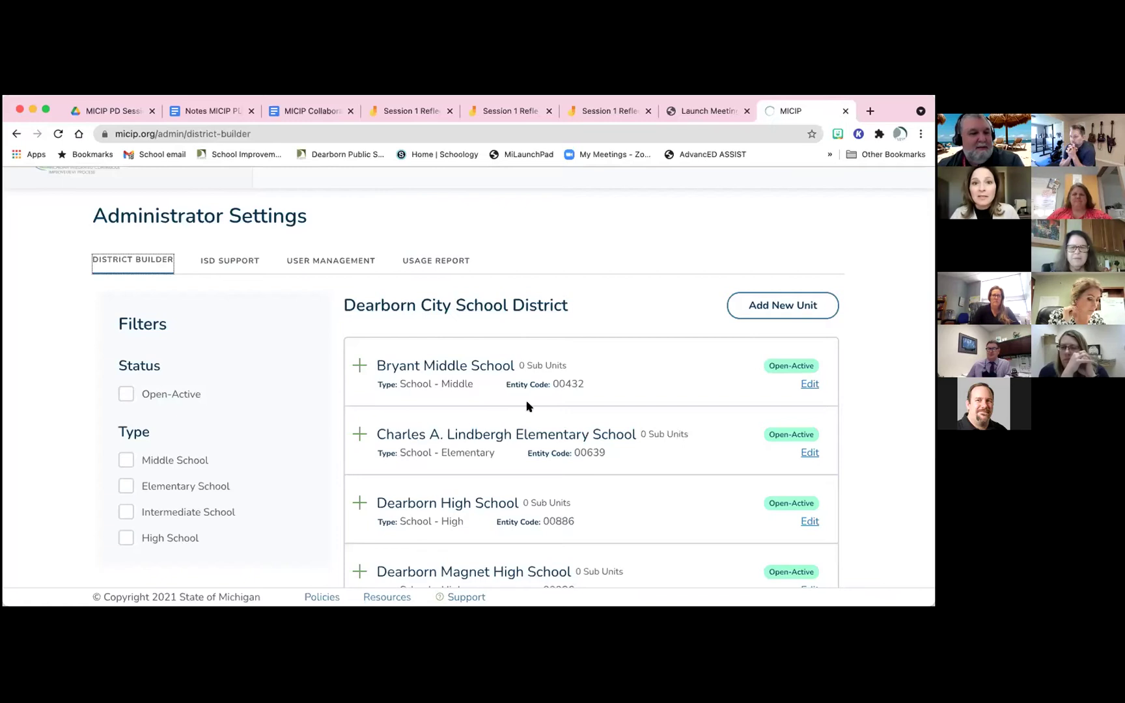
scroll(402, 440, down, 2)
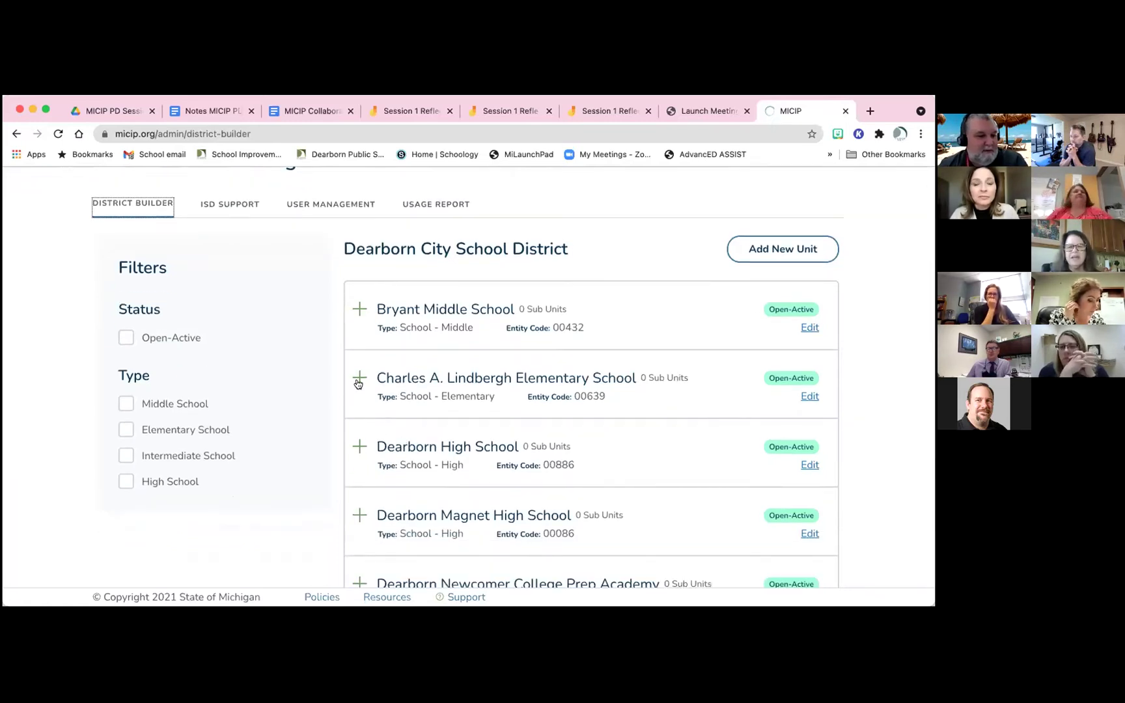
View the Edit Unit details for Charles A. Lindbergh Elementary School and close without saving
click(807, 398)
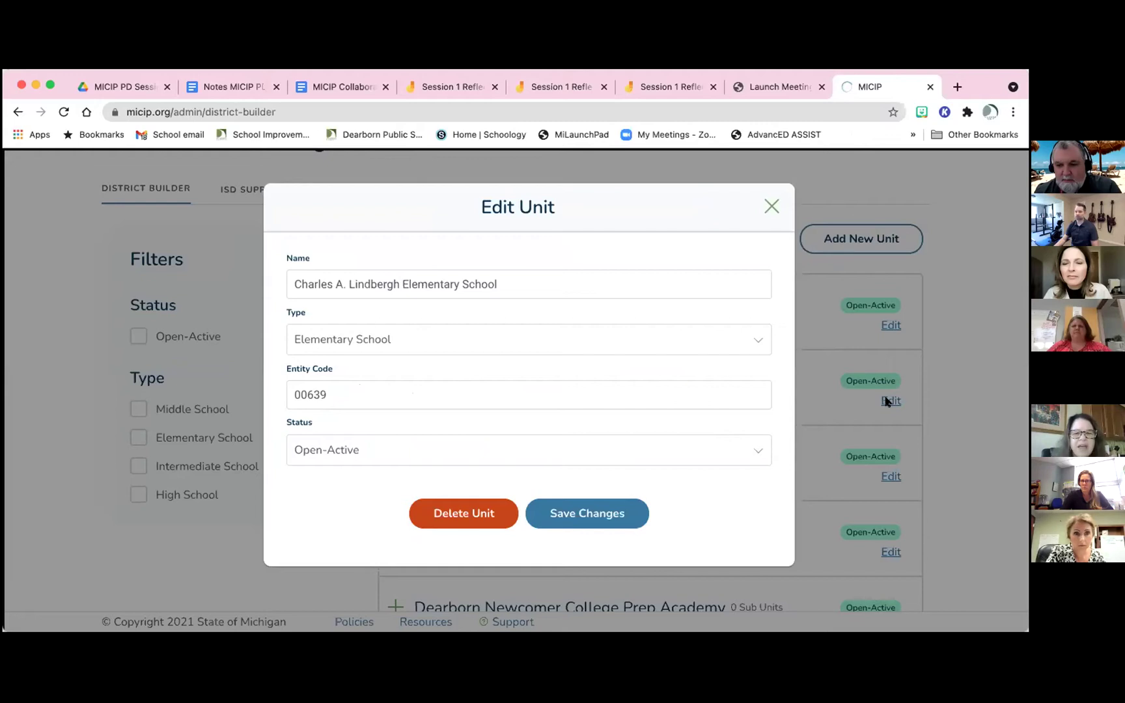
click(771, 207)
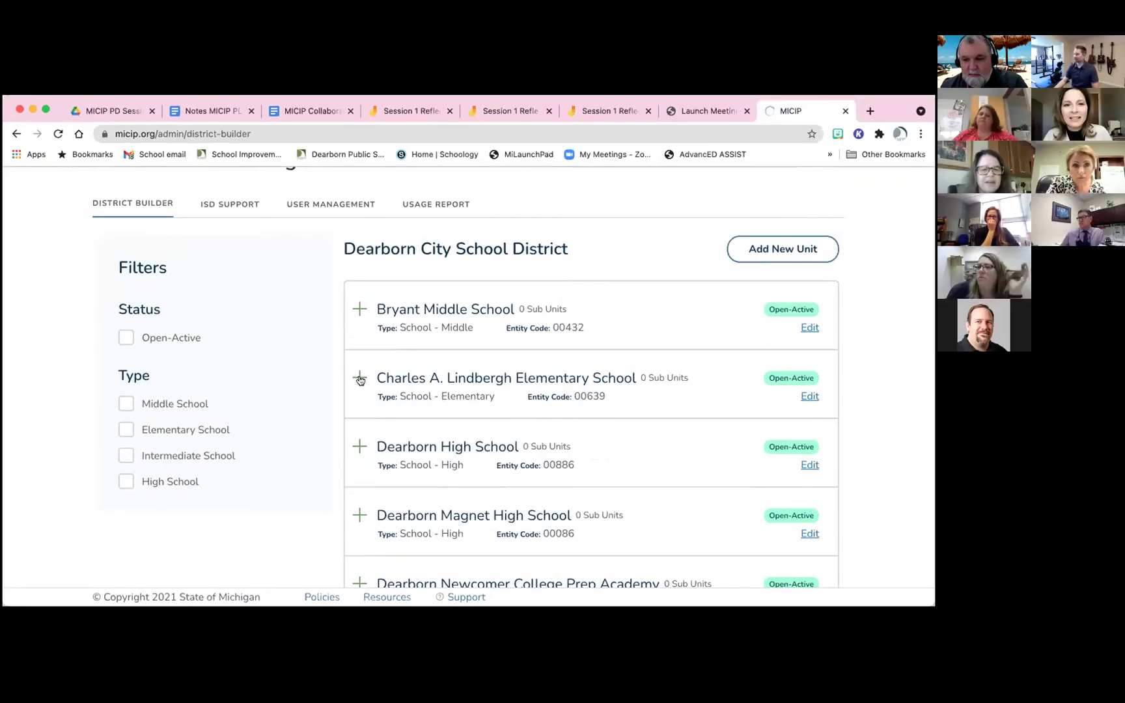
Expand Charles A. Lindbergh Elementary School to reveal its sub units and Add New Sub Unit button
click(395, 381)
scroll(360, 381, down, 1)
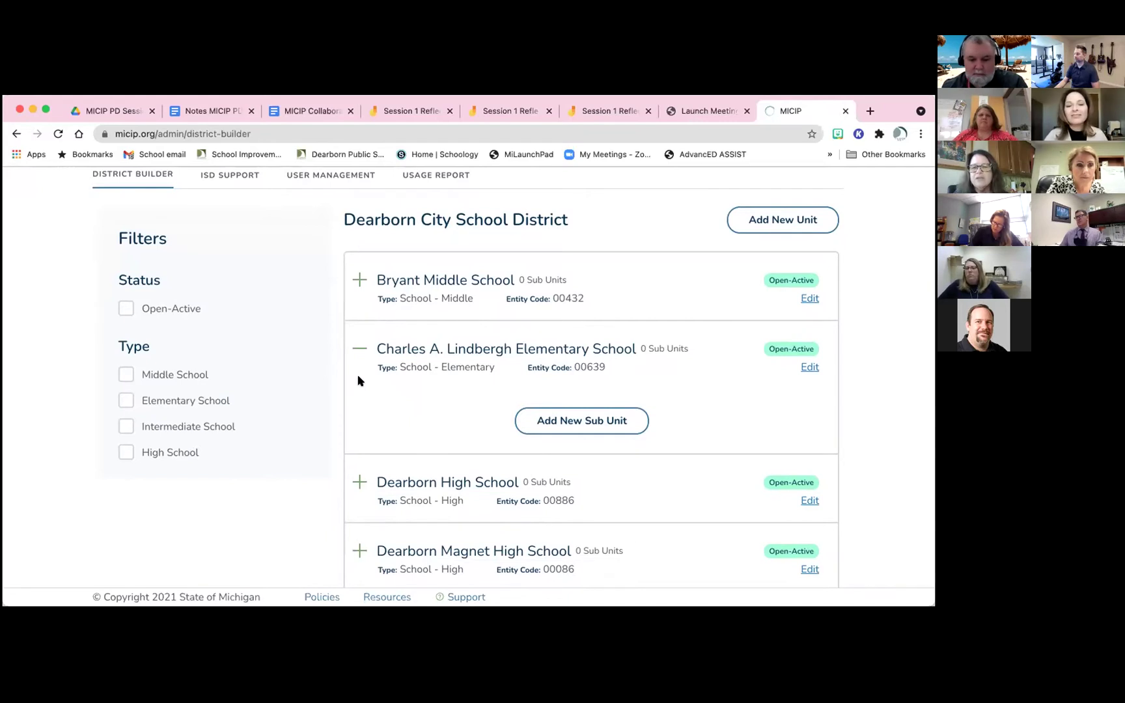
click(566, 420)
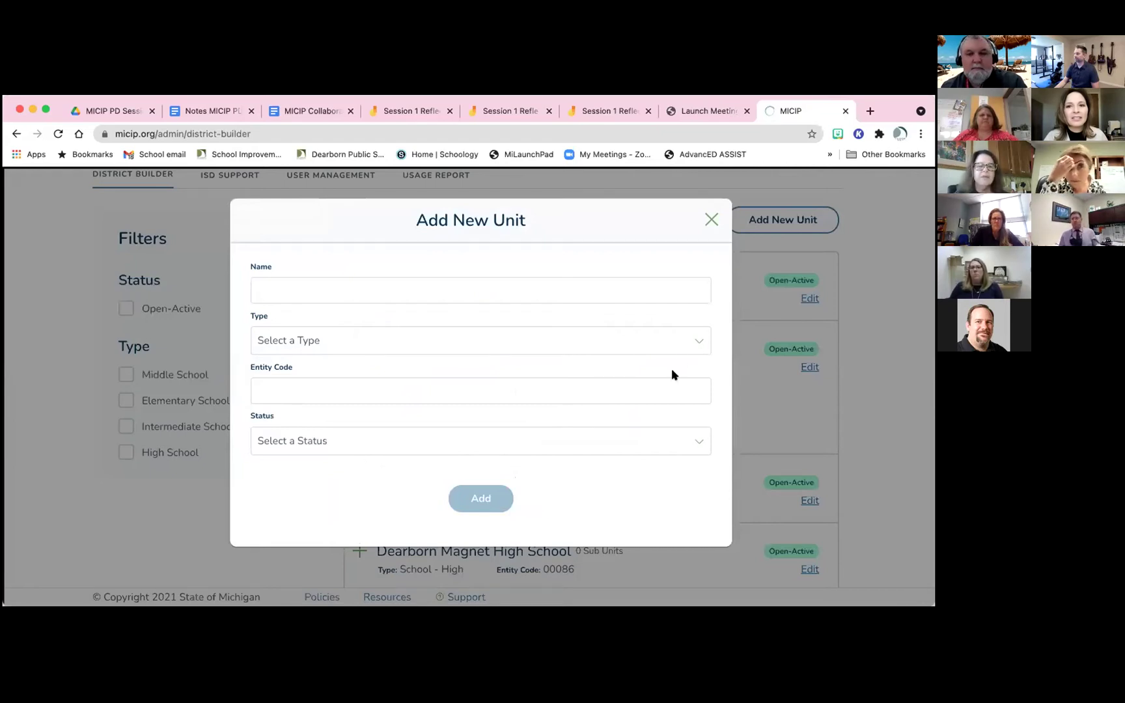
click(697, 338)
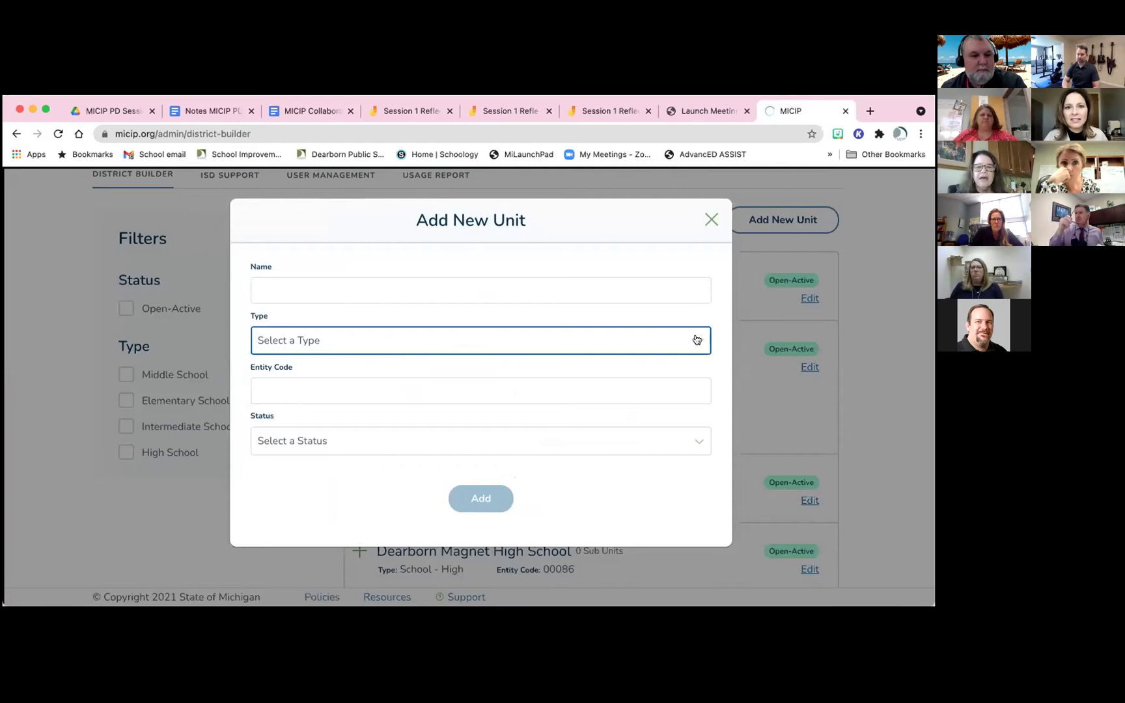
scroll(659, 386, down, 4)
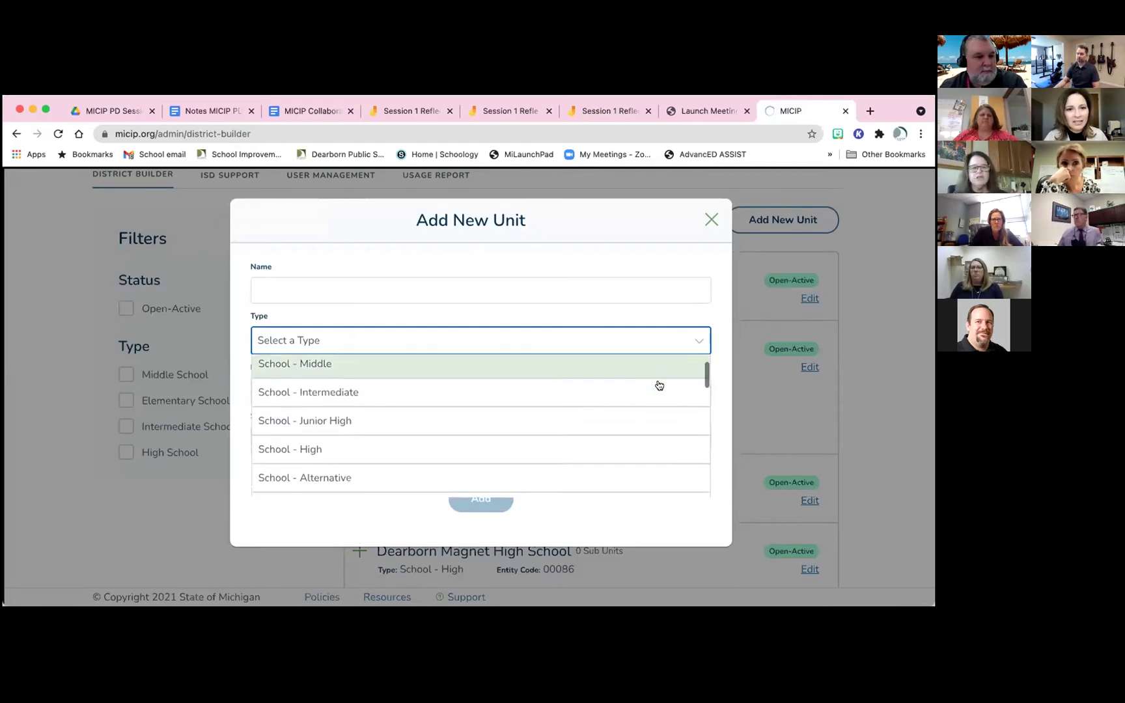
scroll(659, 385, down, 3)
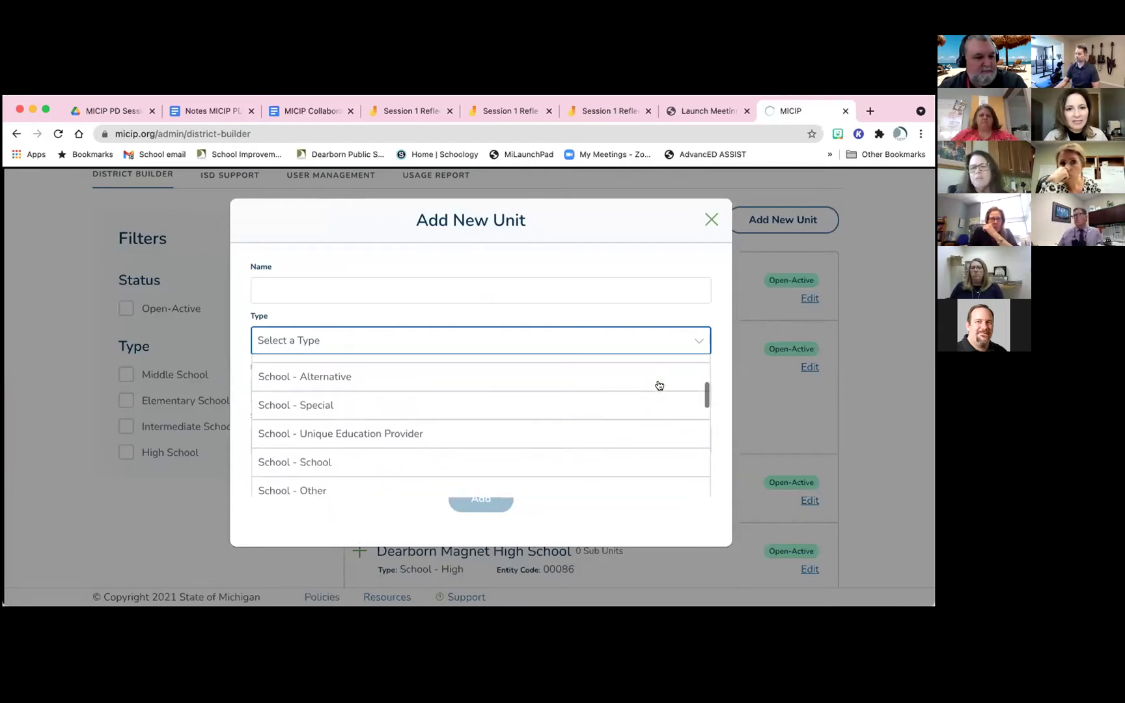
scroll(659, 386, down, 3)
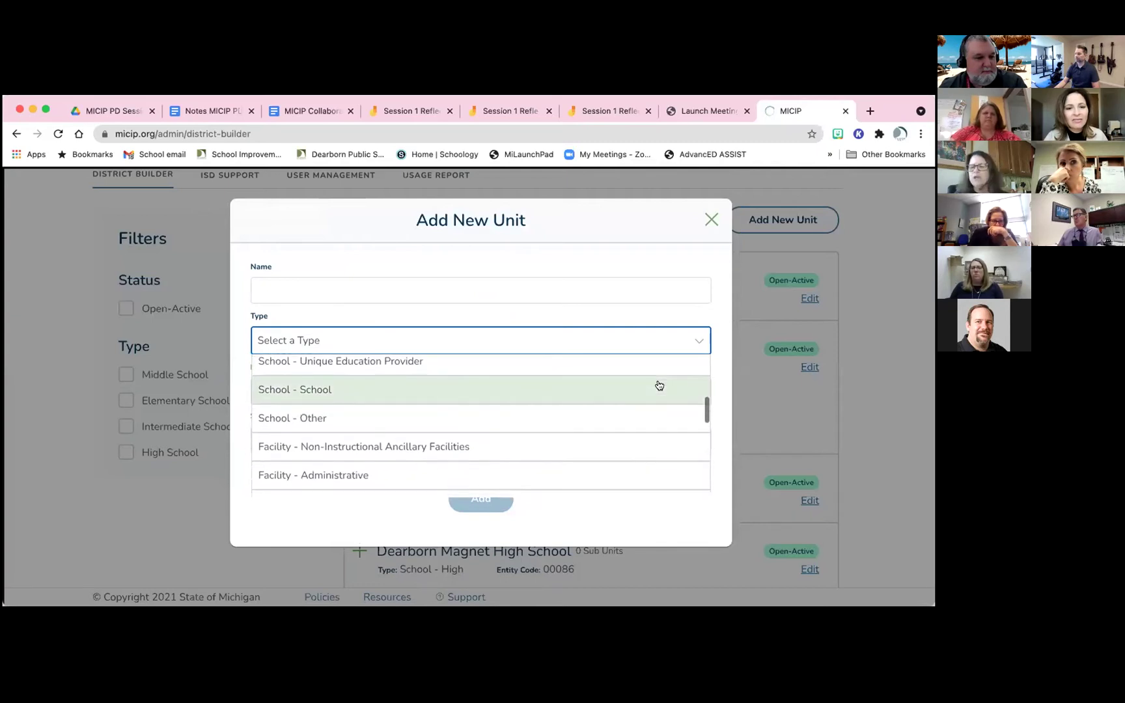
scroll(659, 385, down, 3)
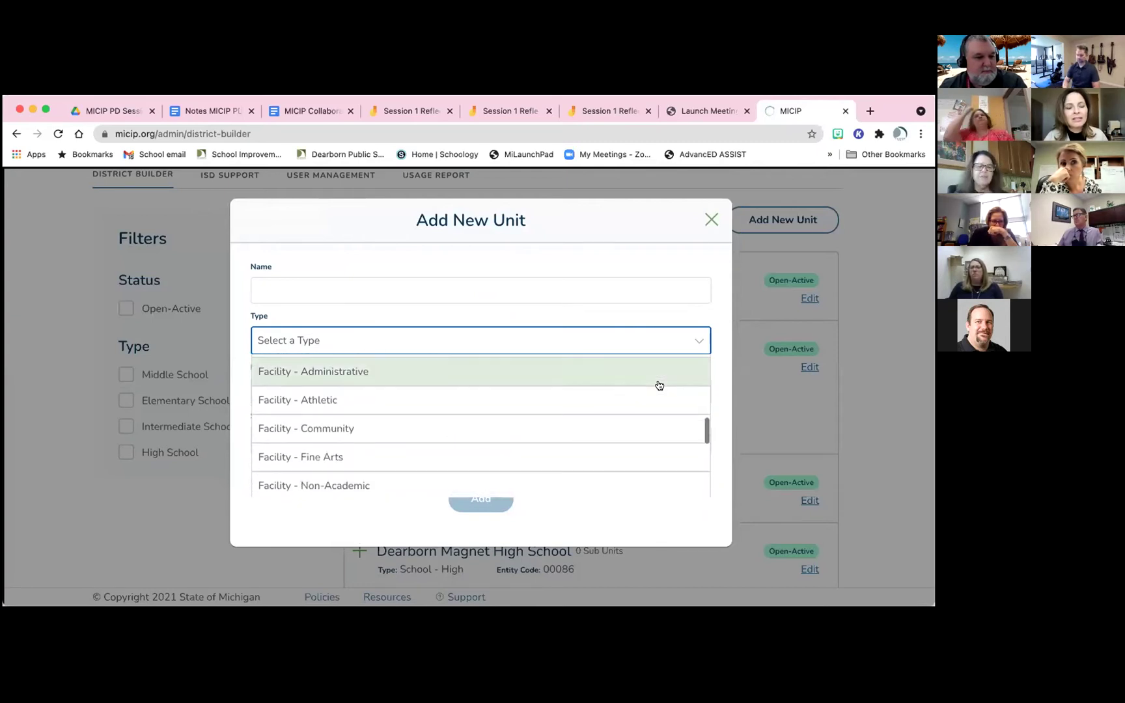
scroll(660, 385, down, 3)
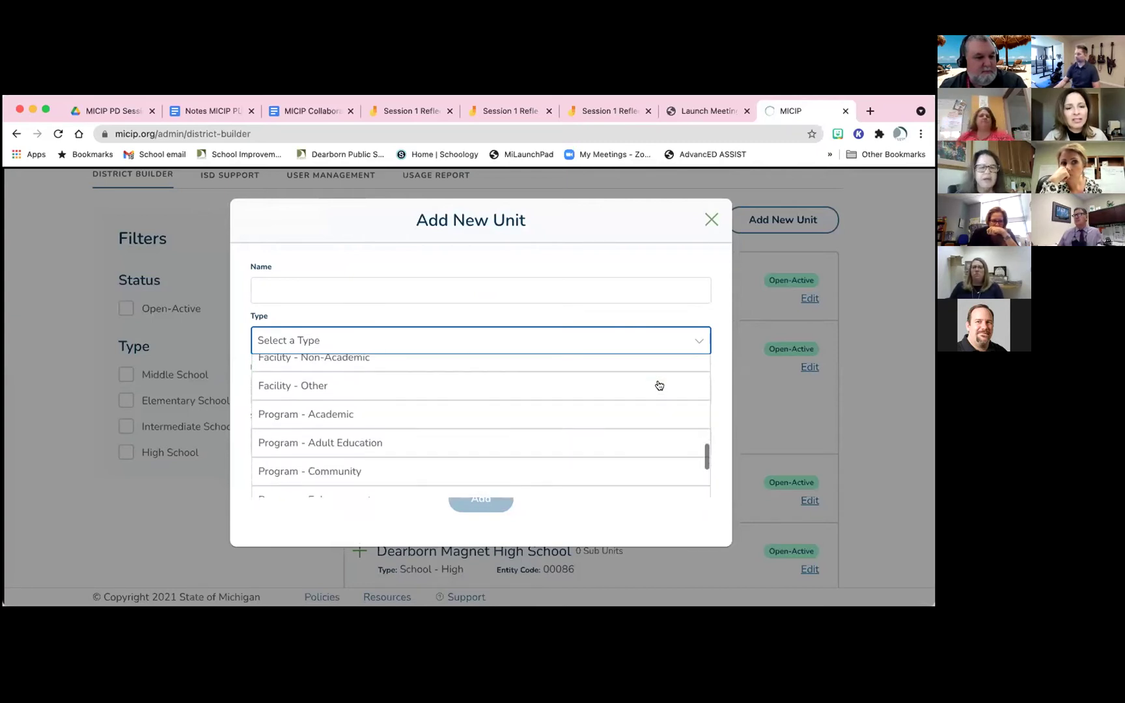
scroll(659, 386, down, 3)
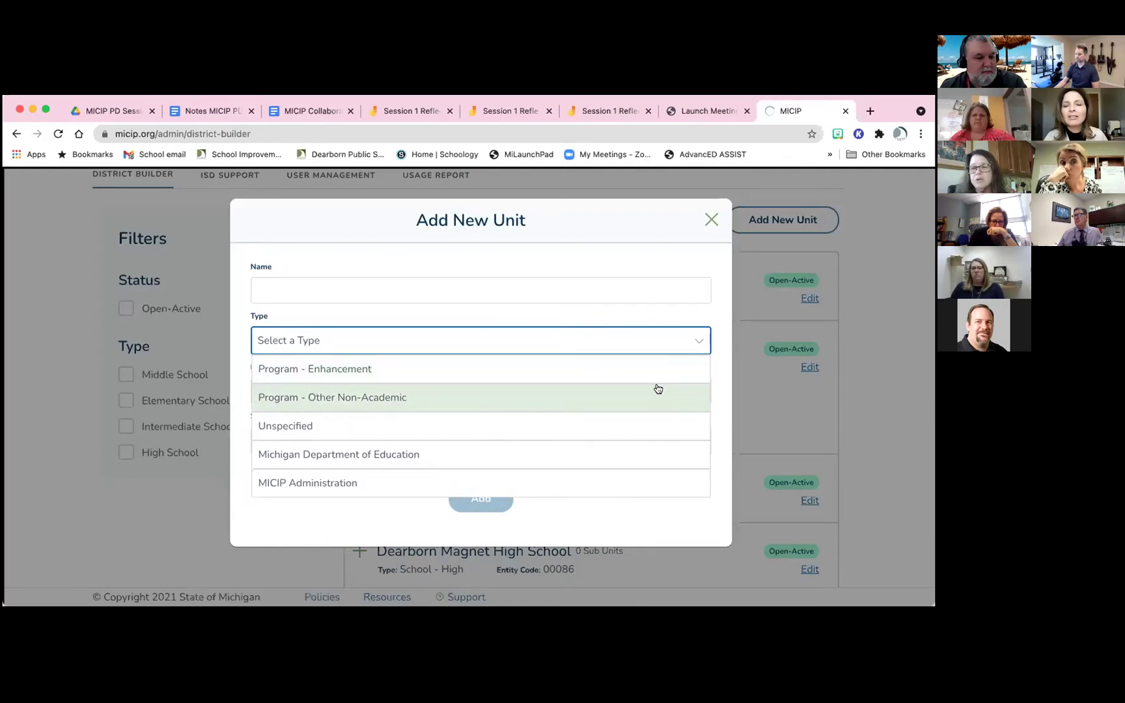
scroll(659, 385, up, 2)
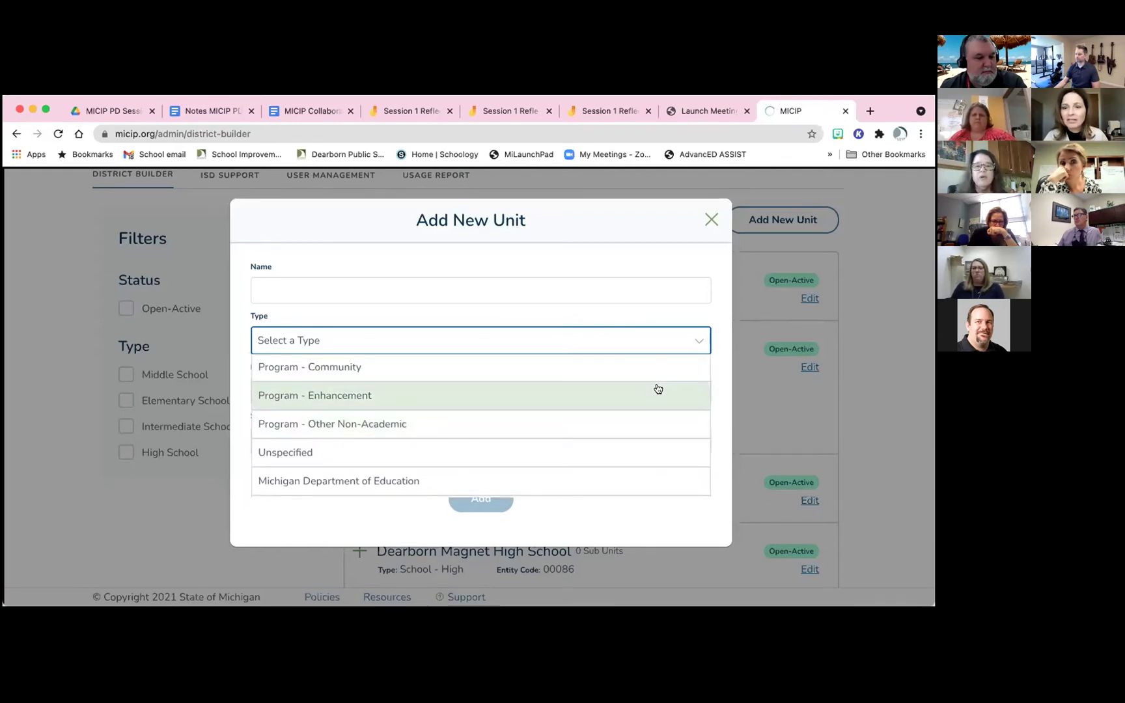
scroll(658, 389, up, 1)
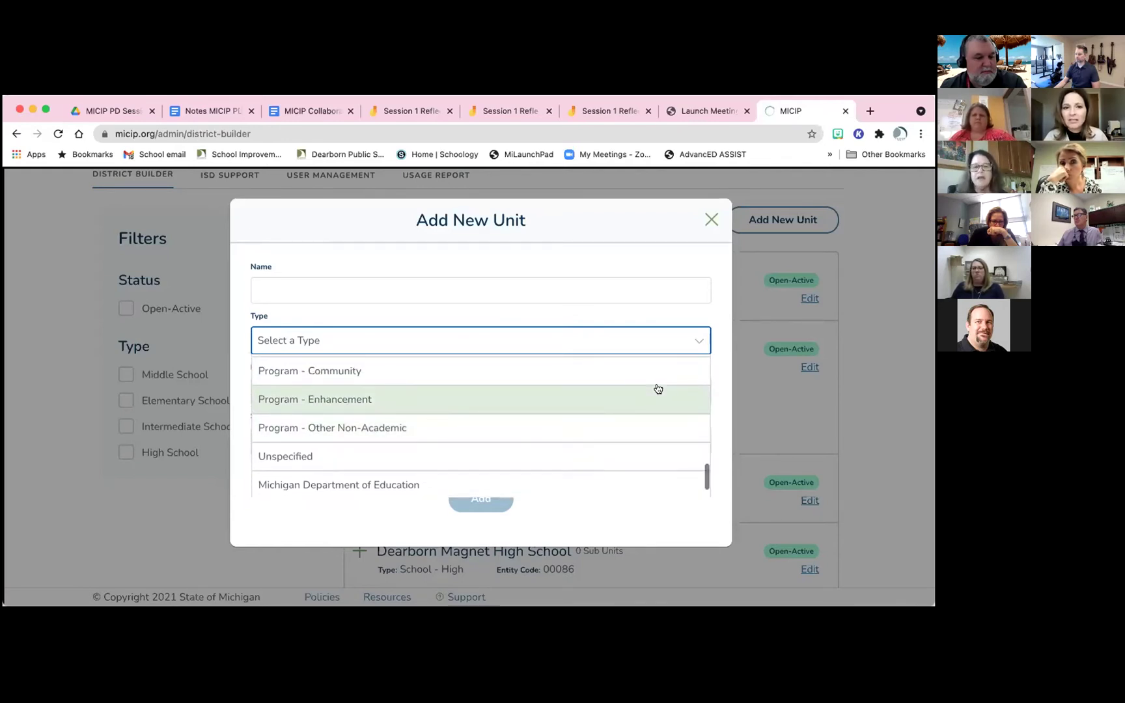
Dismiss the Type and Status lists without choosing, so both are flagged required
click(710, 315)
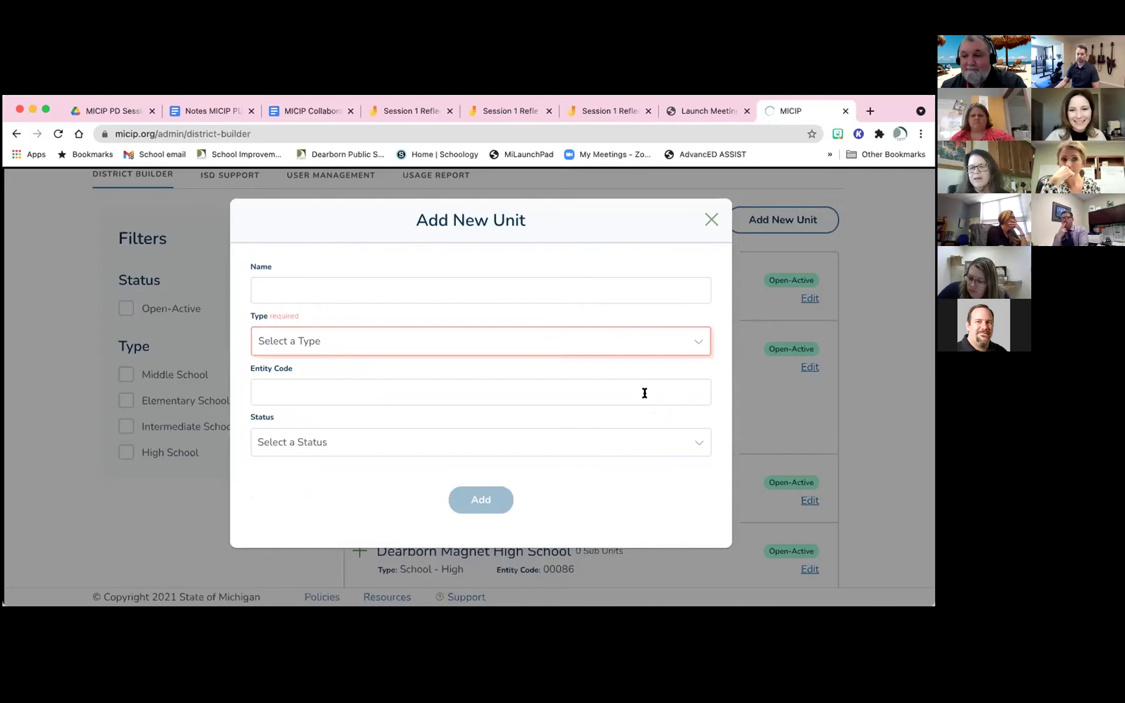
click(696, 444)
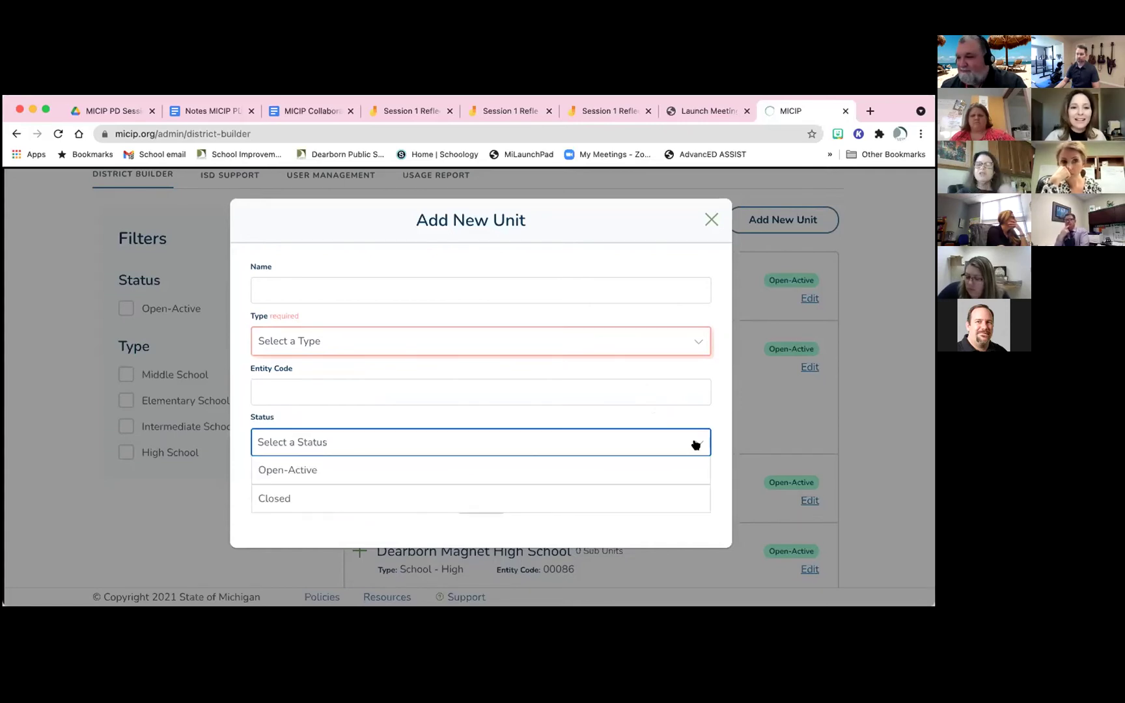
click(708, 413)
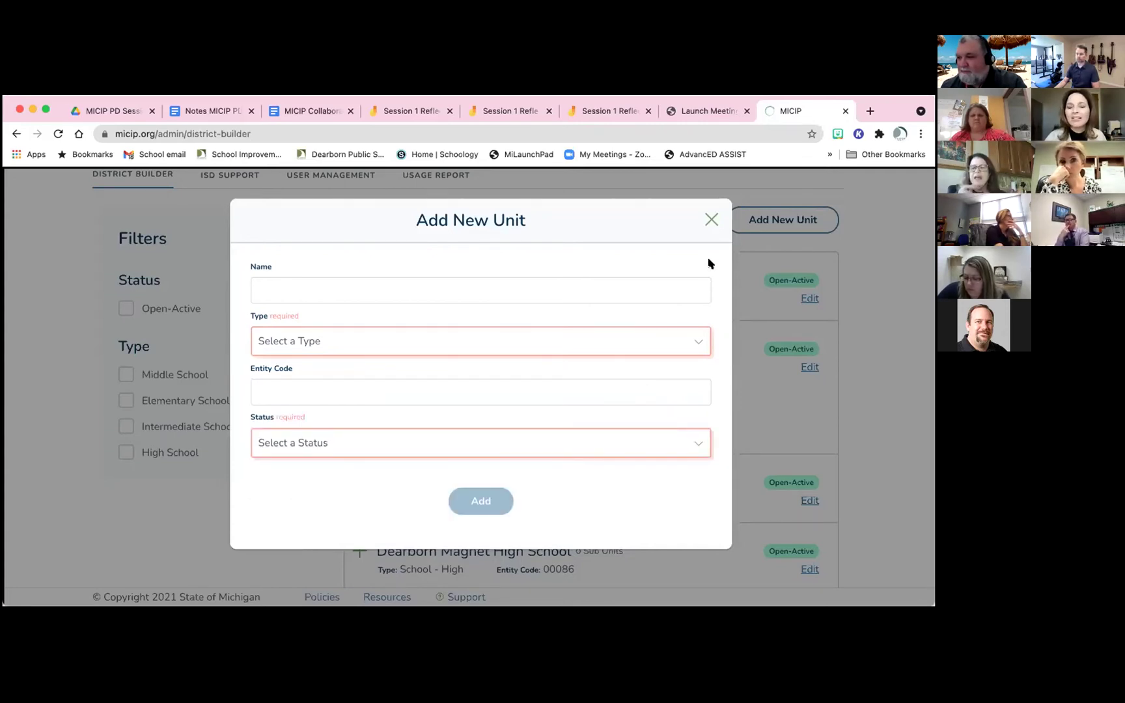
Close Add New Unit, collapse Charles A. Lindbergh Elementary School, and reopen a blank Add New Unit form
click(710, 222)
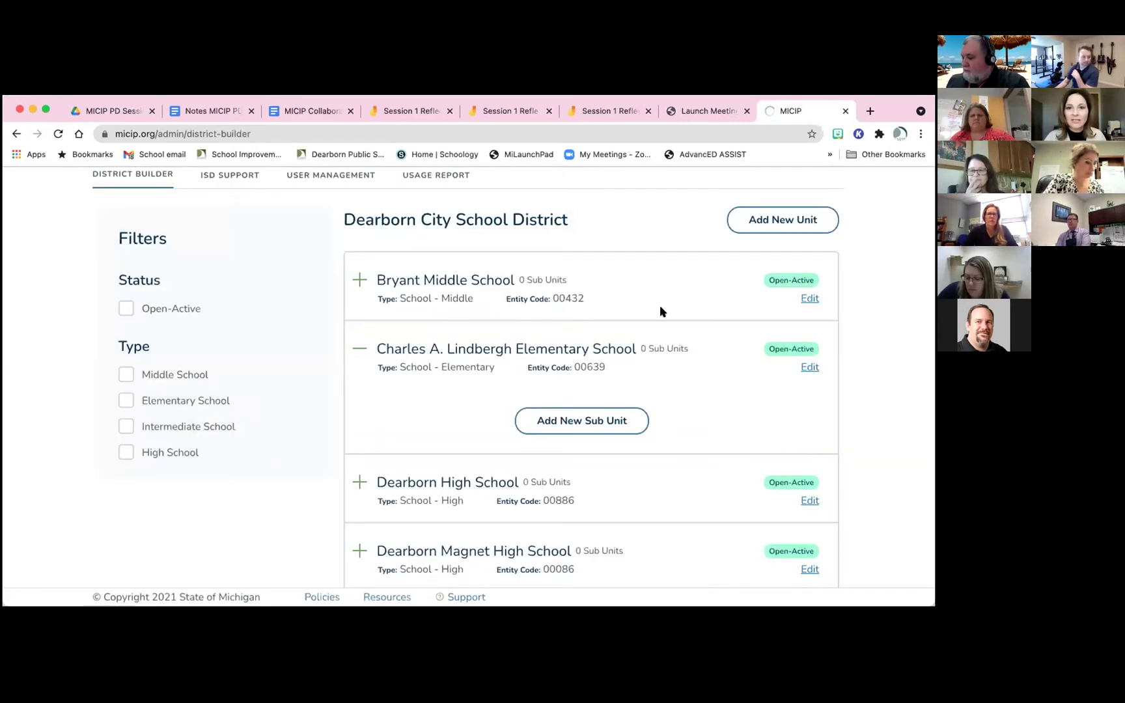
click(358, 350)
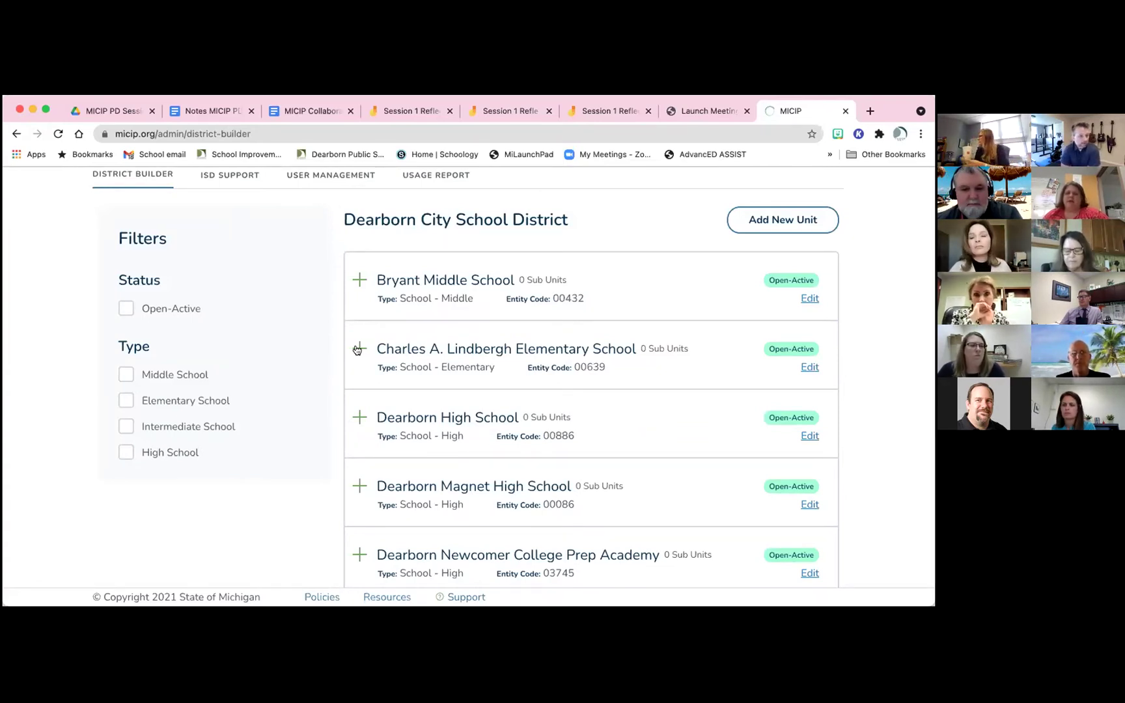
scroll(357, 350, up, 1)
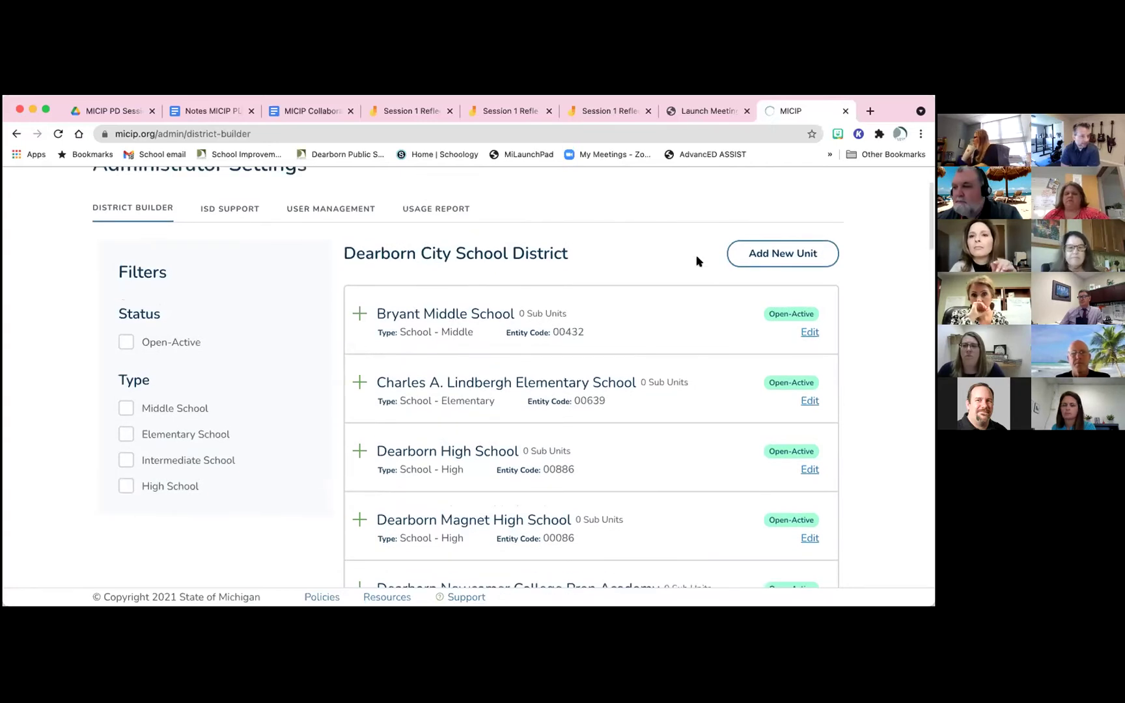
click(747, 255)
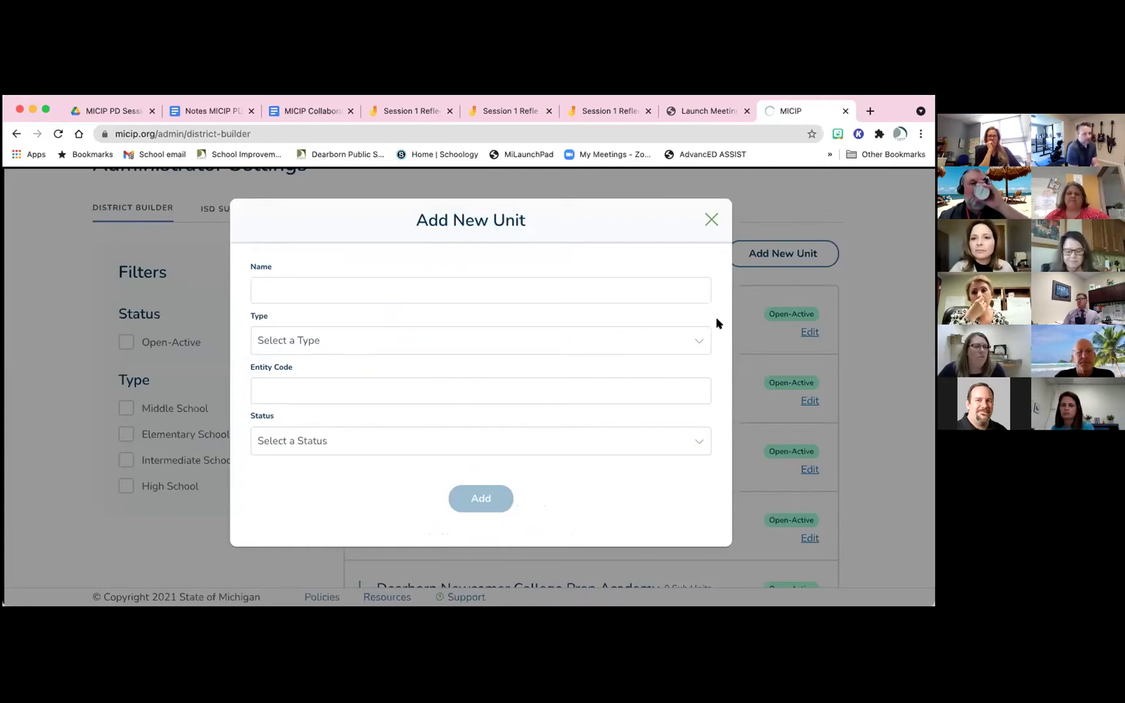
click(695, 344)
scroll(668, 400, down, 1)
scroll(668, 400, down, 4)
scroll(667, 401, down, 2)
scroll(667, 399, up, 4)
scroll(668, 399, up, 1)
click(699, 338)
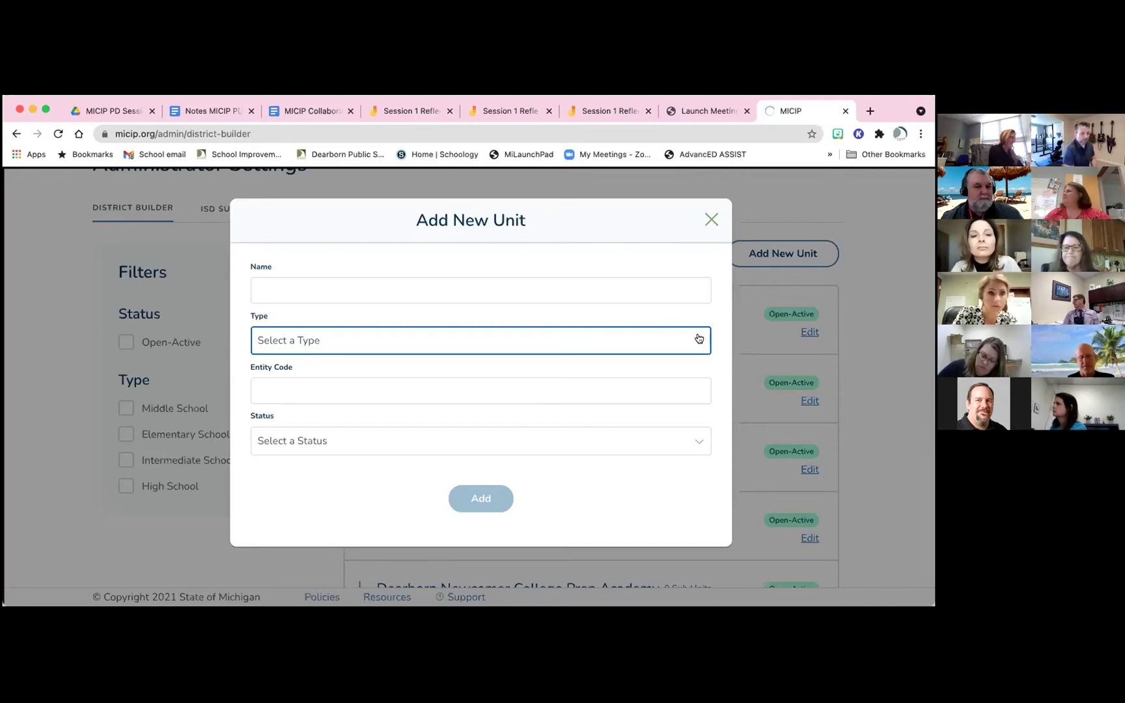
click(711, 221)
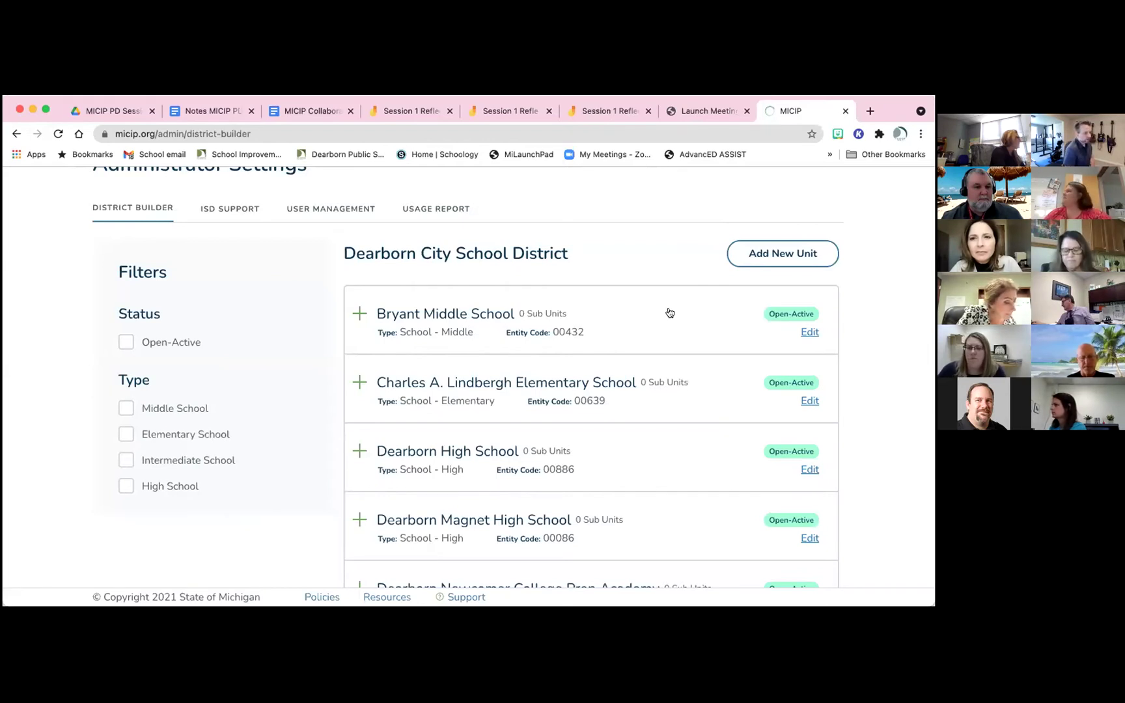
scroll(670, 313, up, 3)
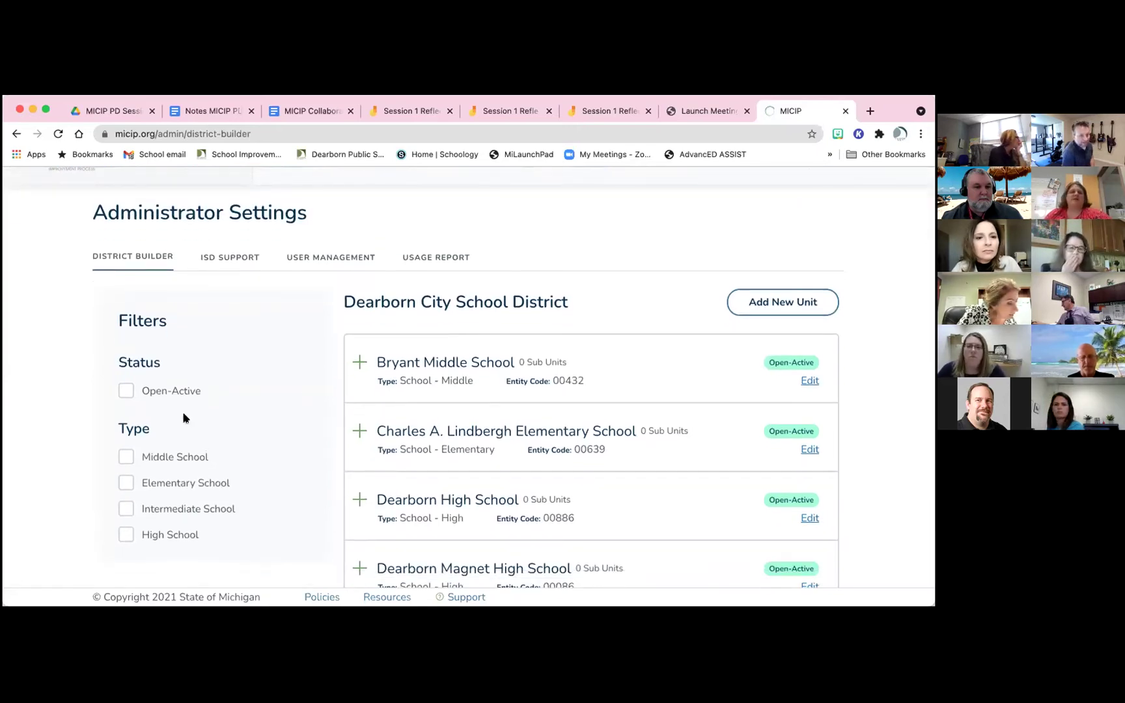
scroll(186, 413, down, 1)
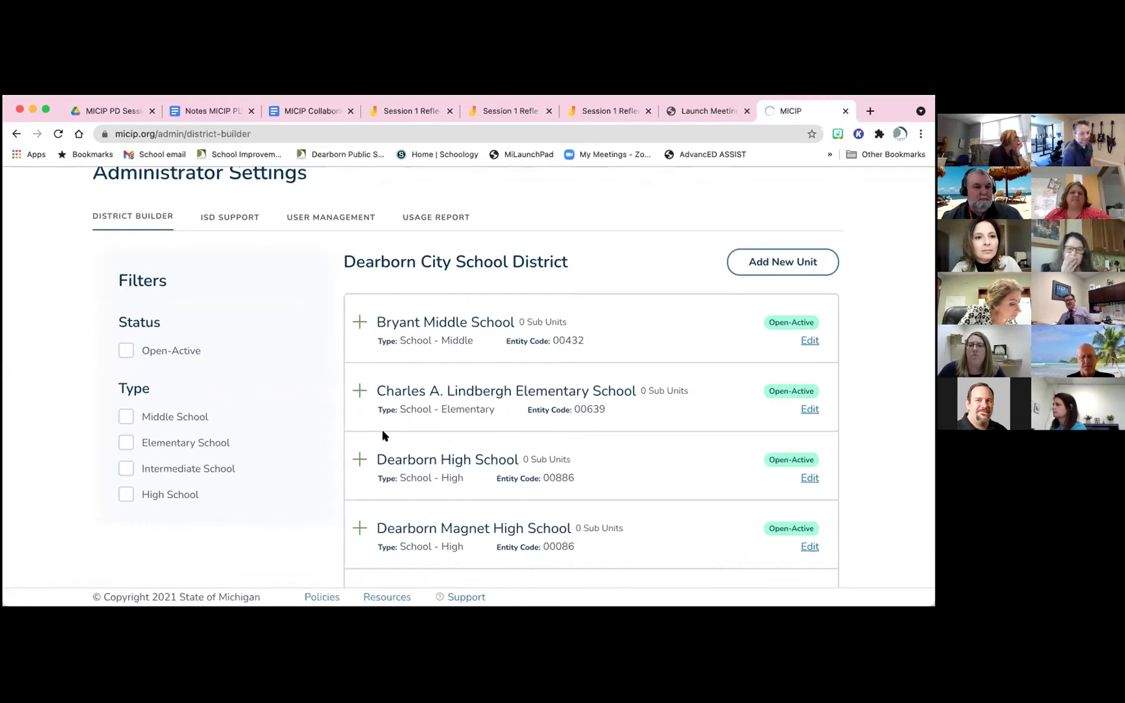
click(127, 417)
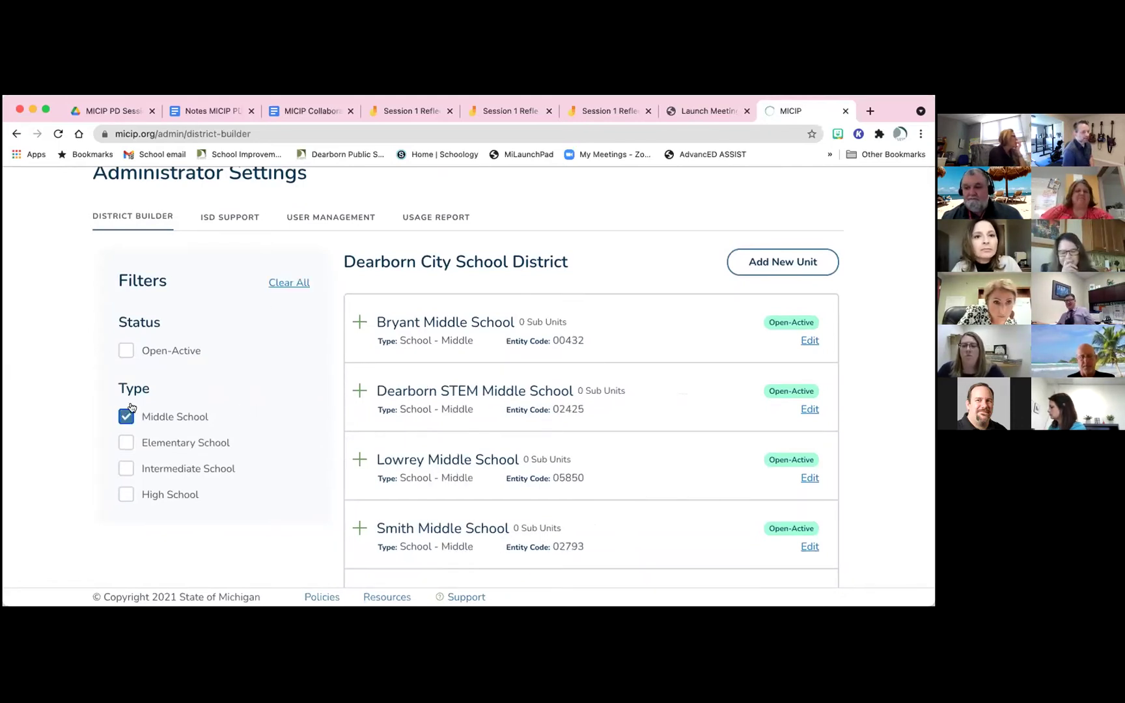
scroll(647, 360, down, 5)
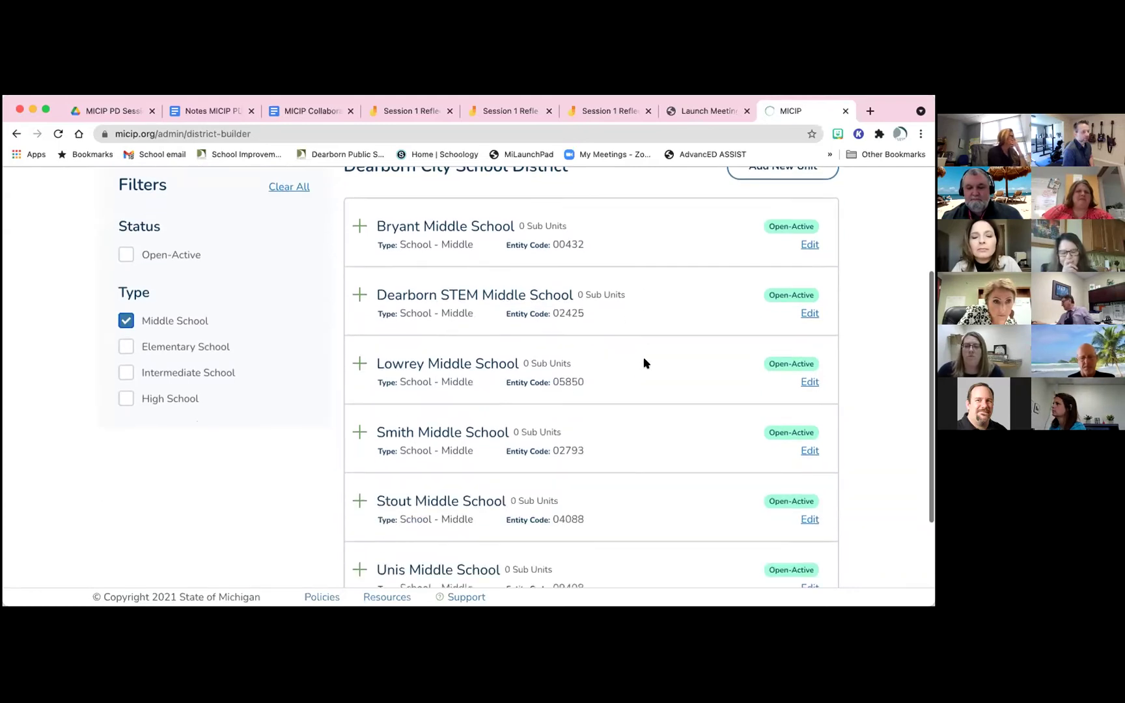
scroll(643, 363, up, 5)
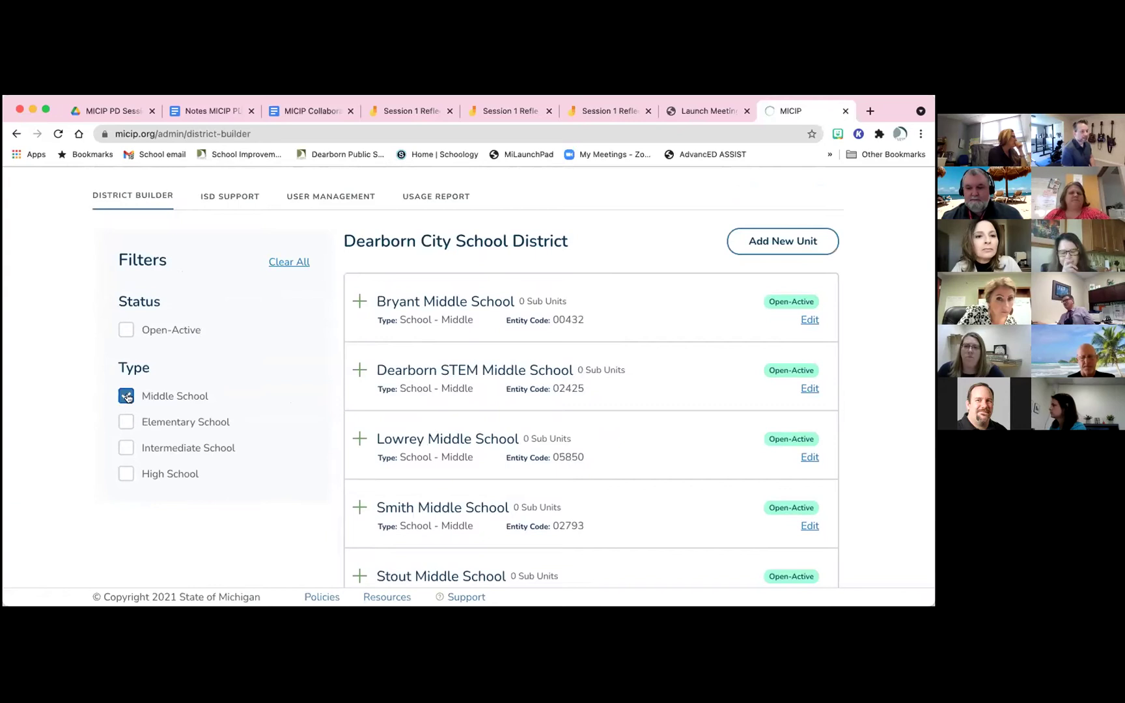
click(127, 397)
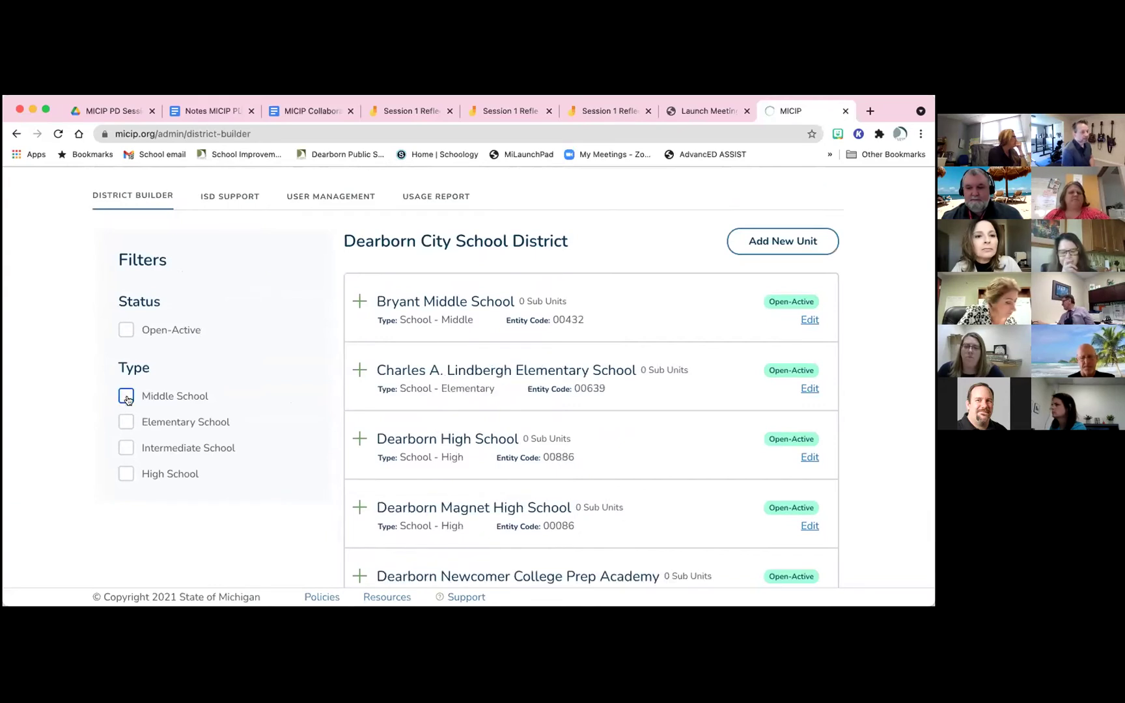
click(126, 475)
scroll(393, 426, down, 4)
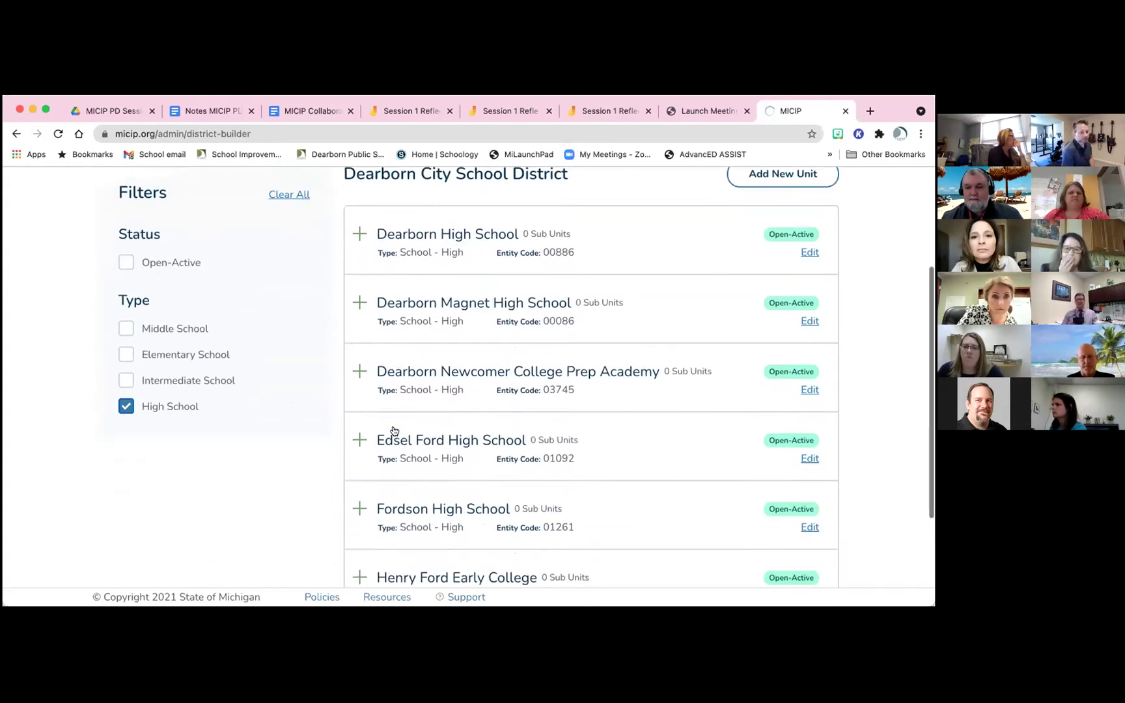
scroll(394, 428, up, 4)
click(127, 437)
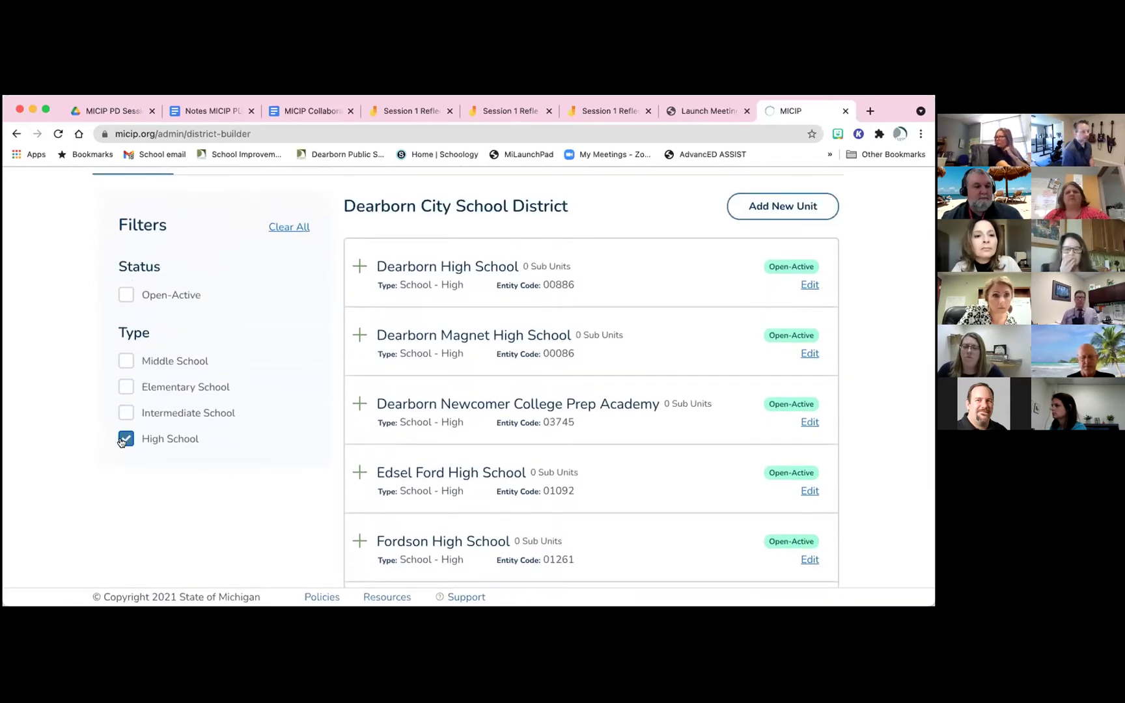
scroll(405, 417, up, 3)
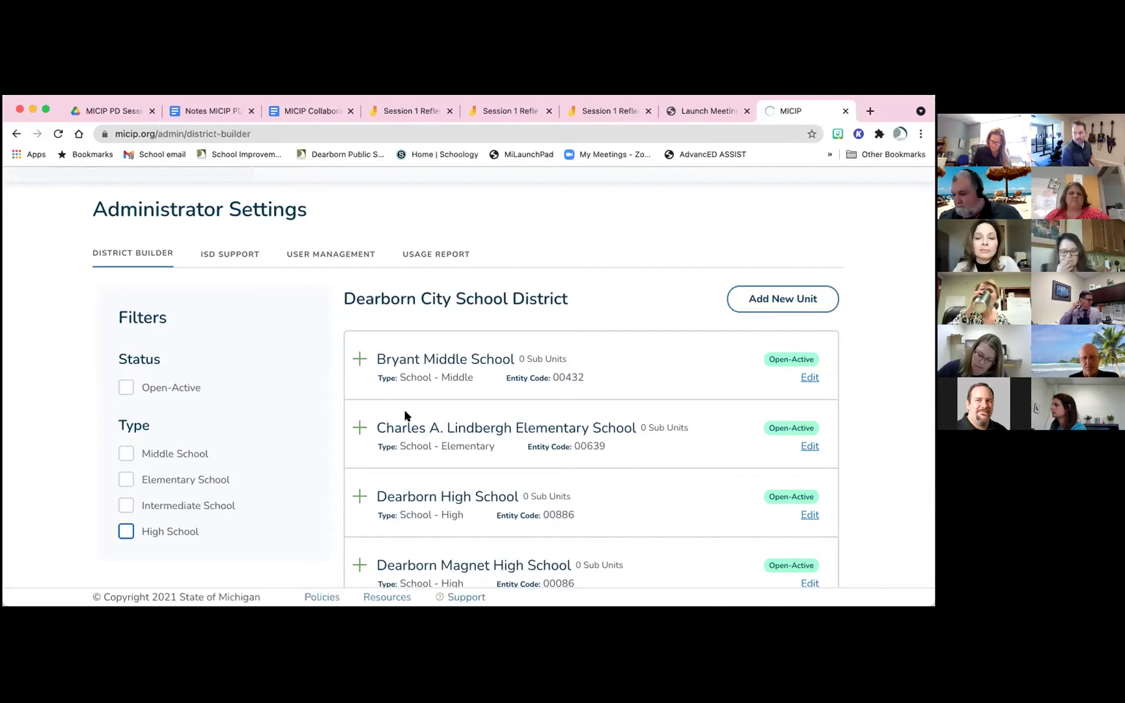
click(238, 258)
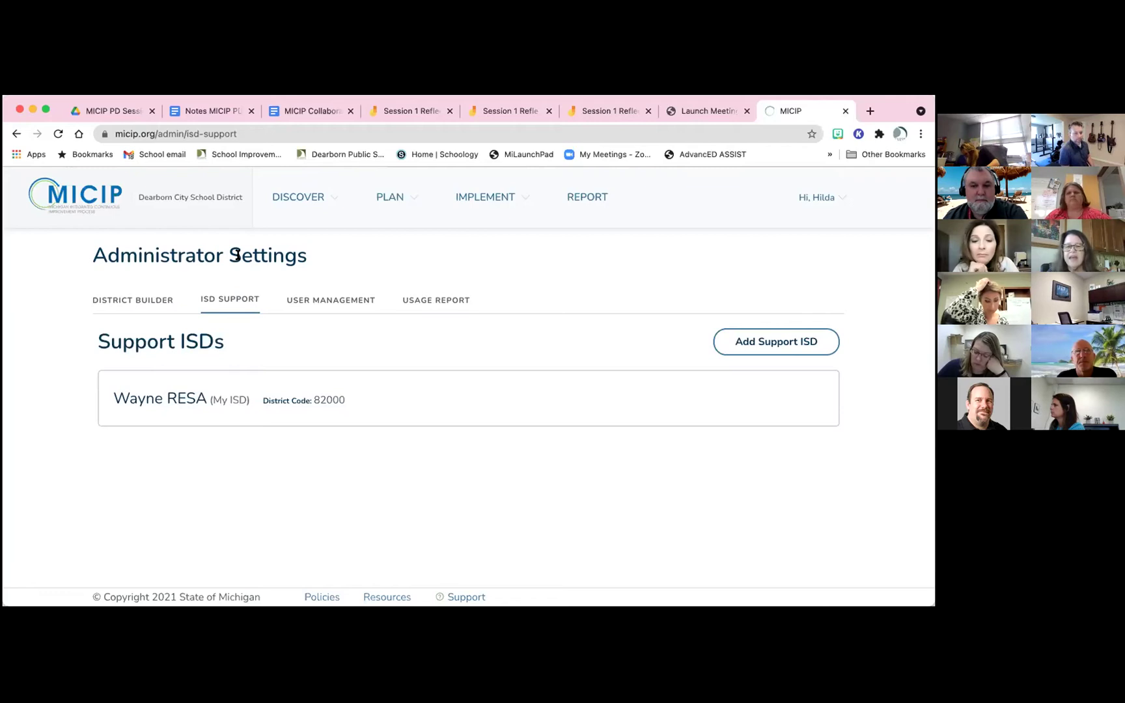
Search the Add Support ISD box for 'ottta' and browse the suggested ISDs
click(742, 339)
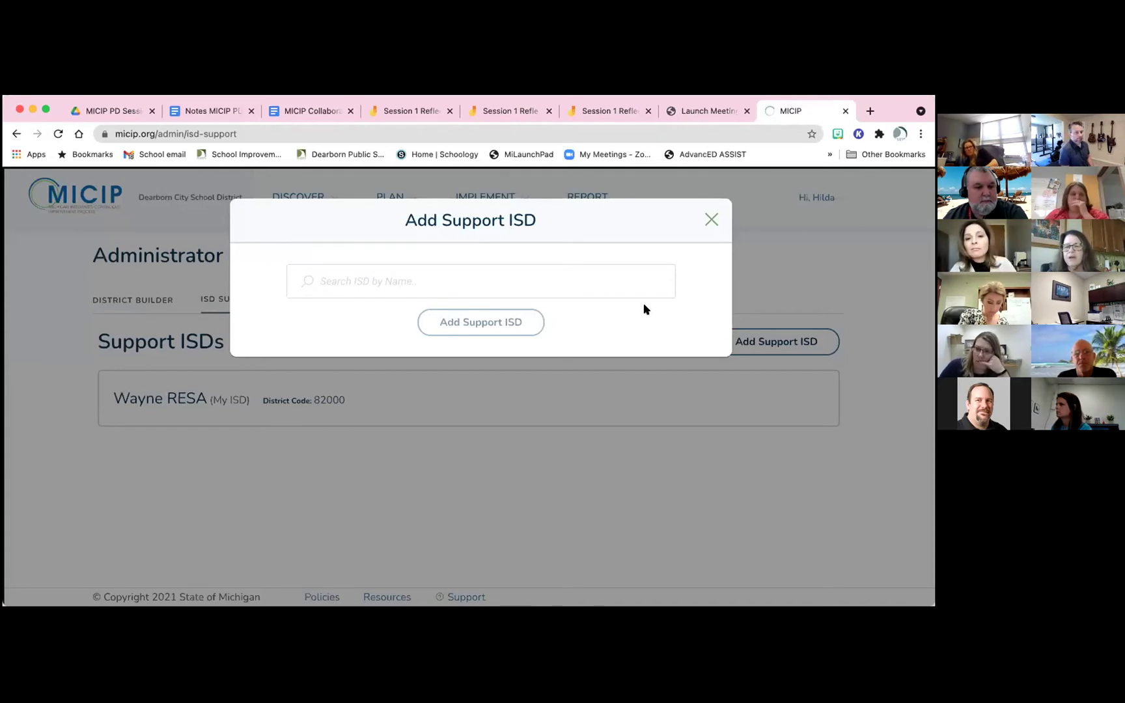
text(ot)
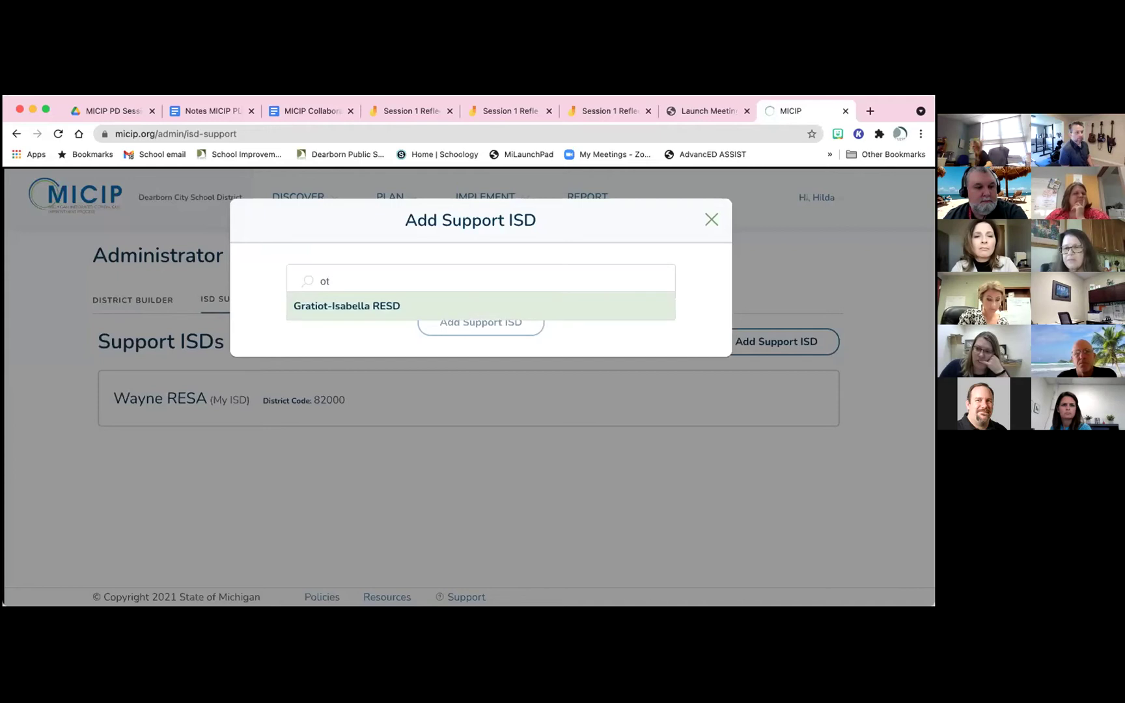
text(tt)
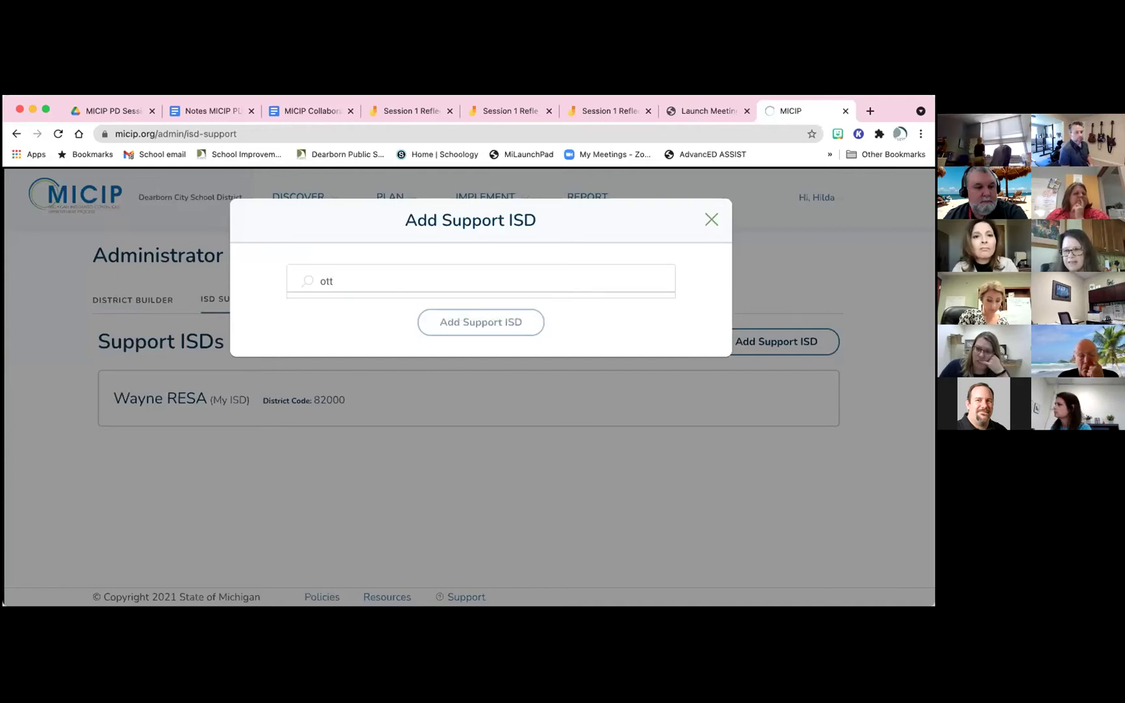
text(a)
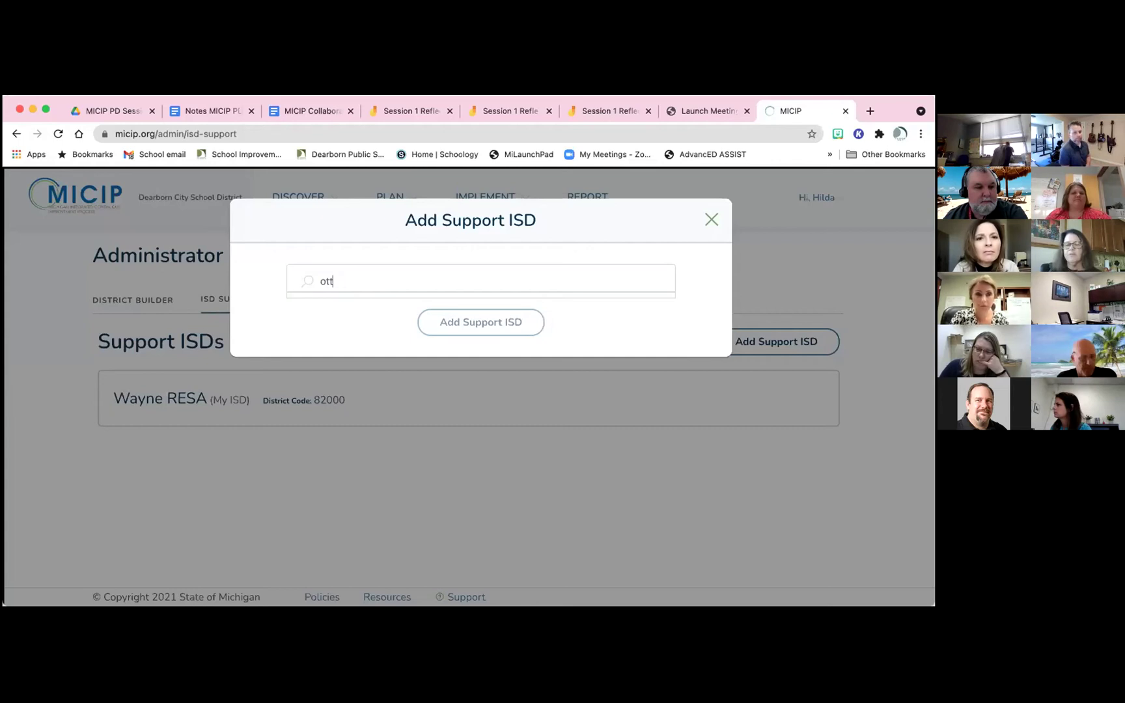
key(BackSpace)
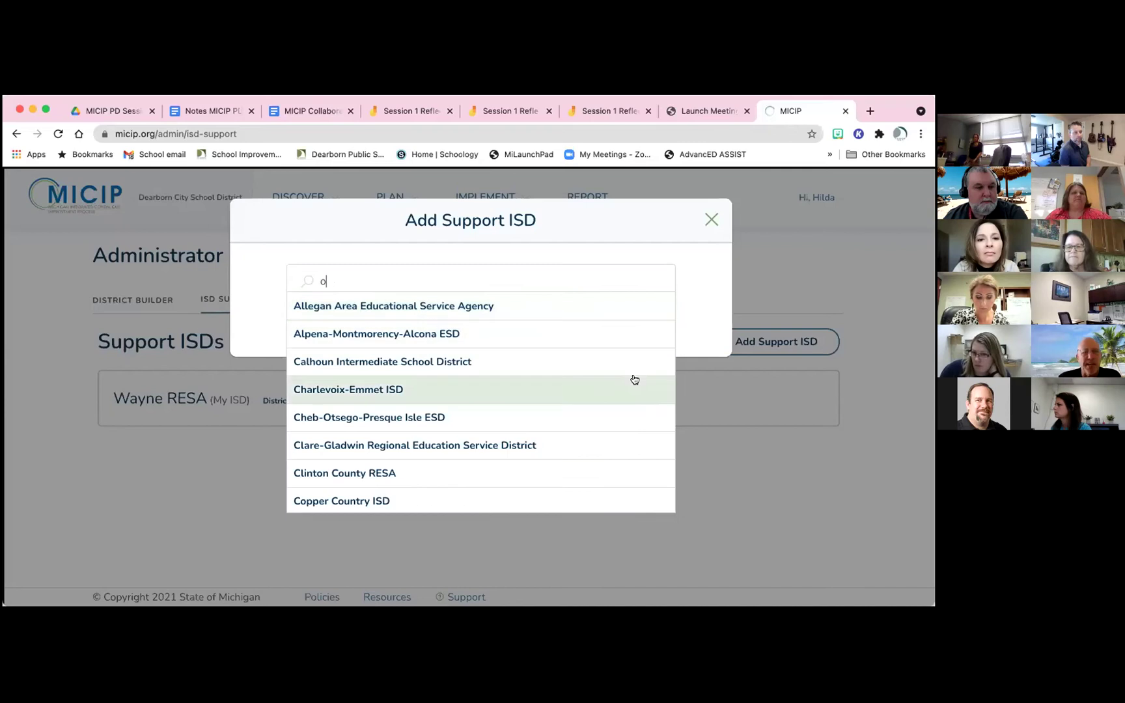
scroll(628, 411, down, 8)
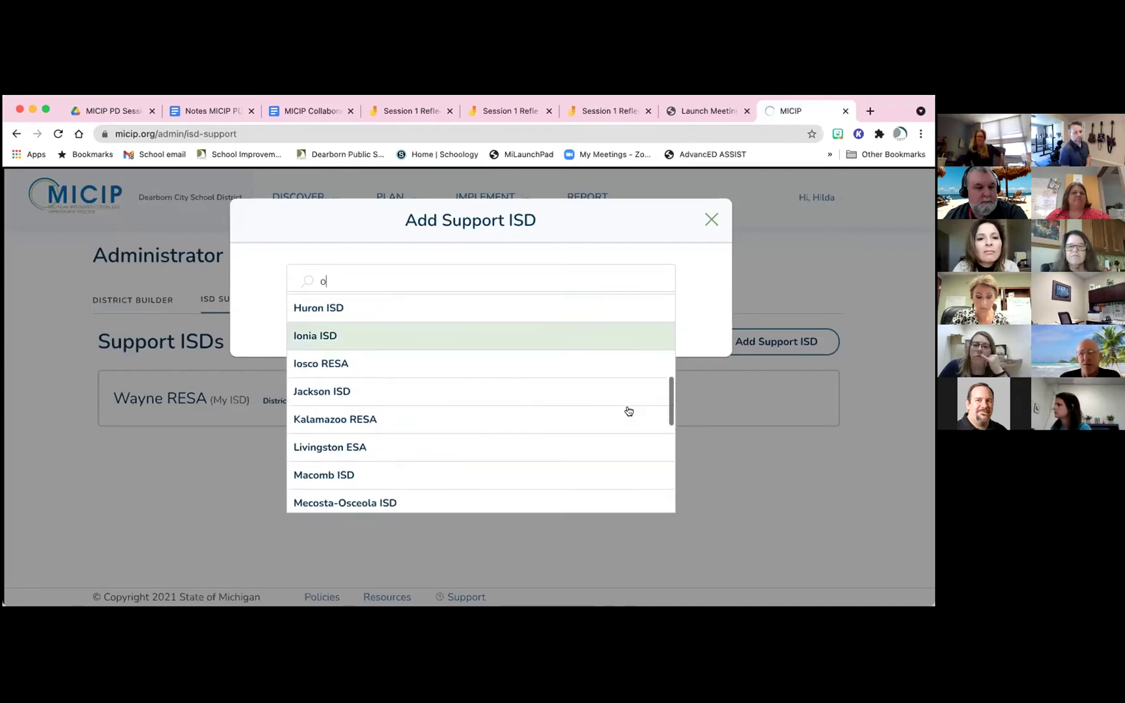
scroll(629, 411, down, 5)
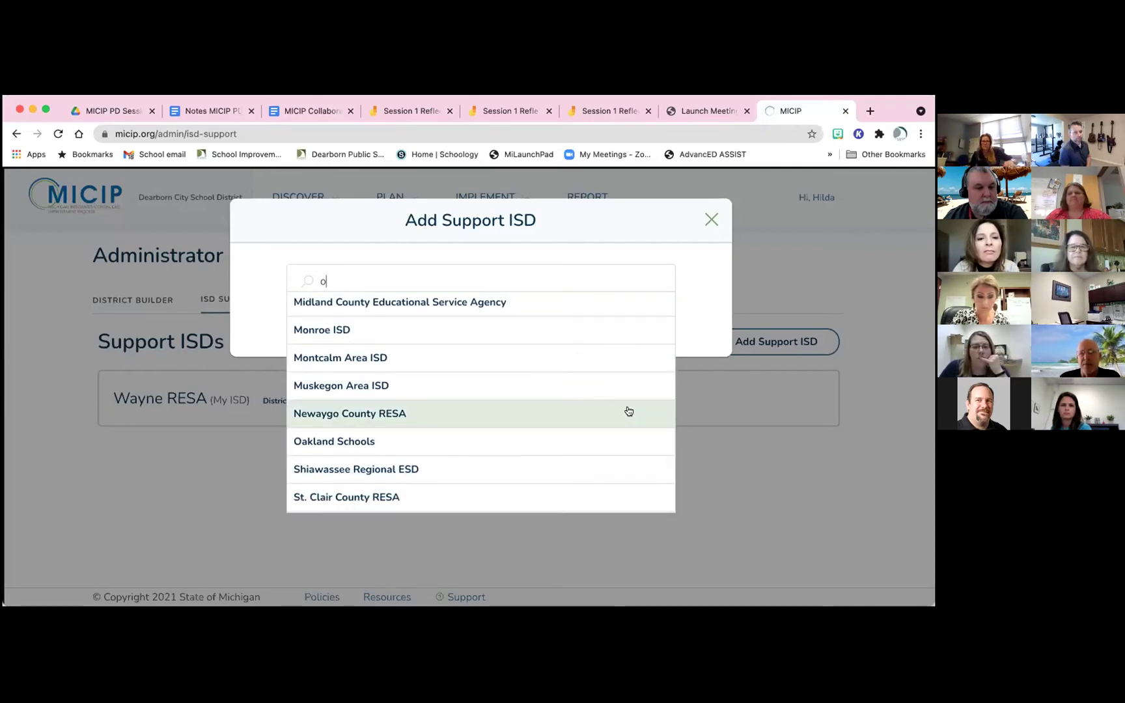
scroll(629, 411, down, 2)
scroll(628, 411, up, 2)
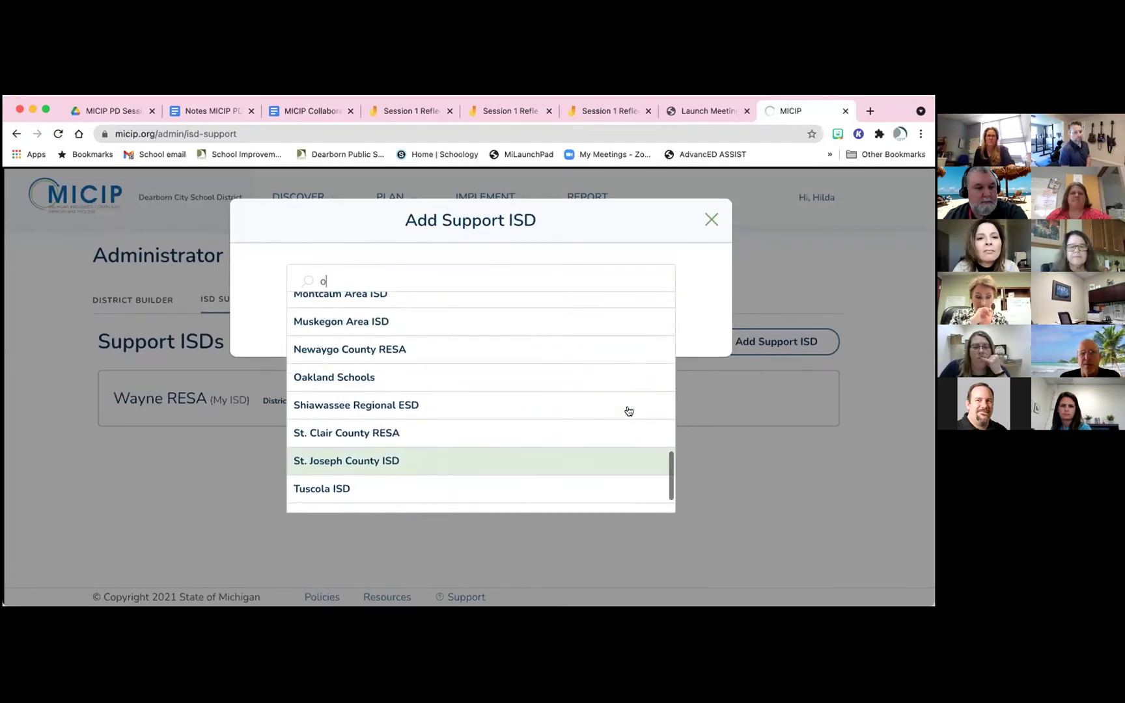
scroll(629, 411, up, 1)
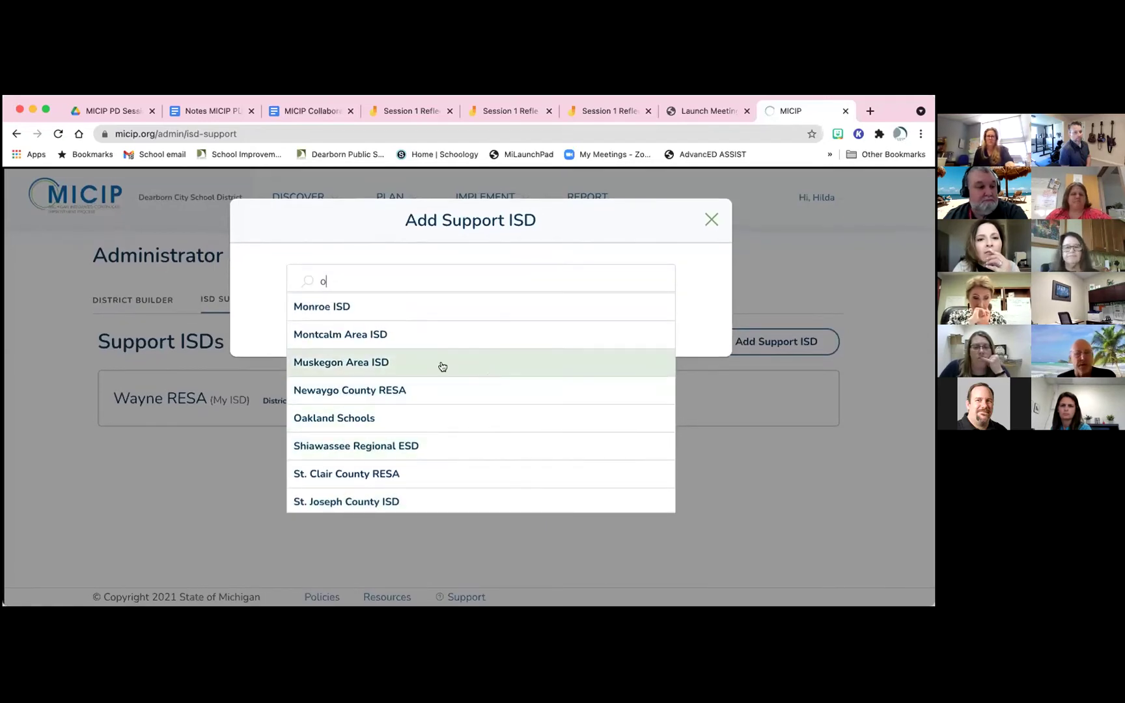
scroll(436, 364, up, 3)
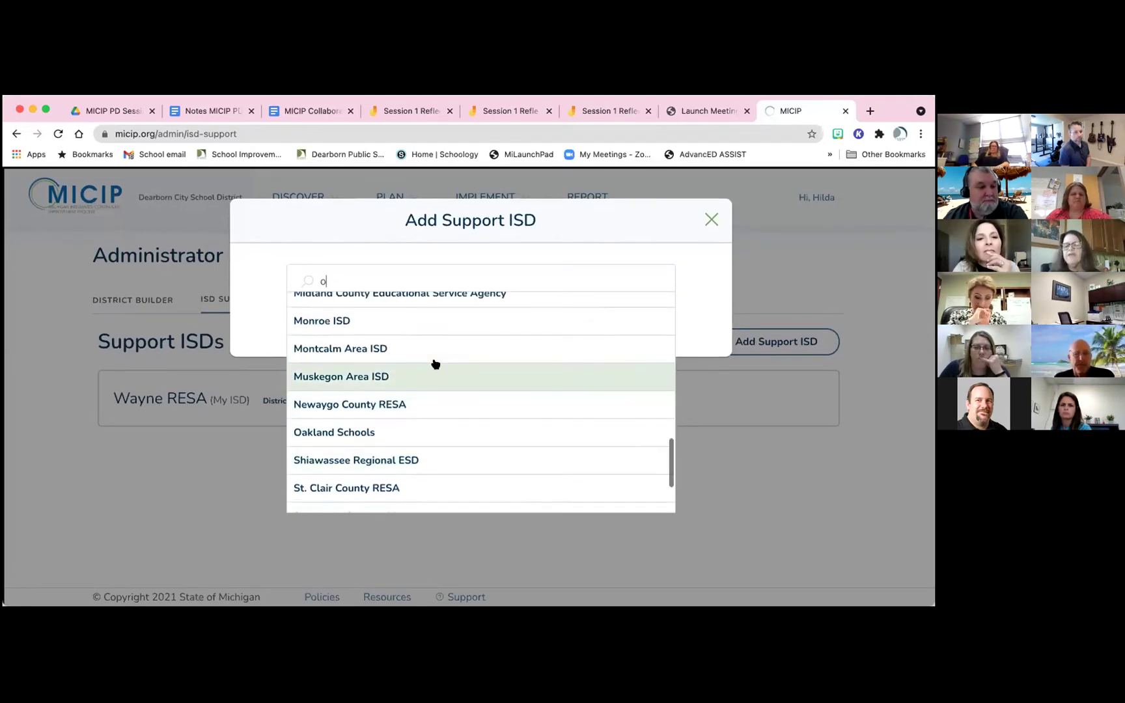
scroll(435, 363, up, 6)
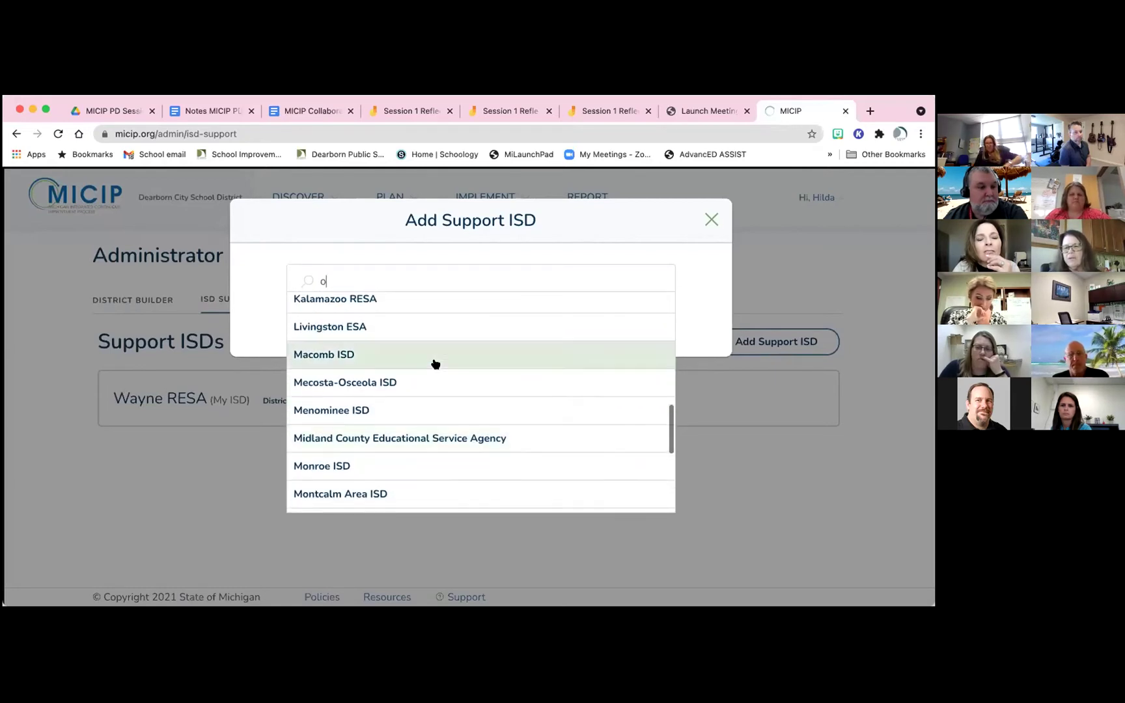
scroll(436, 364, up, 6)
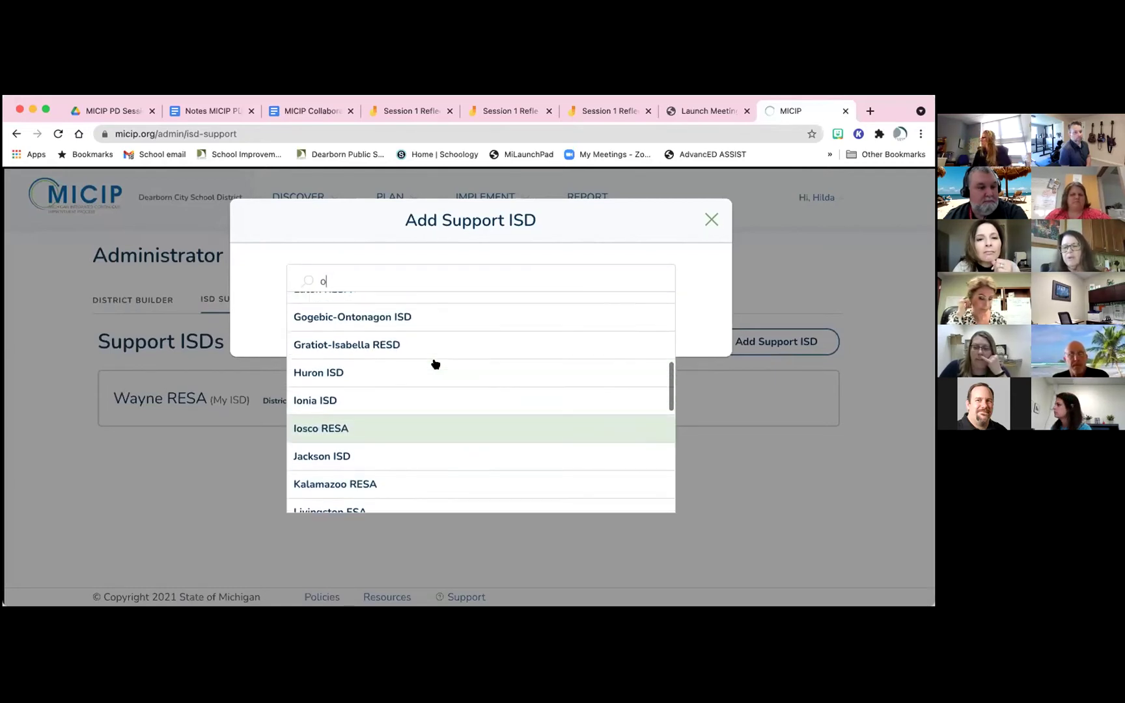
scroll(435, 363, up, 6)
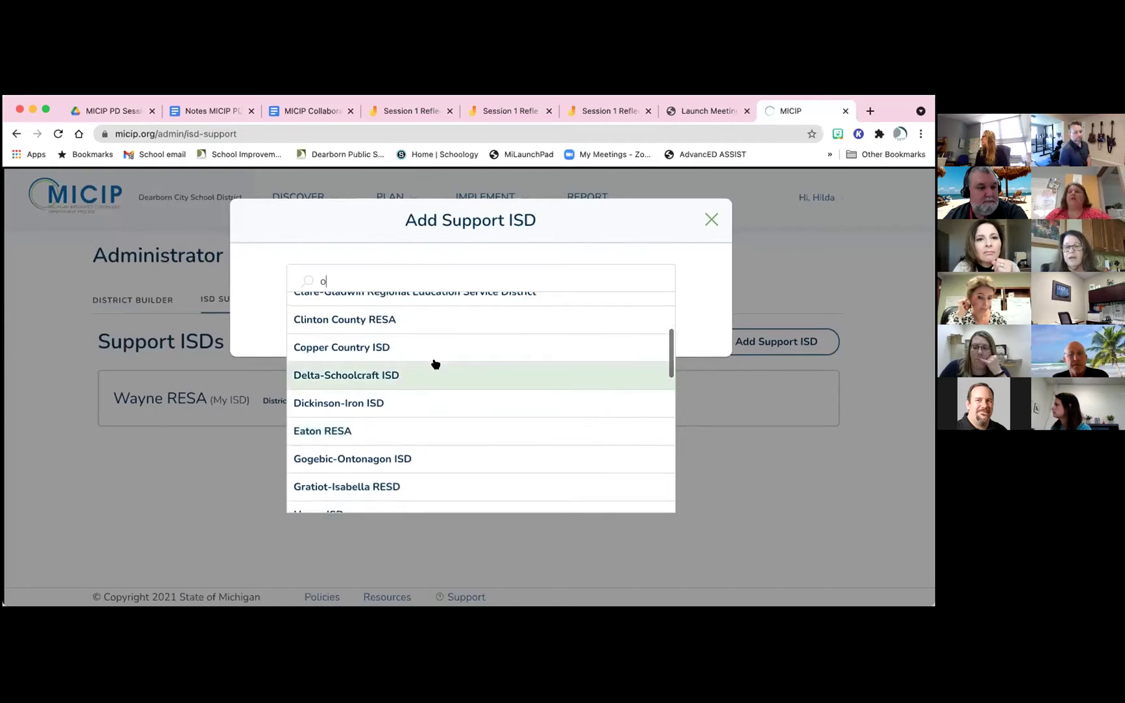
scroll(436, 363, up, 2)
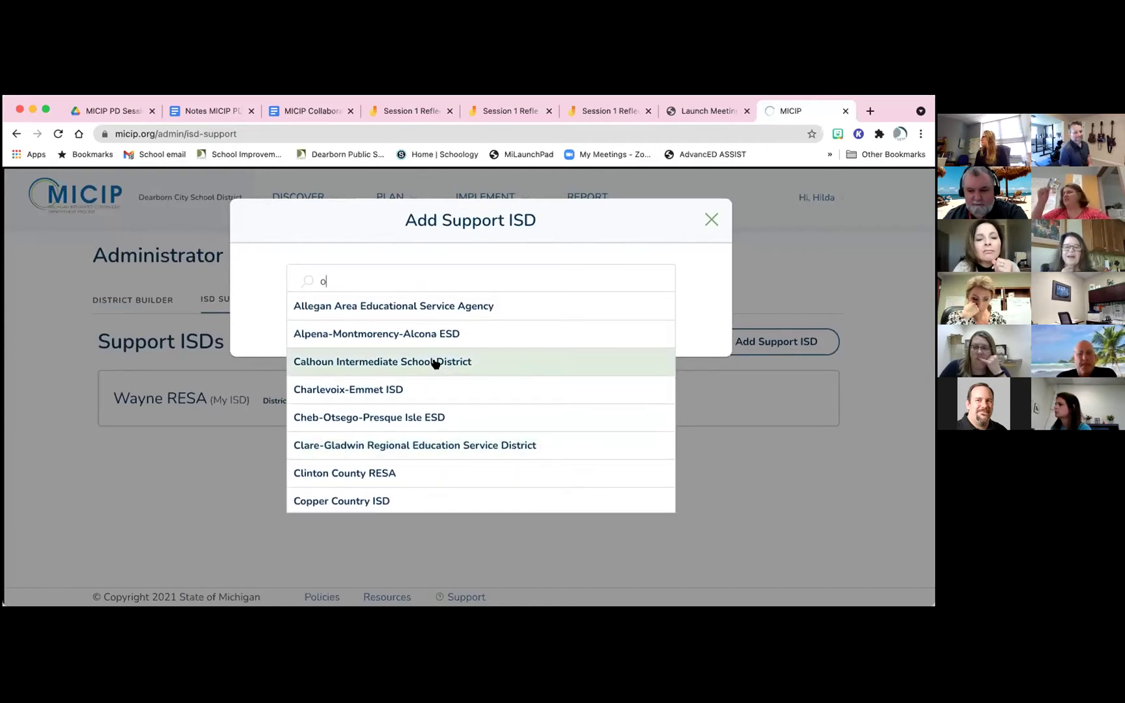
Retype the search as 'O', pick Ottawa Area ISD, then close the dialog without adding
click(352, 280)
key(BackSpace)
text(O)
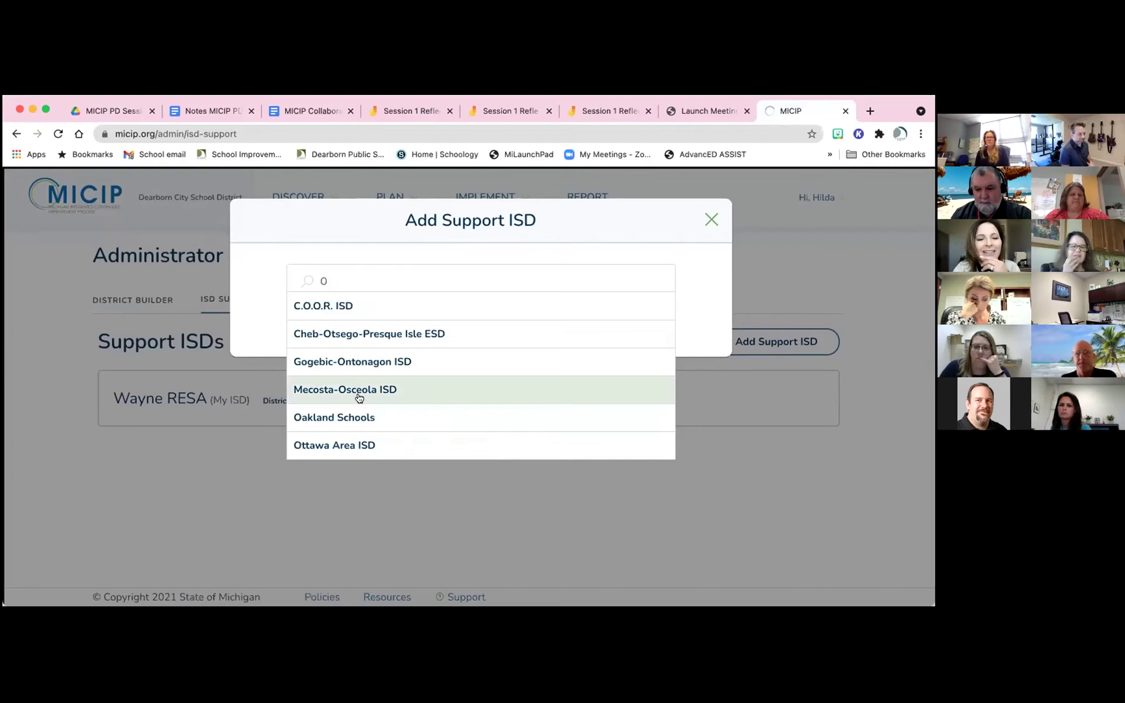
click(344, 445)
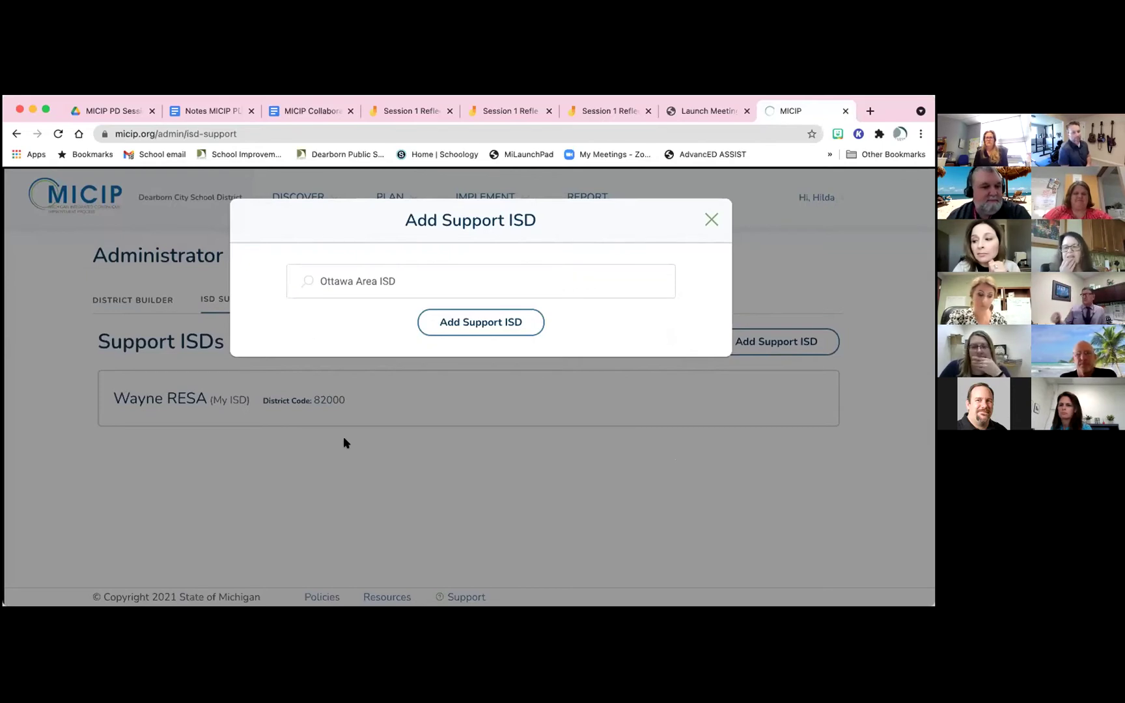
click(711, 223)
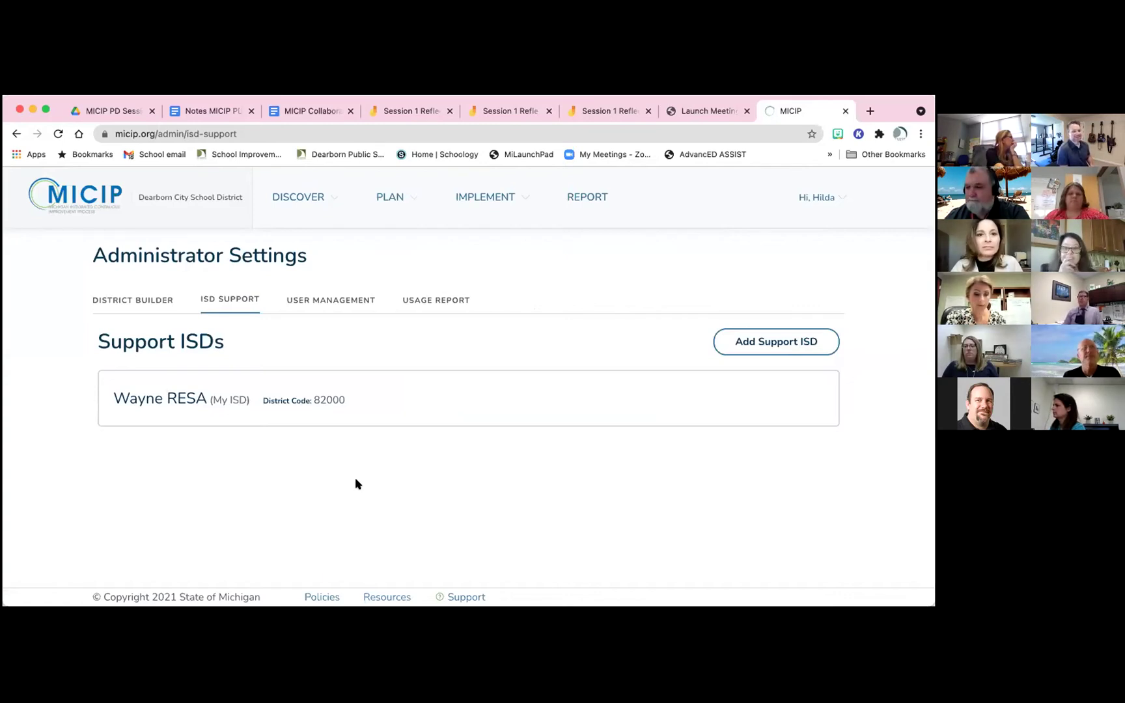
Switch to User Management to list the district's users, emails and roles
click(338, 299)
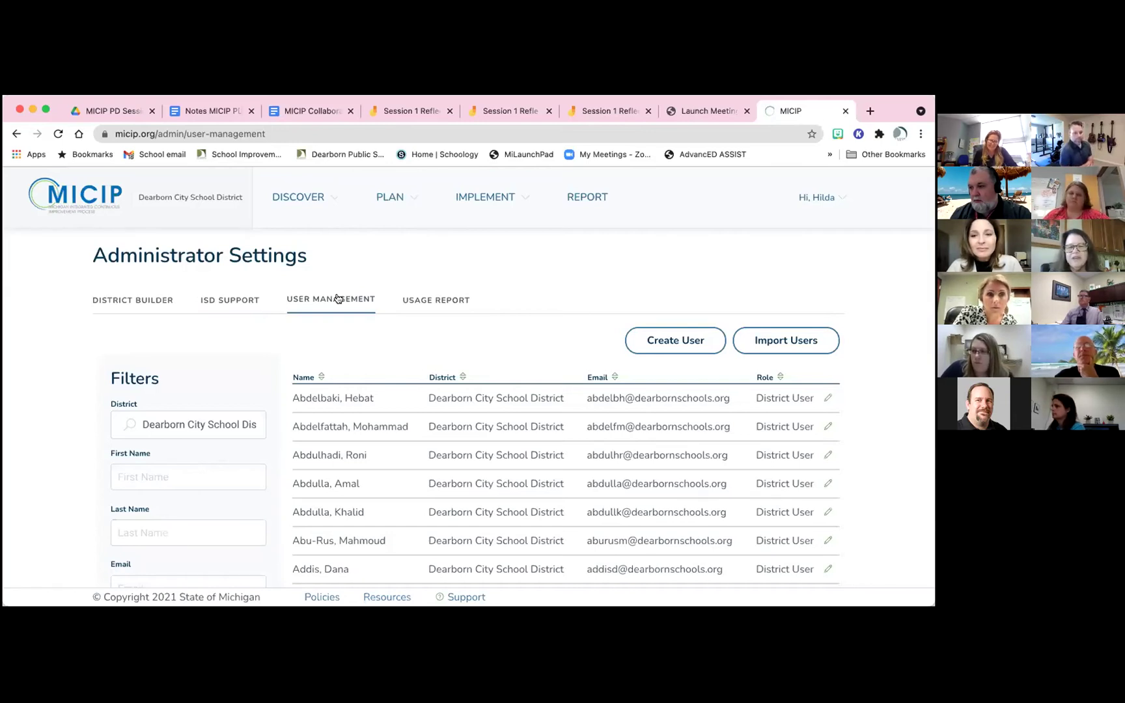
click(789, 349)
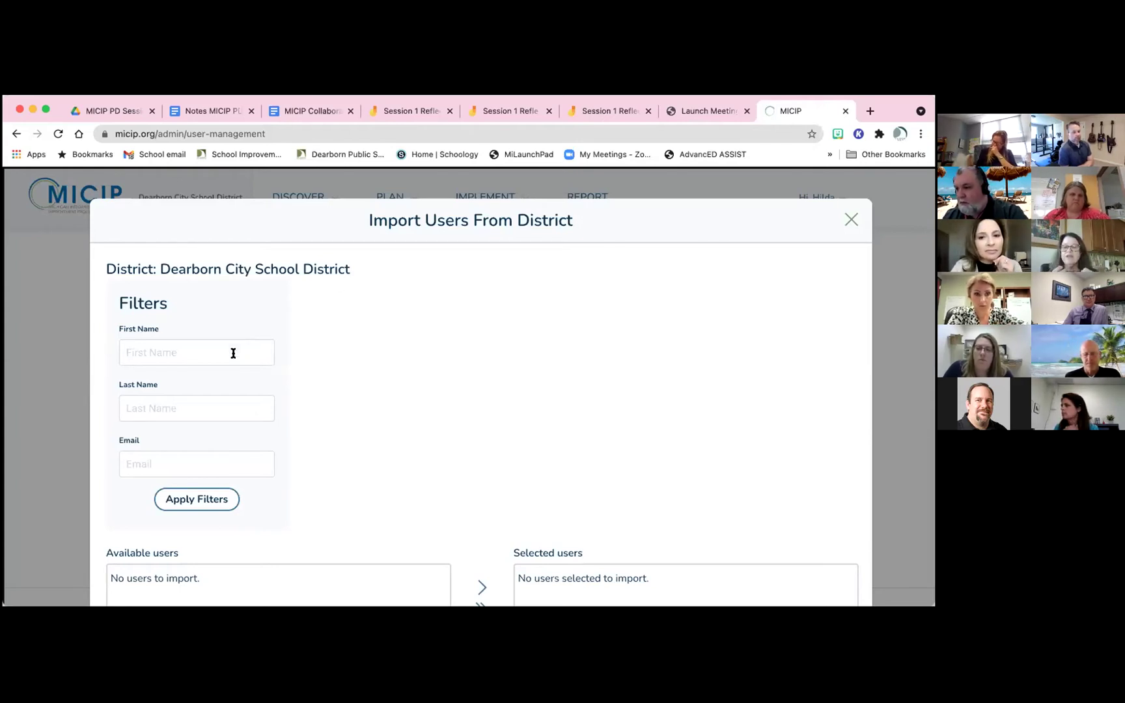
Scroll the Import Users From District dialog down to the available staff list
scroll(233, 353, down, 2)
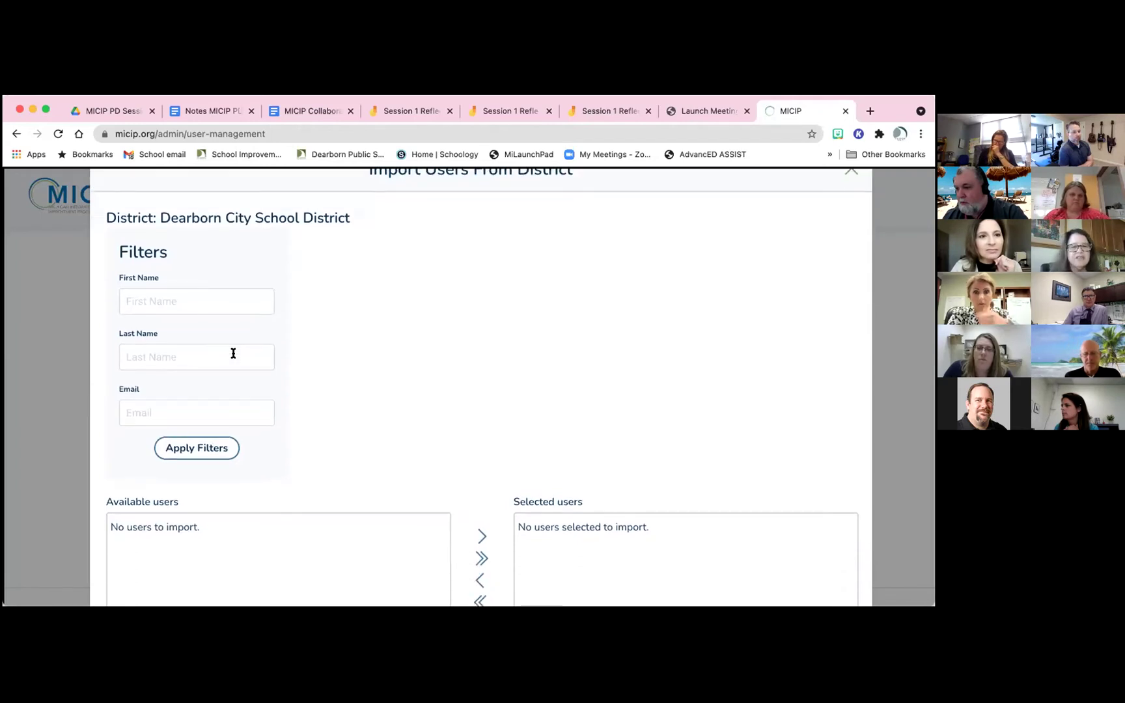
scroll(234, 353, down, 1)
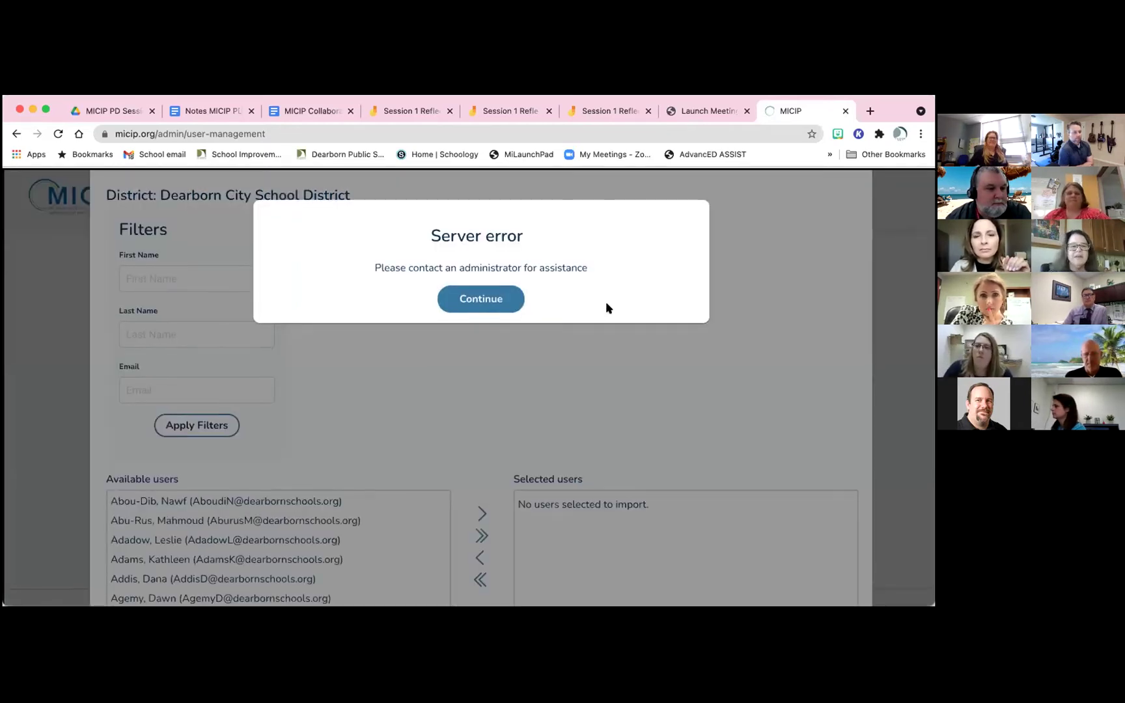
click(506, 300)
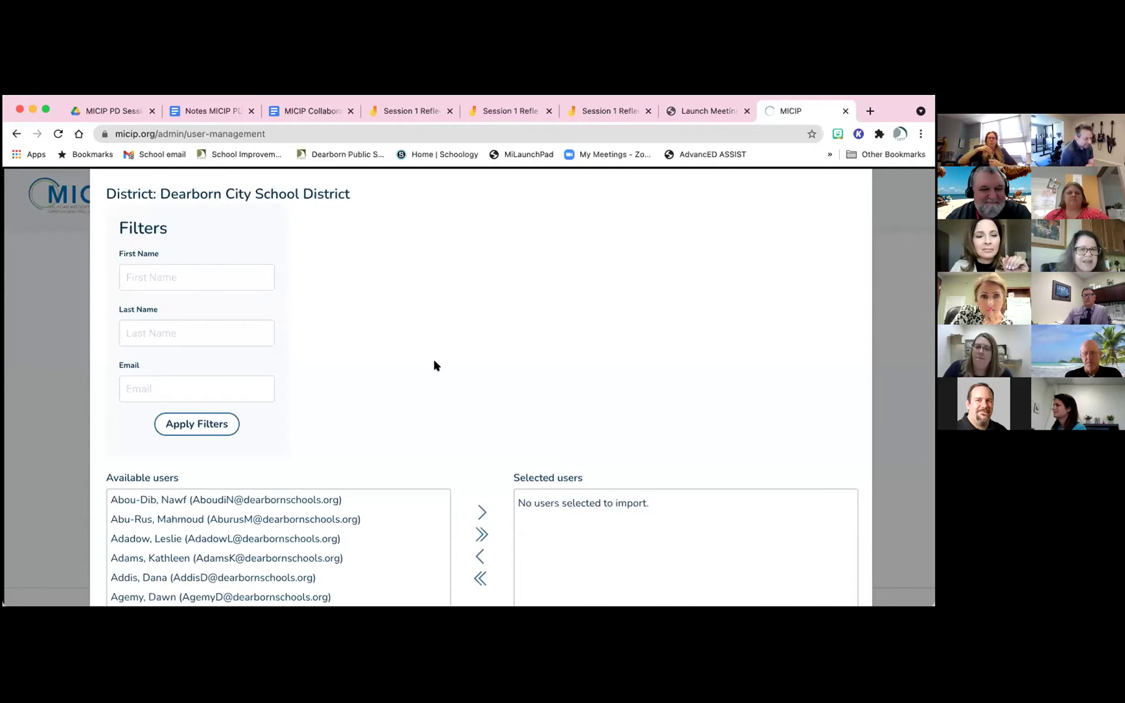
scroll(435, 365, down, 2)
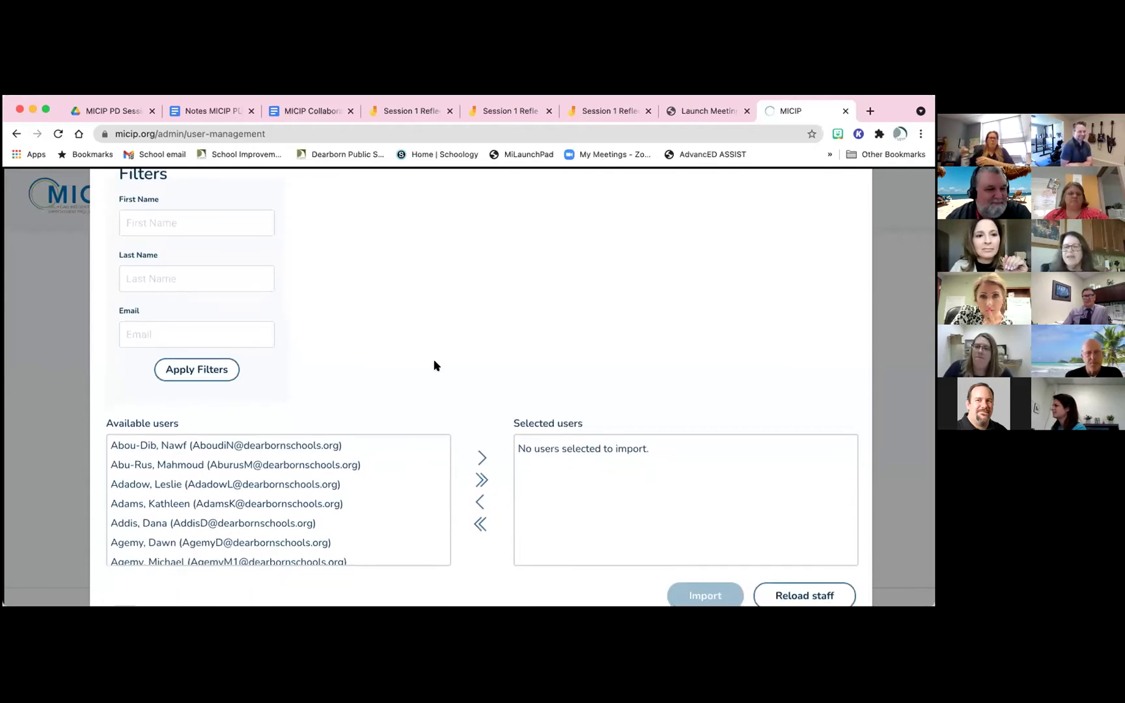
scroll(435, 365, down, 1)
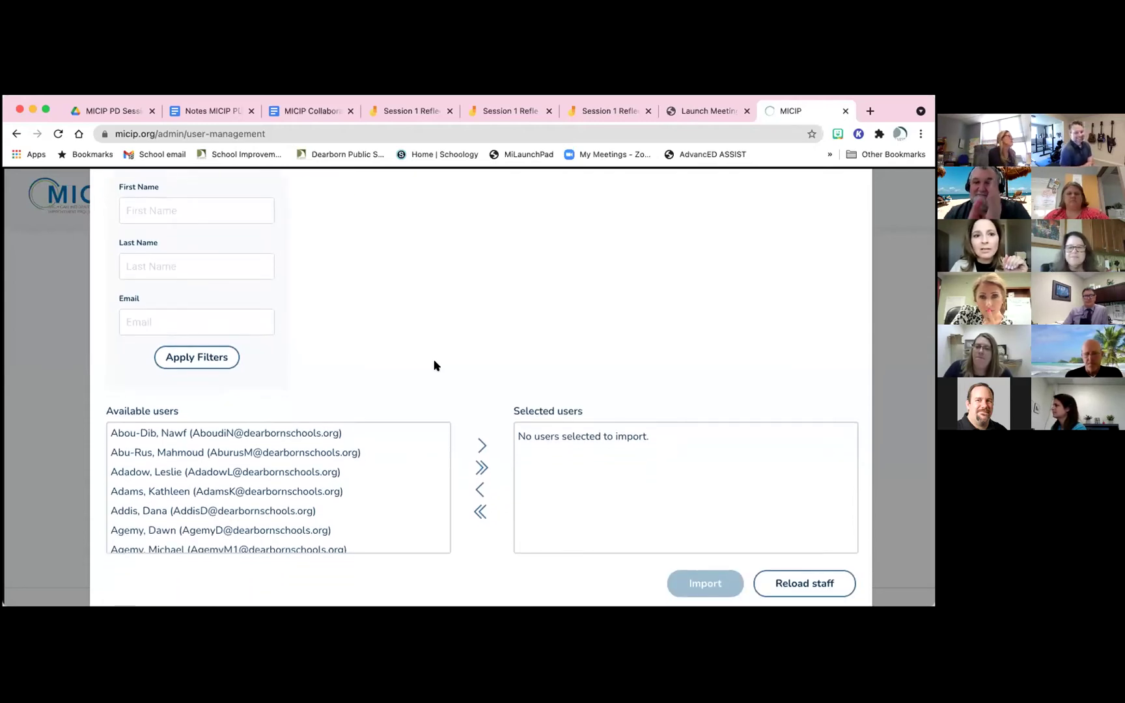
scroll(334, 473, down, 3)
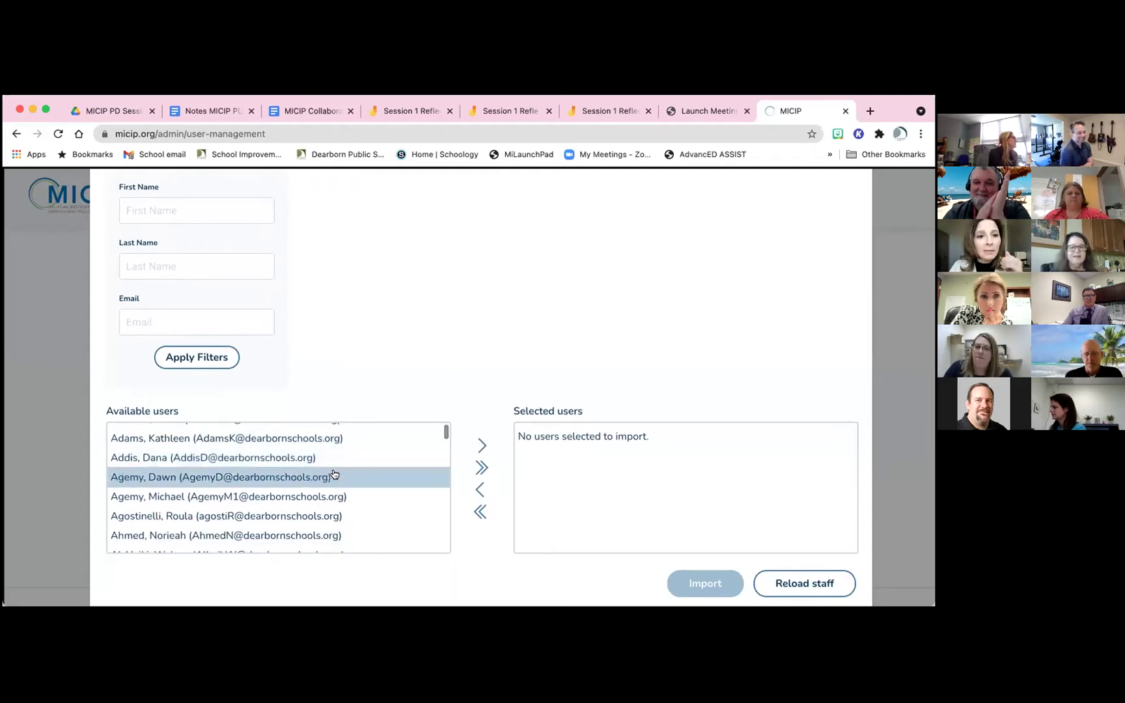
scroll(334, 474, down, 2)
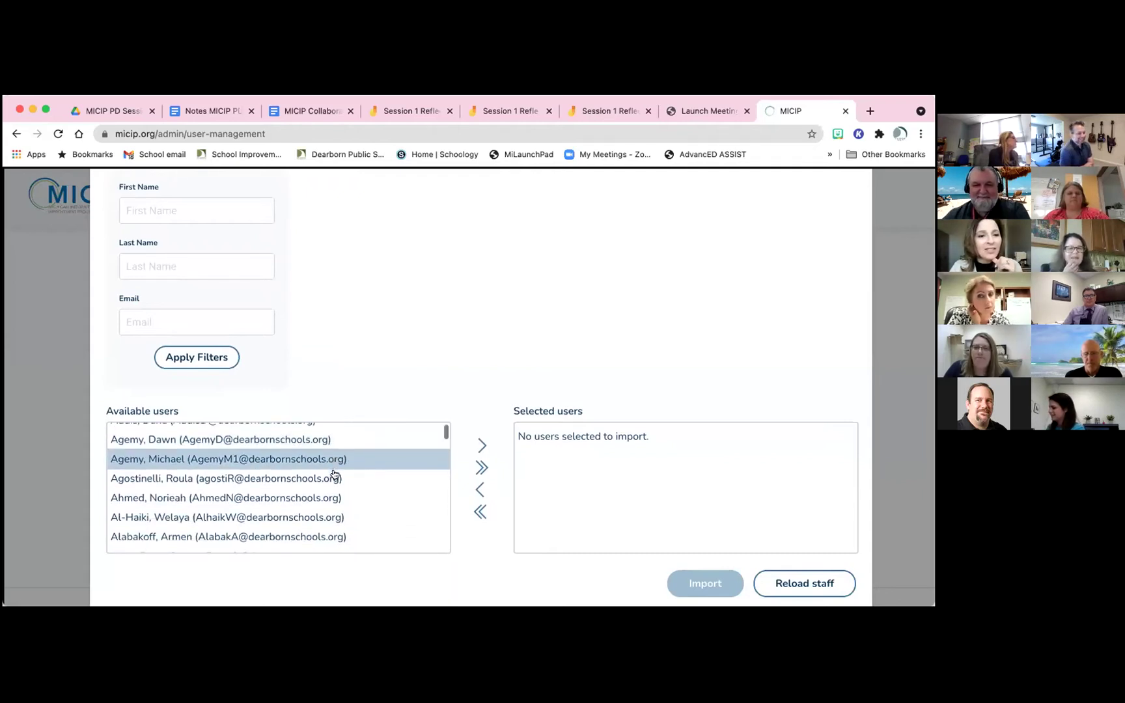
scroll(334, 474, up, 4)
scroll(334, 473, down, 1)
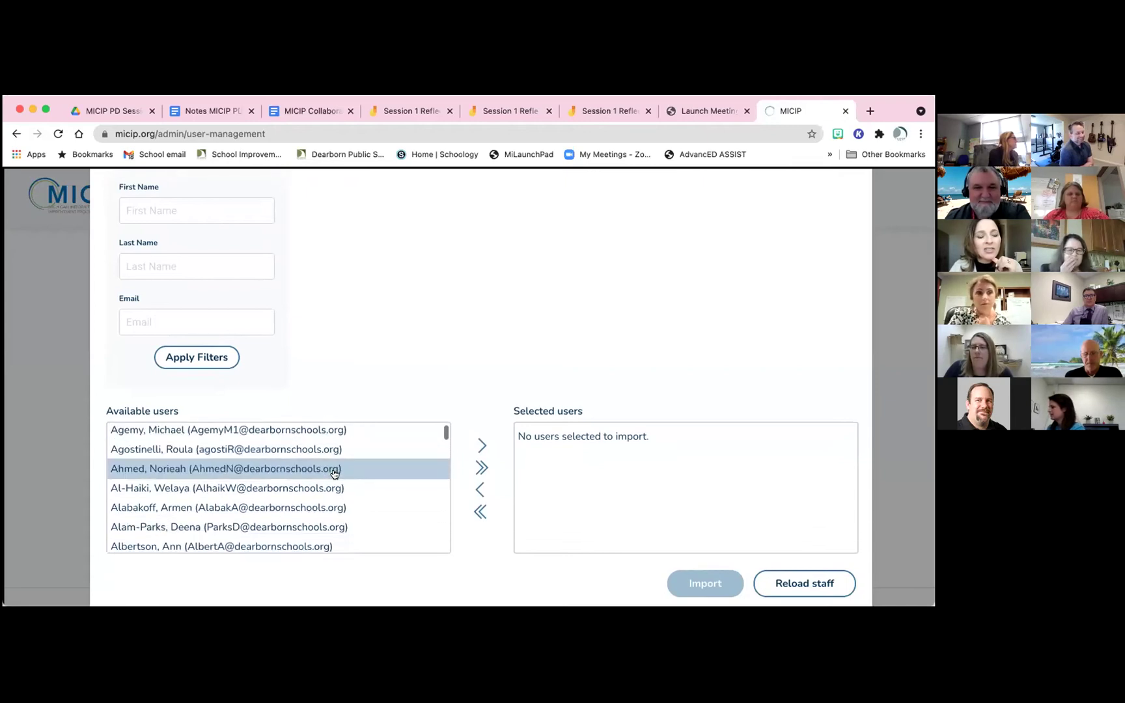
scroll(334, 473, down, 1)
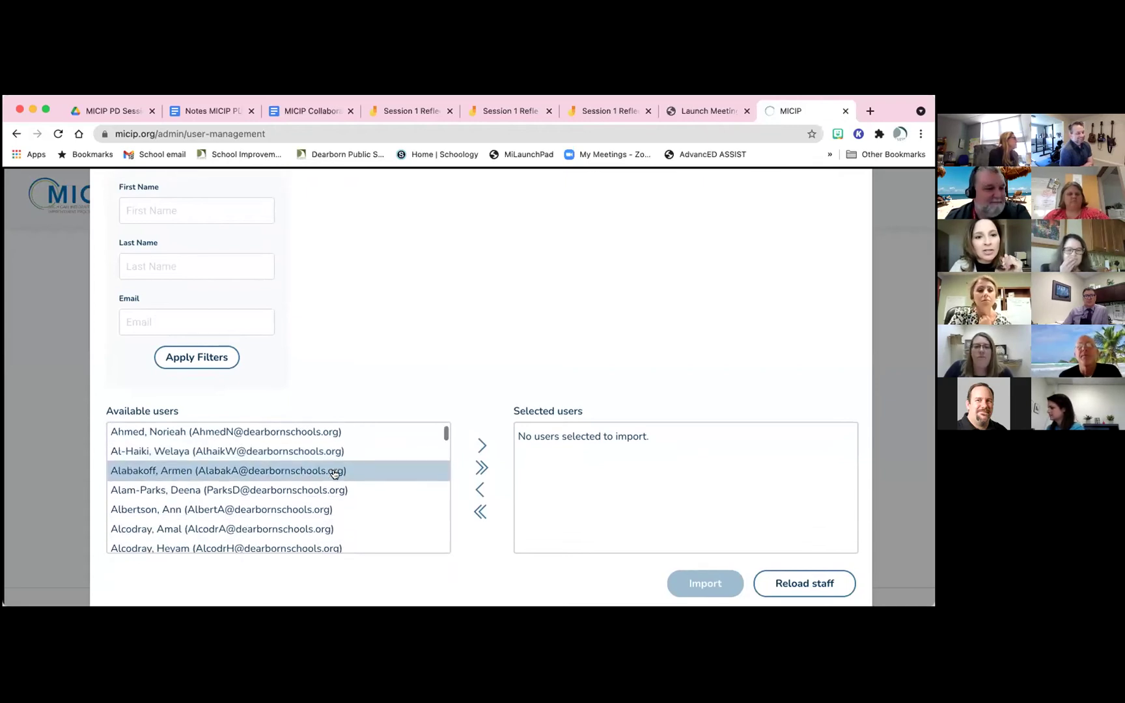
scroll(334, 473, down, 3)
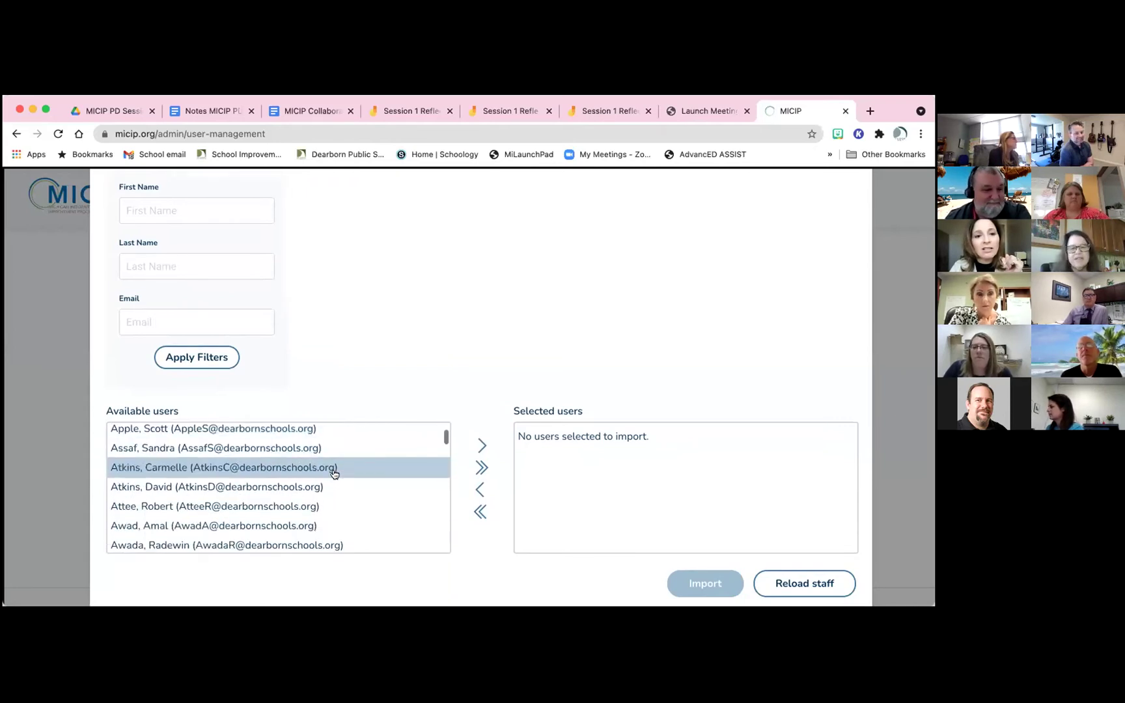
scroll(334, 473, down, 1)
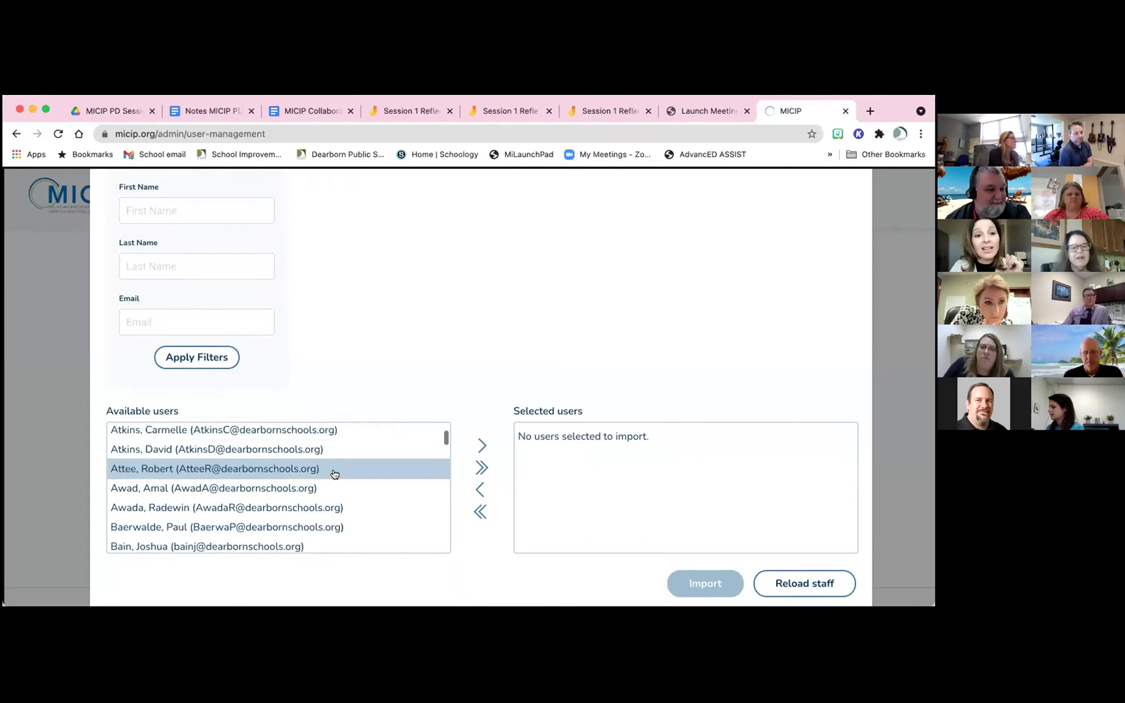
scroll(335, 473, down, 3)
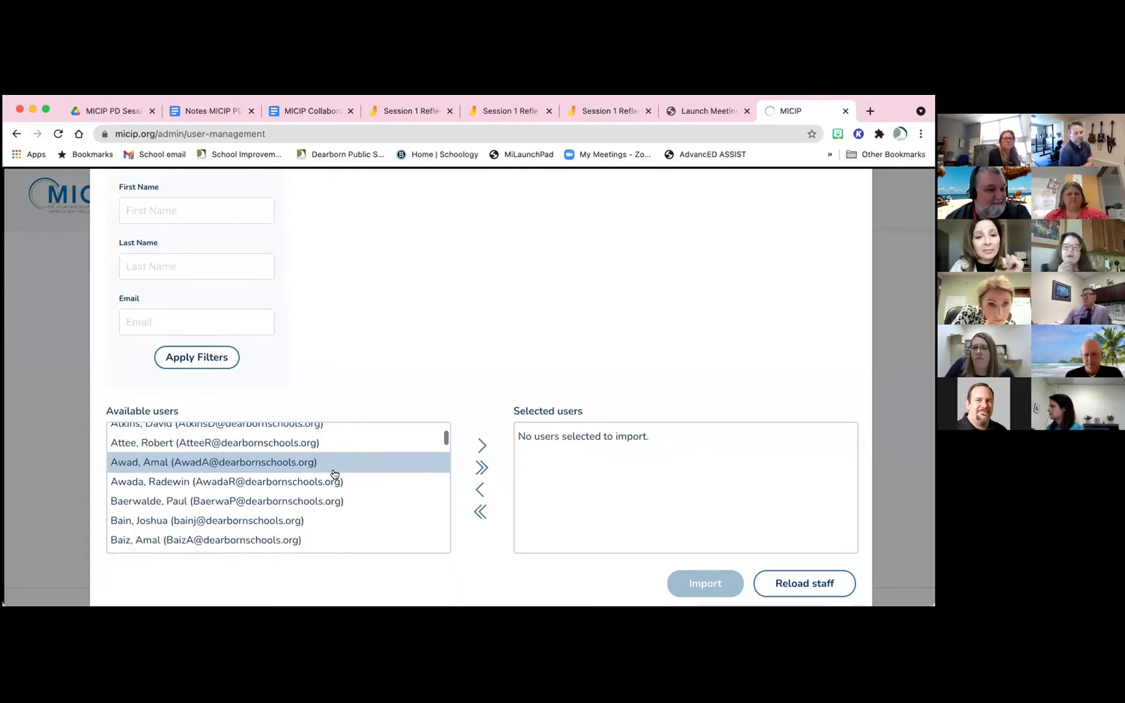
scroll(334, 474, down, 1)
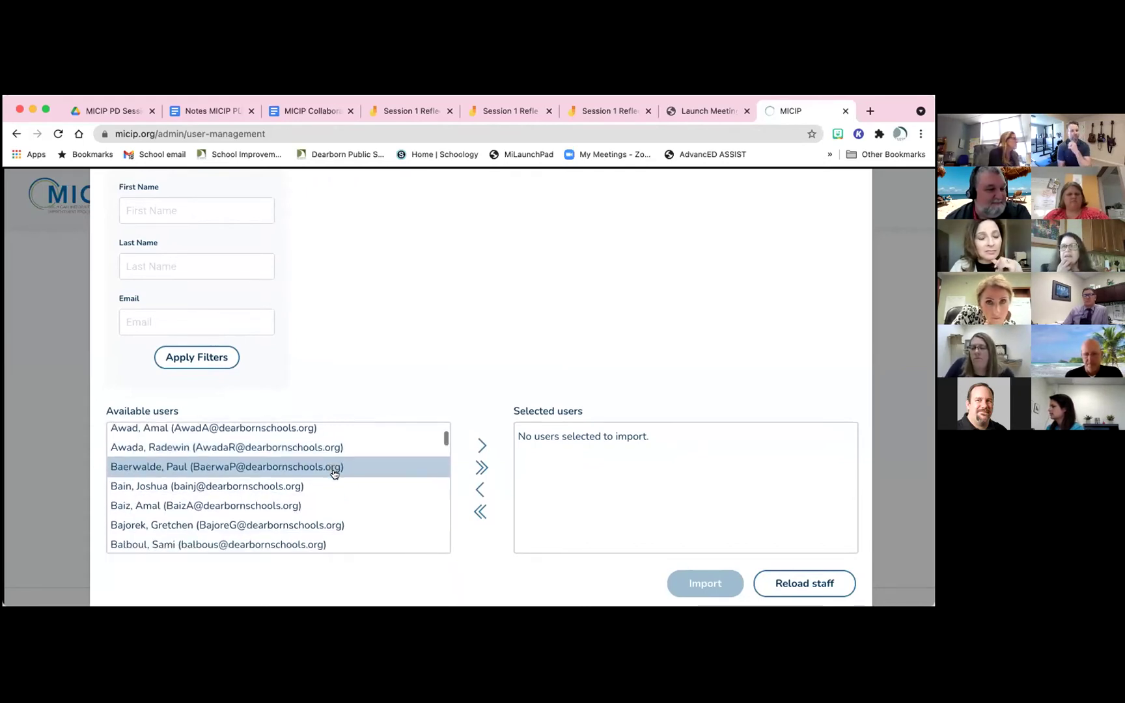
scroll(334, 474, down, 1)
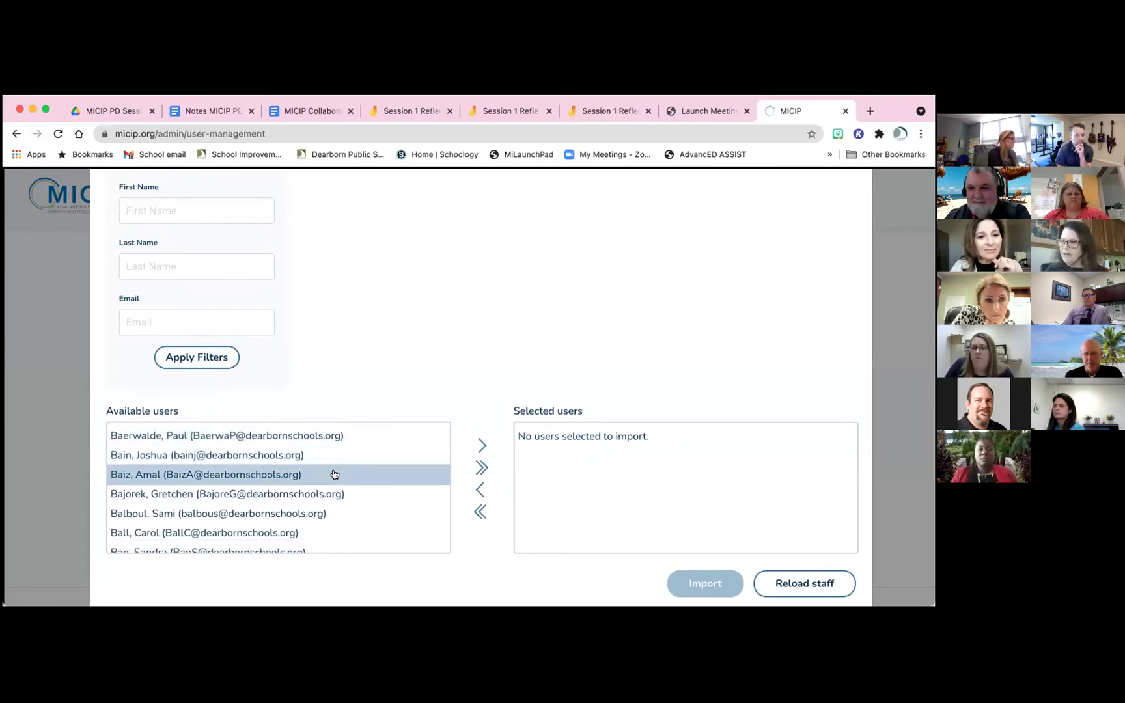
scroll(334, 474, down, 1)
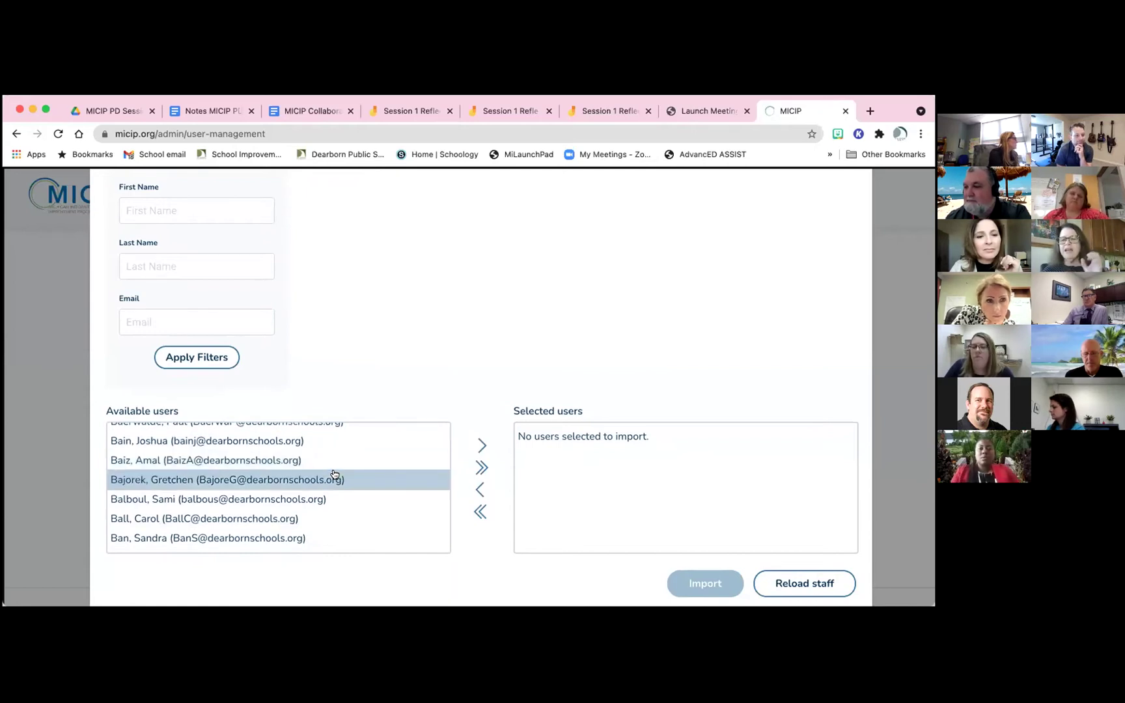
scroll(334, 474, down, 2)
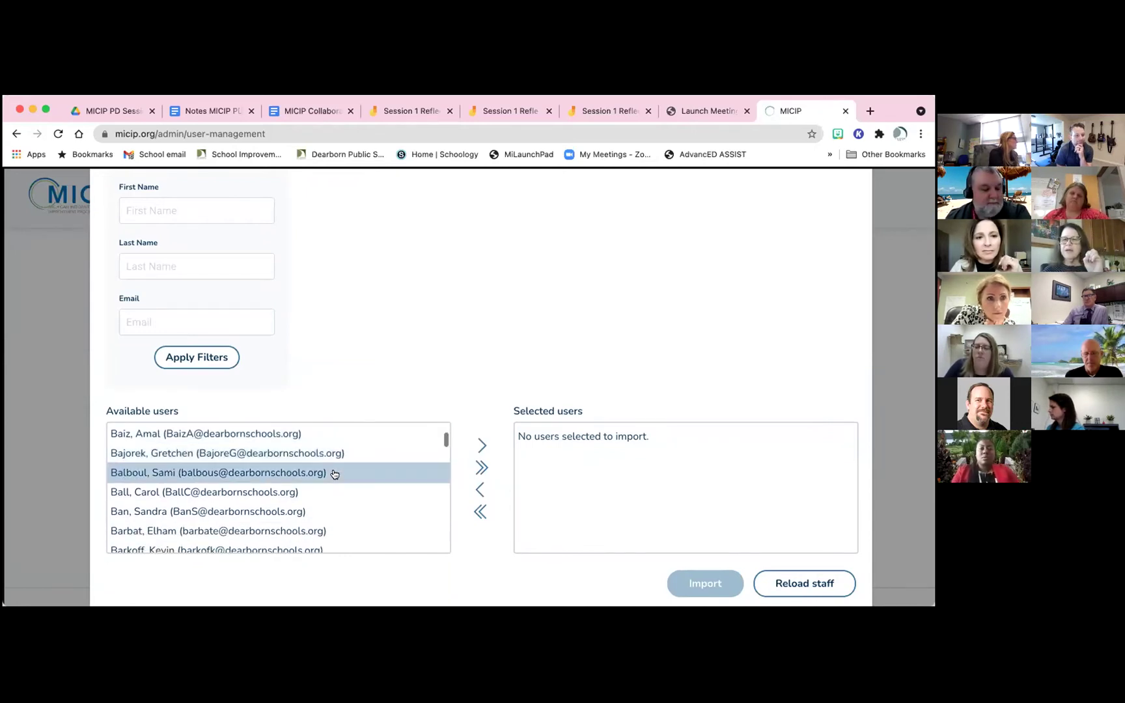
scroll(334, 473, down, 2)
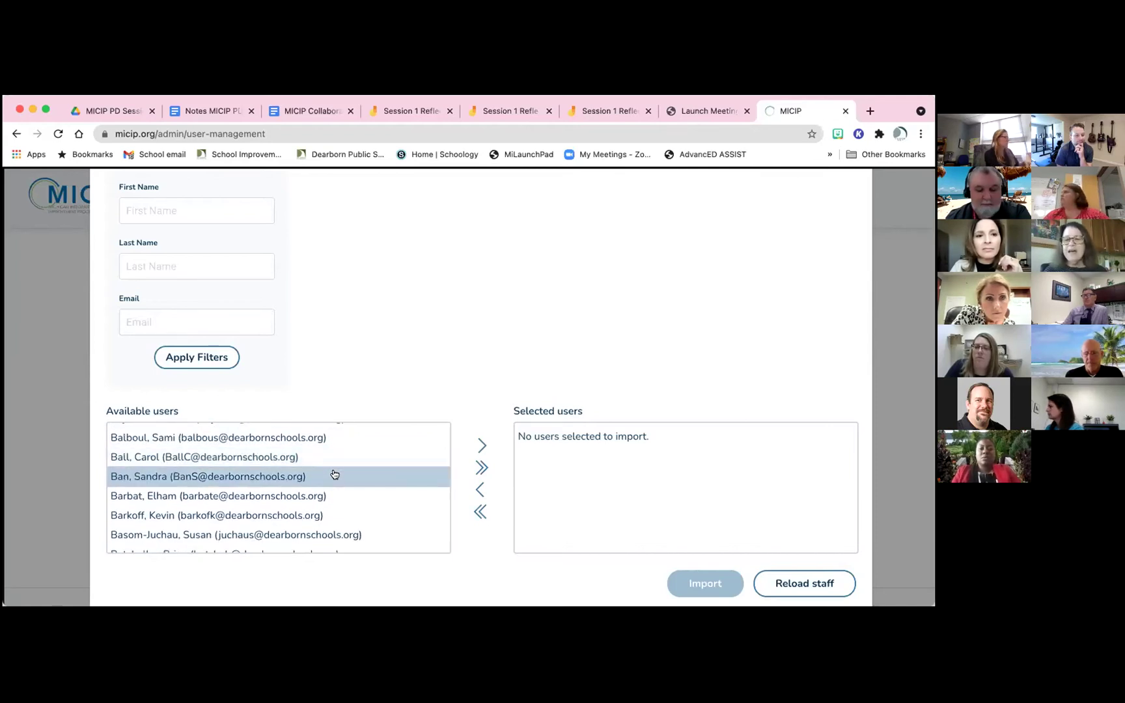
scroll(334, 473, down, 3)
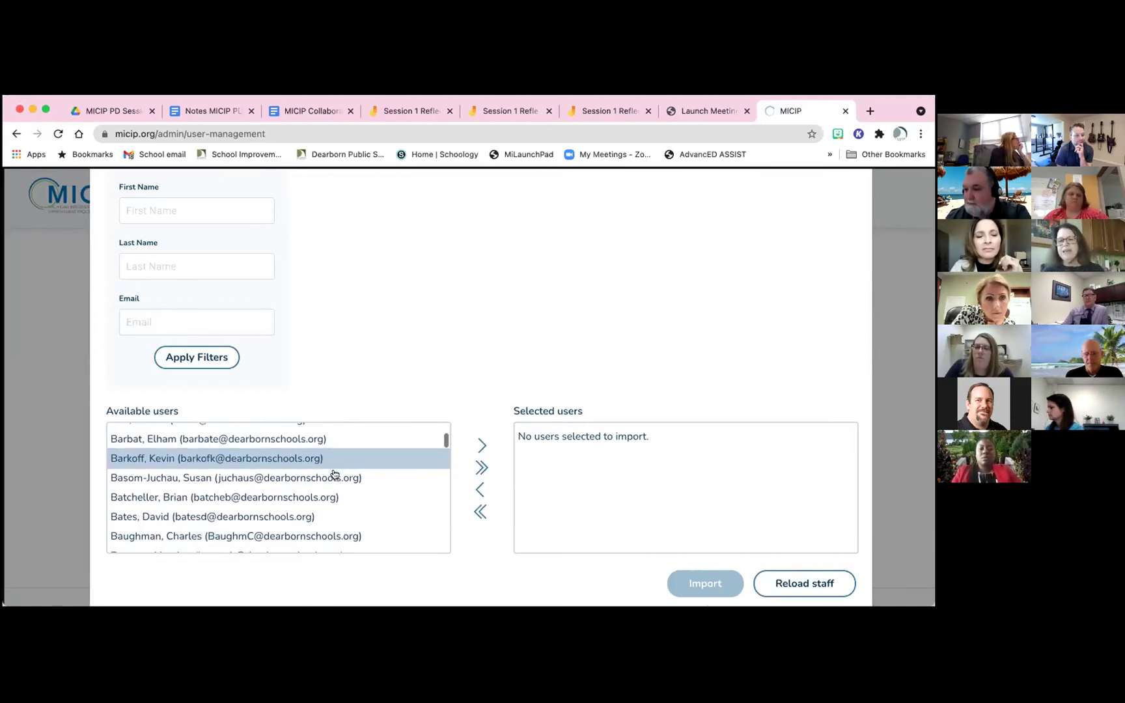
scroll(334, 475, up, 1)
scroll(334, 473, up, 2)
scroll(334, 473, down, 2)
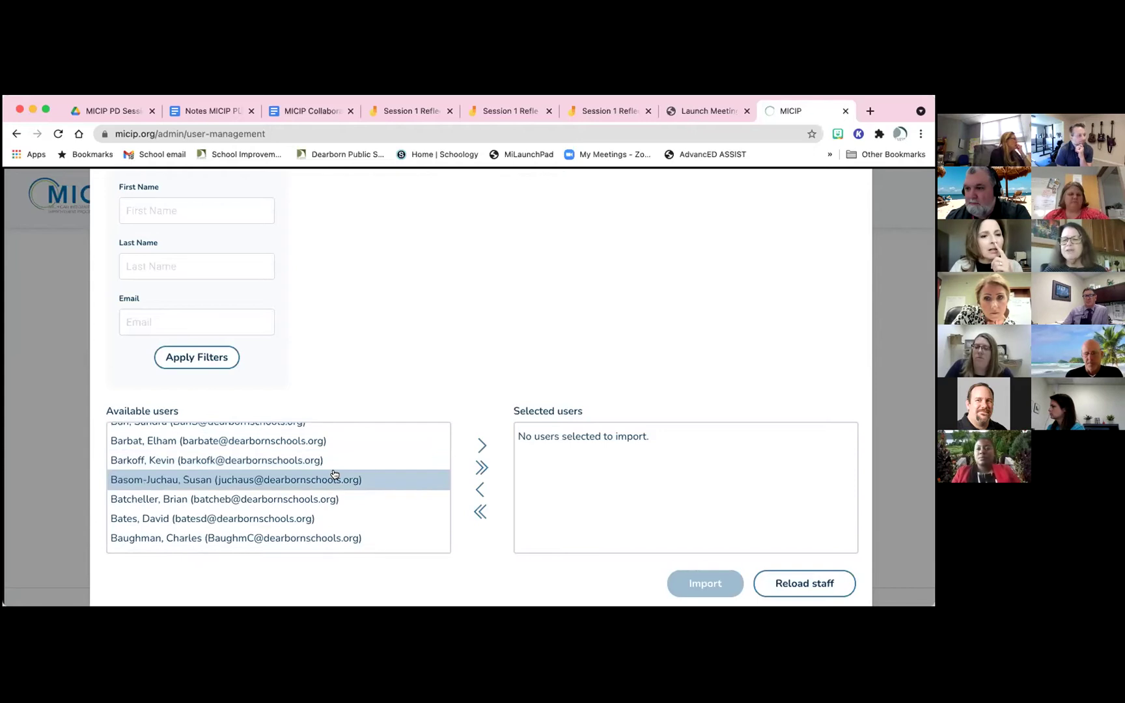
scroll(334, 474, up, 10)
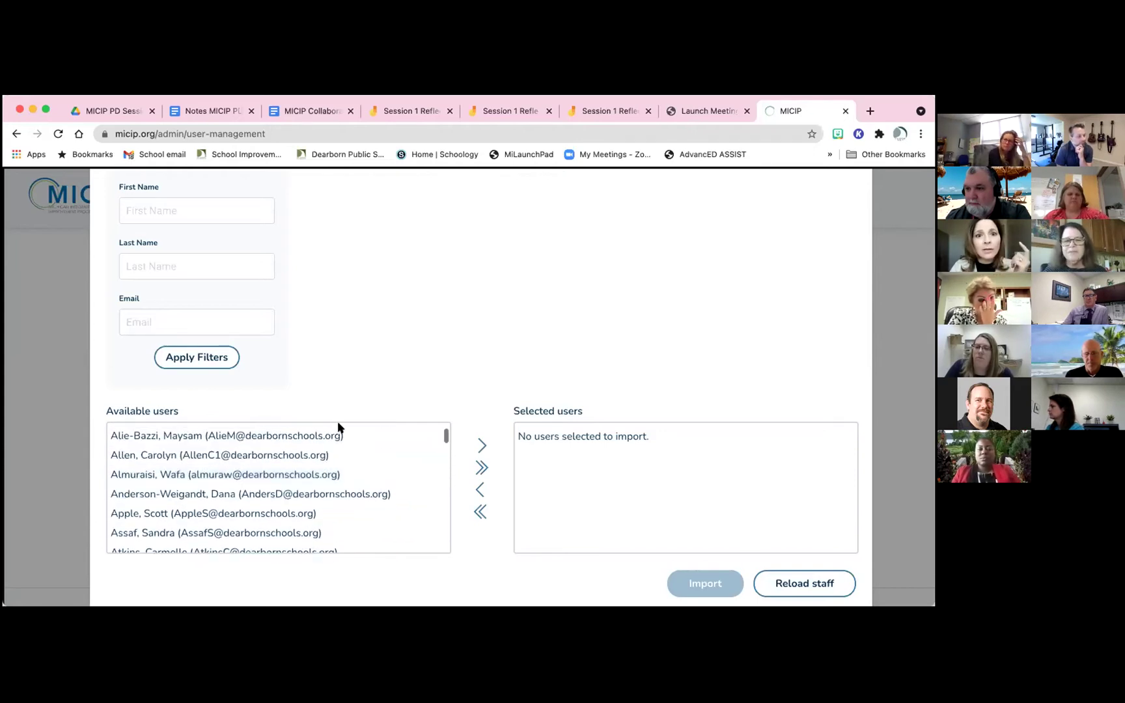
Browse the available Dearborn City School District users in the import dialog, then close it
scroll(363, 364, up, 1)
scroll(363, 365, up, 3)
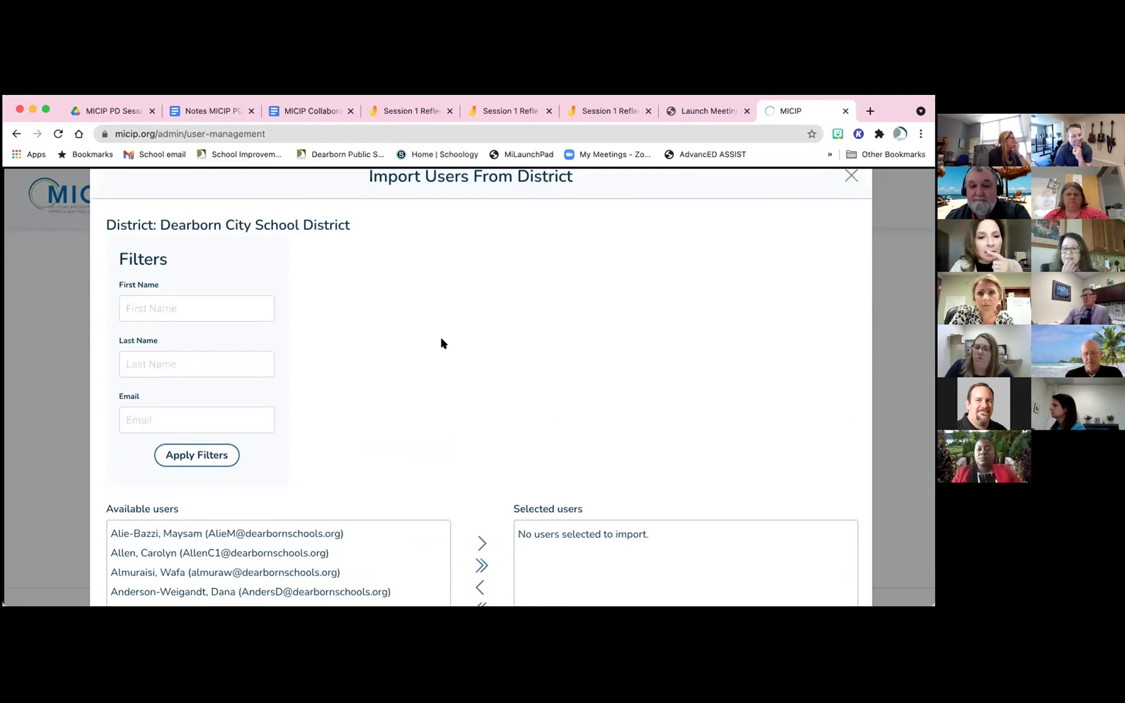
scroll(442, 343, down, 3)
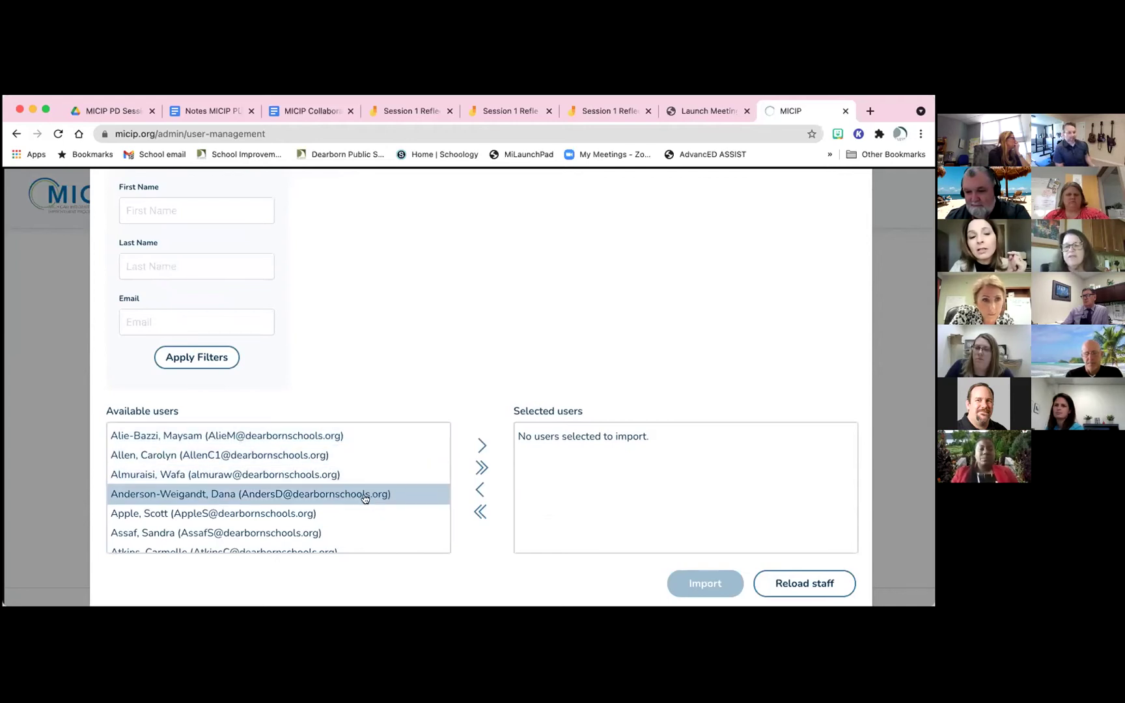
scroll(366, 499, down, 3)
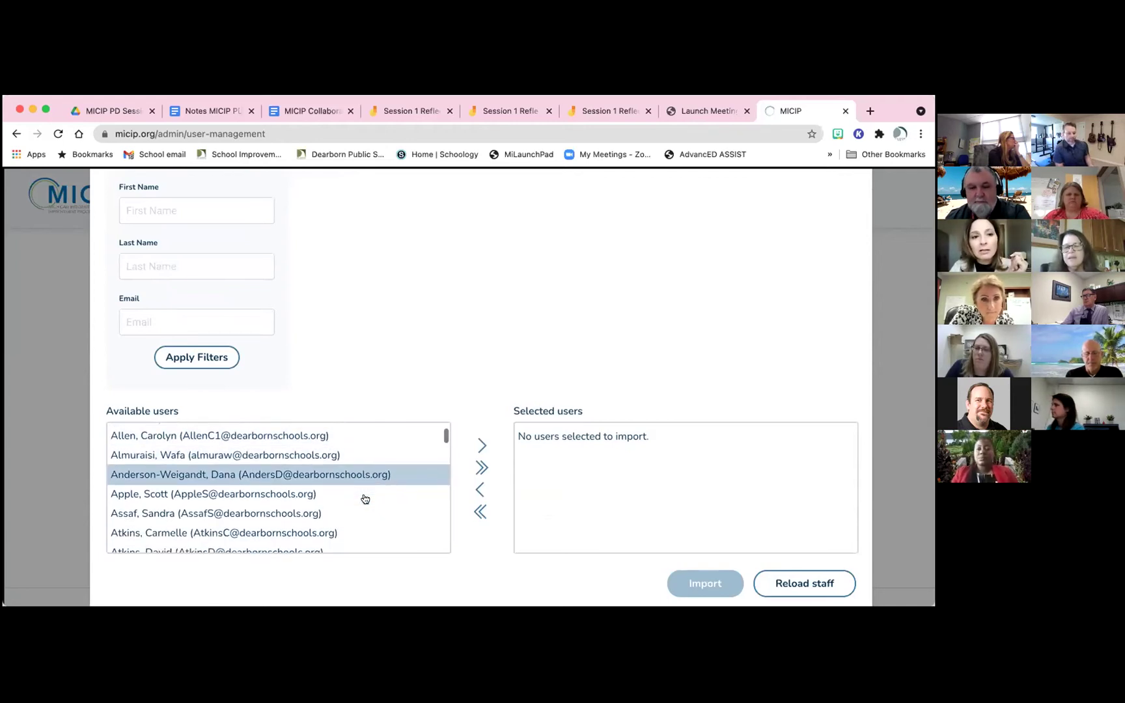
scroll(365, 499, down, 2)
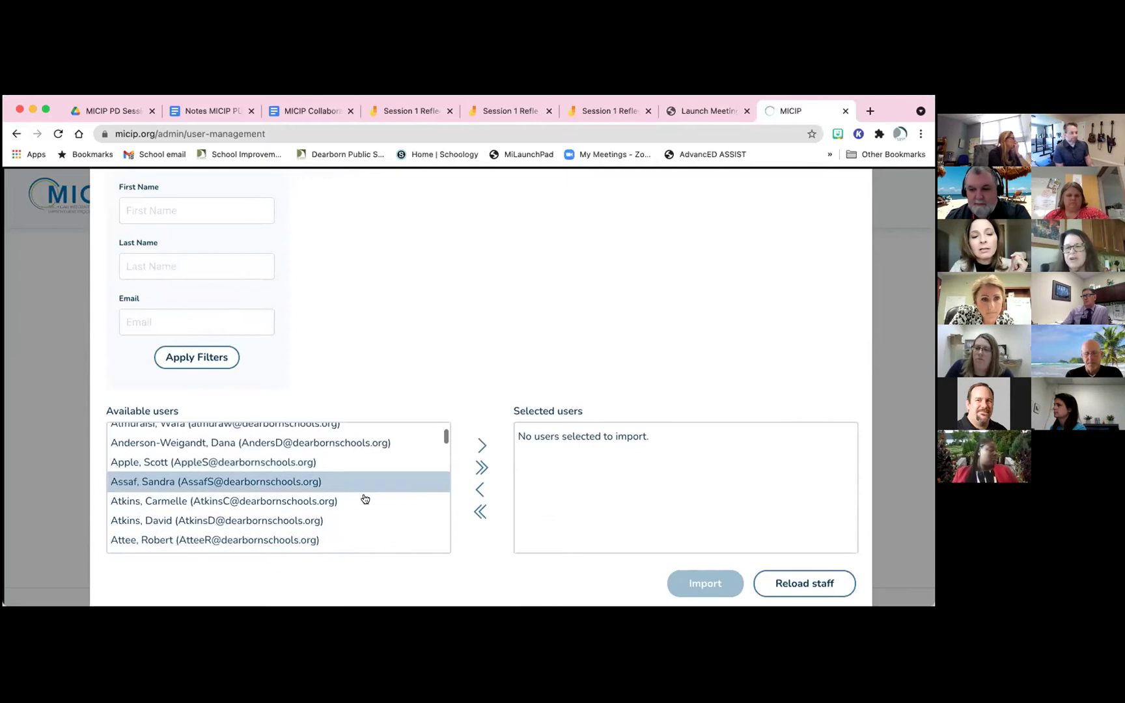
scroll(366, 499, down, 3)
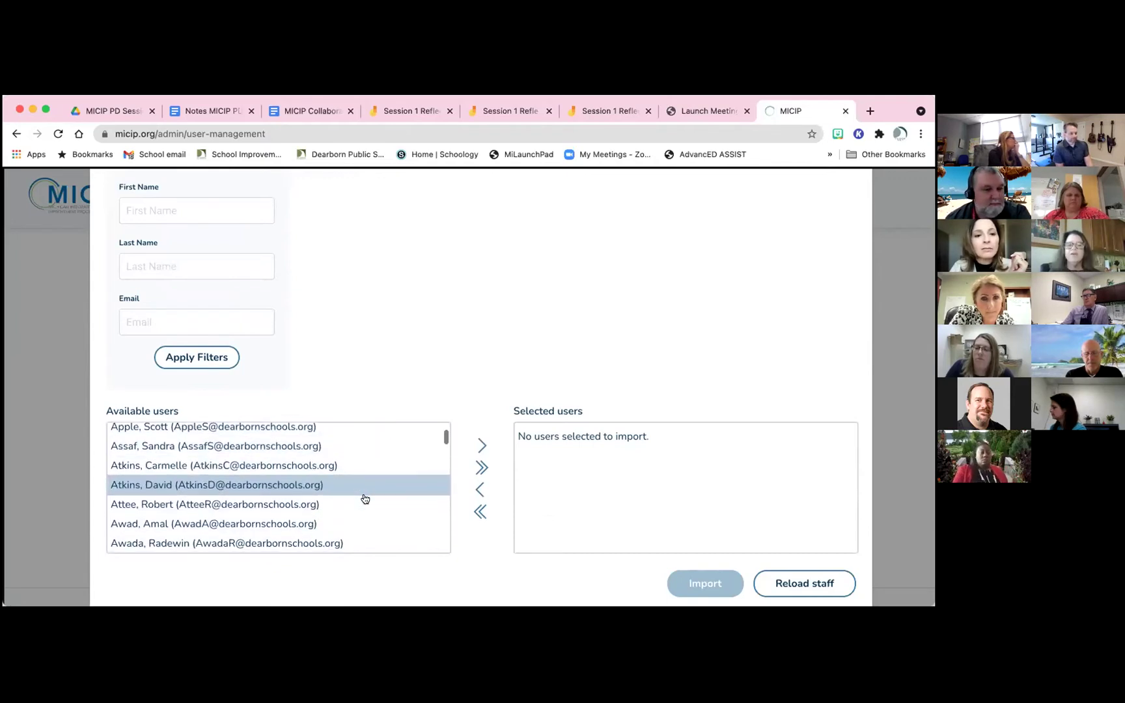
scroll(365, 499, down, 3)
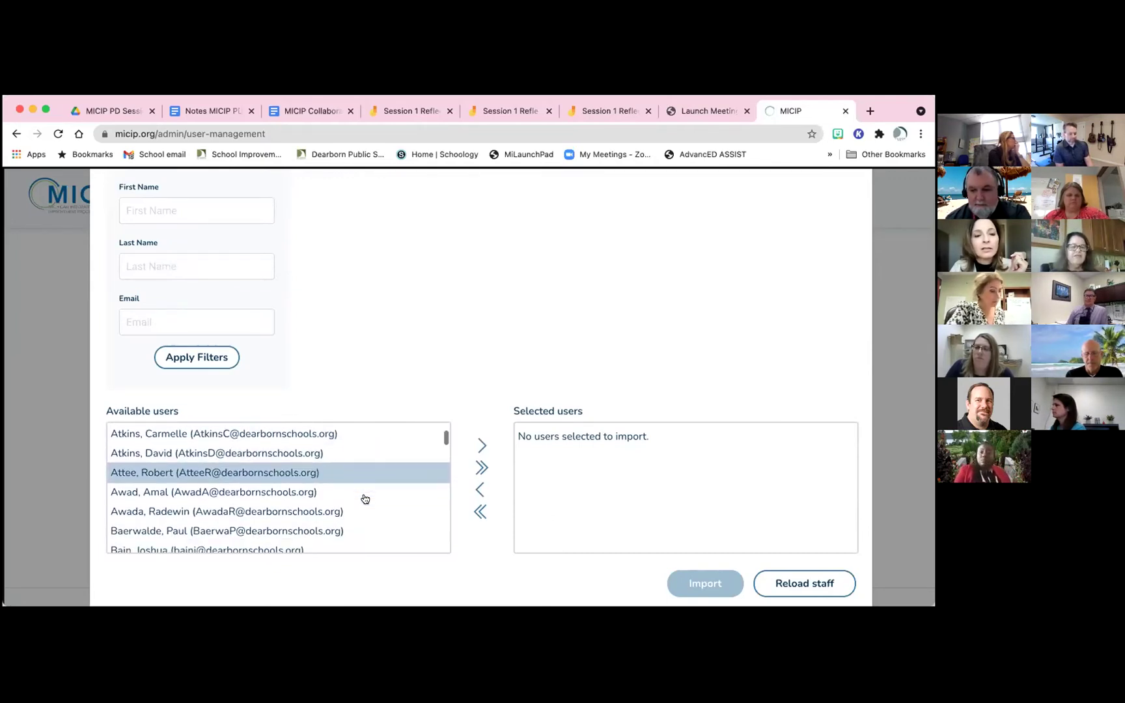
scroll(366, 499, down, 1)
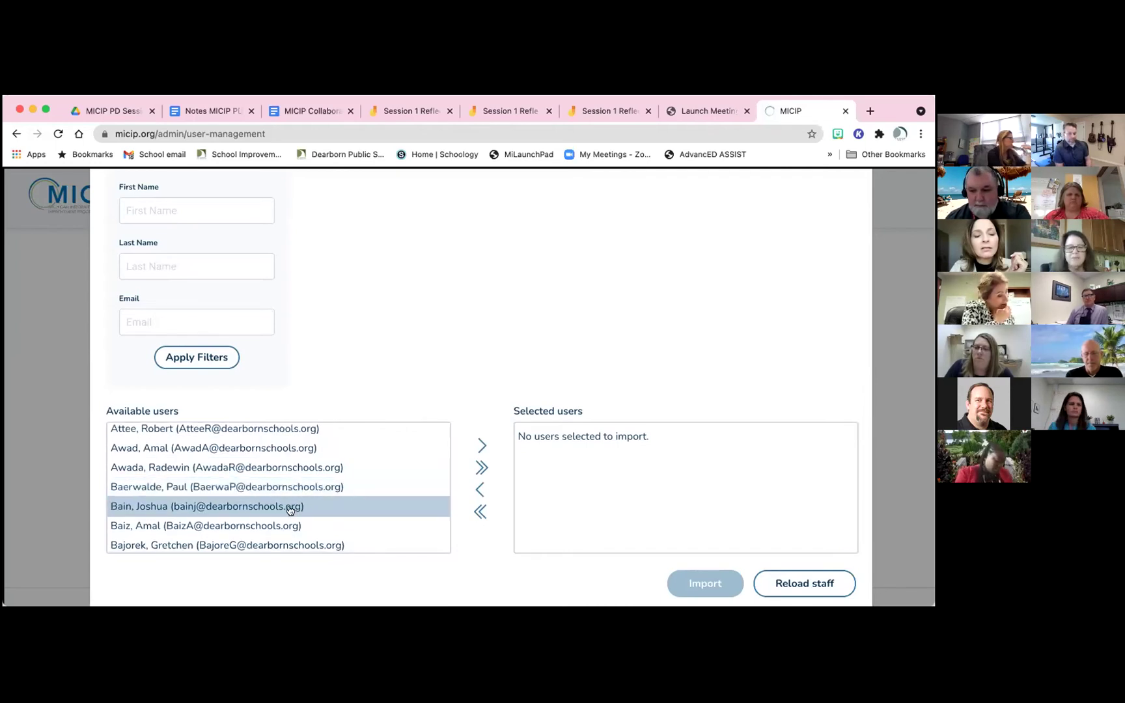
scroll(294, 508, down, 2)
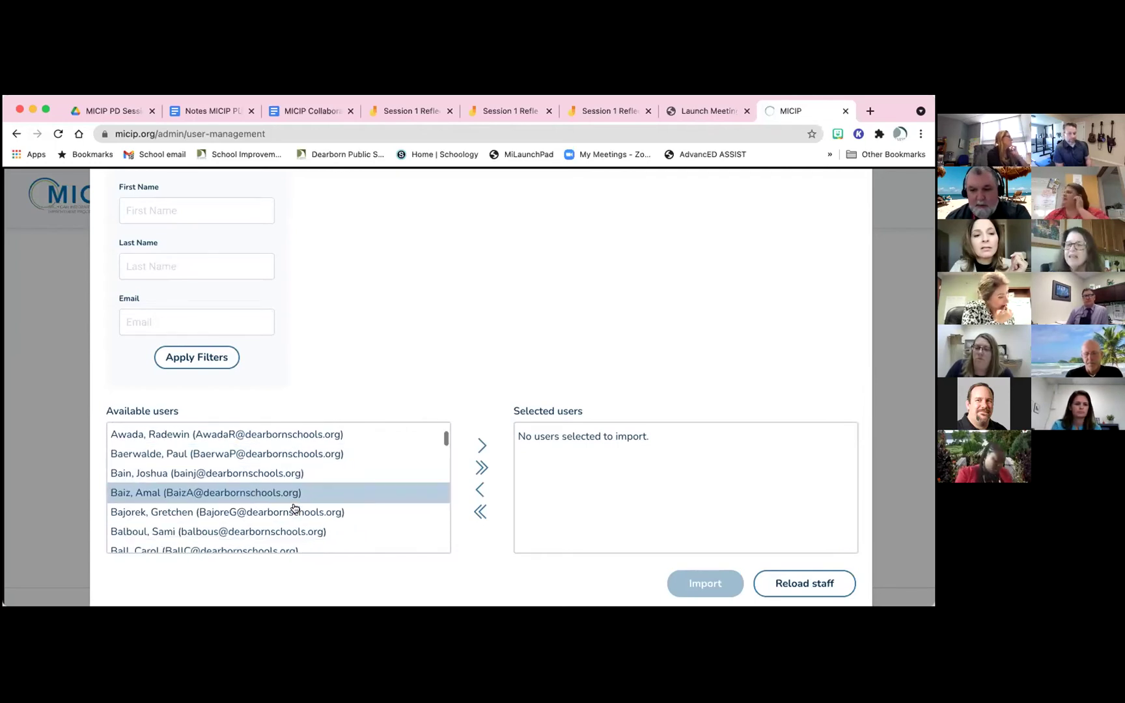
scroll(294, 508, down, 1)
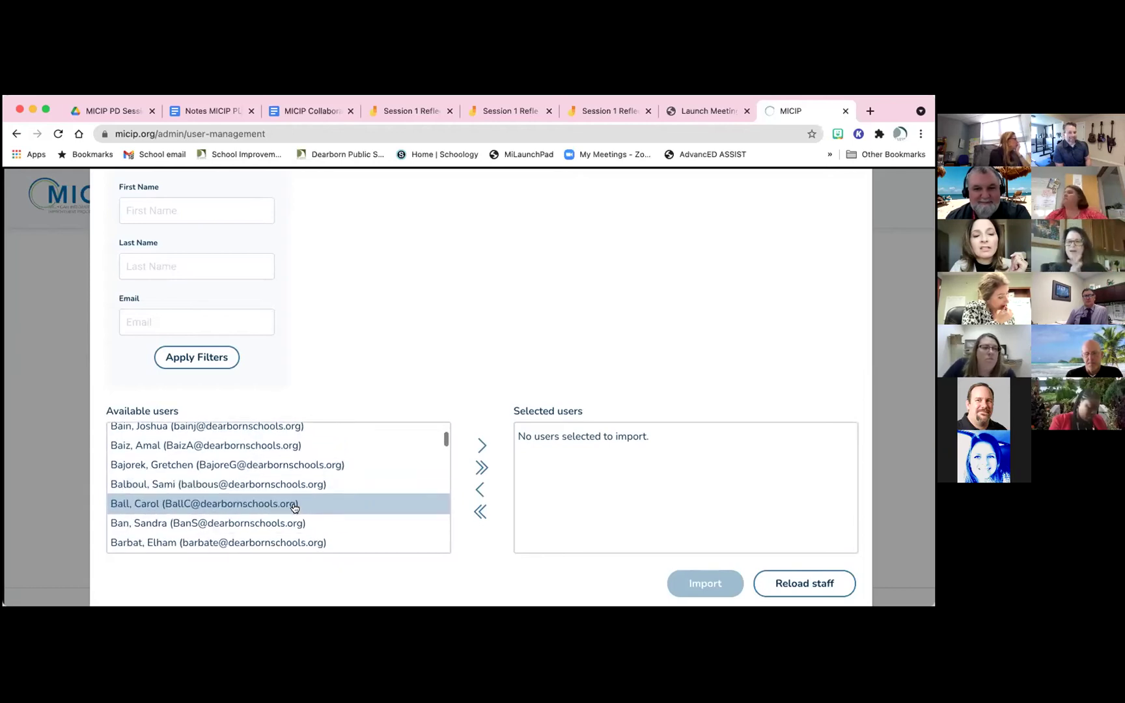
scroll(294, 508, down, 2)
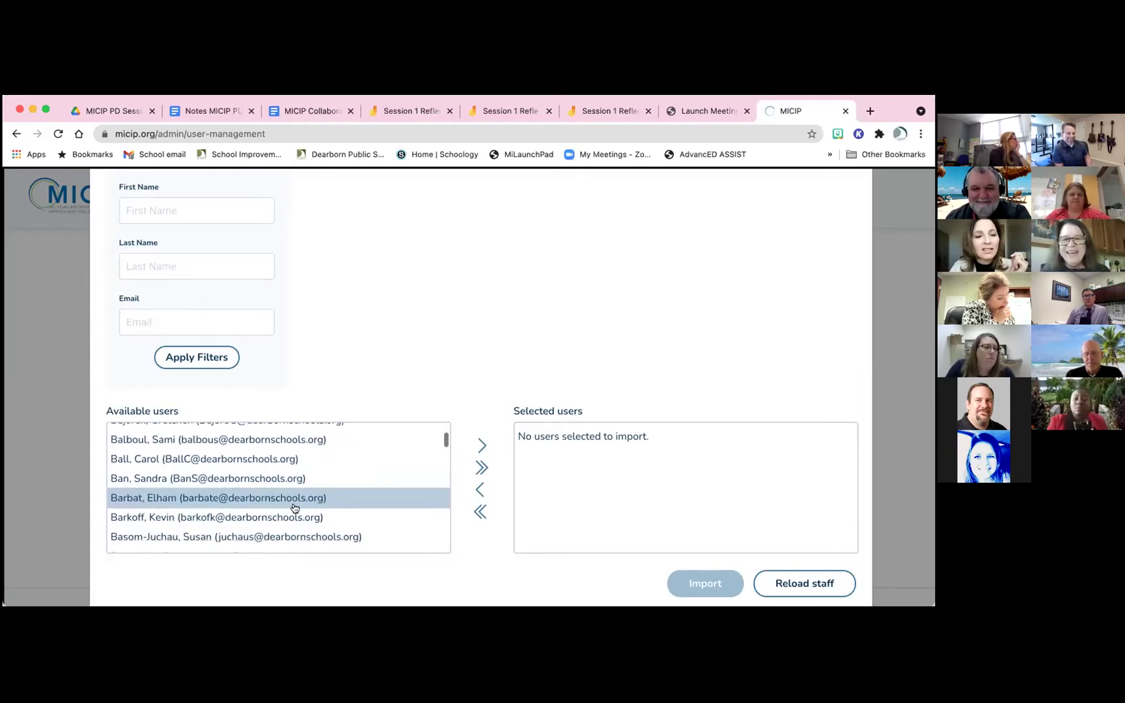
scroll(295, 507, down, 2)
scroll(294, 509, down, 2)
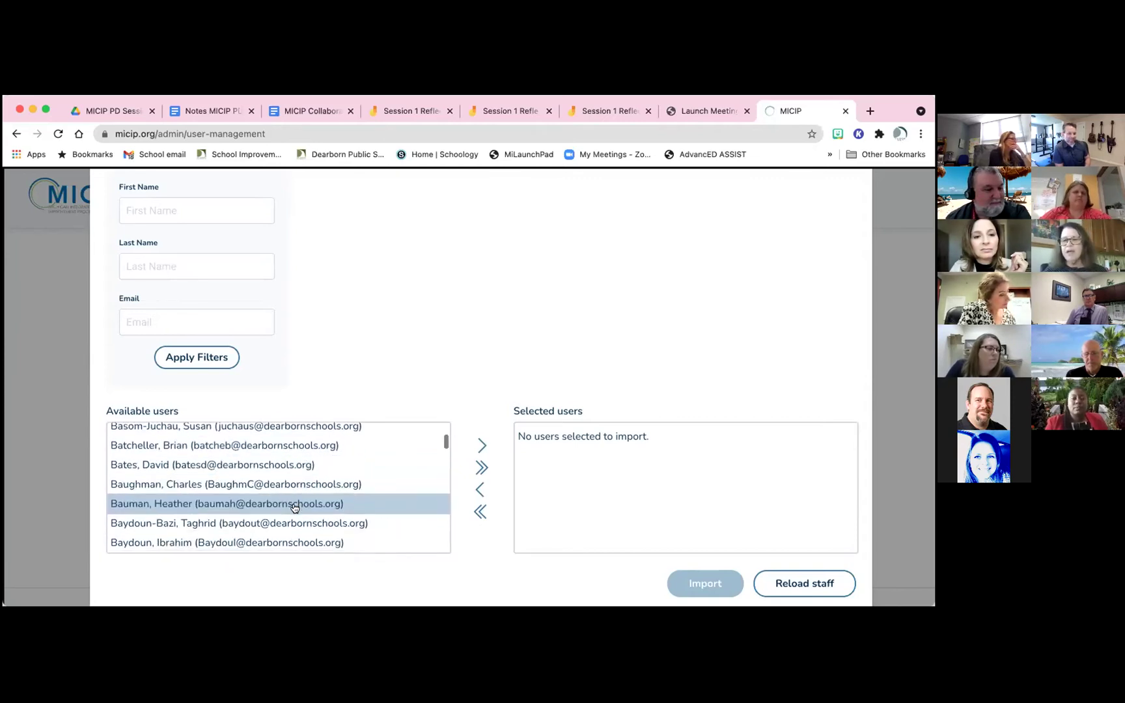
scroll(294, 508, down, 2)
scroll(294, 508, down, 1)
scroll(294, 509, down, 3)
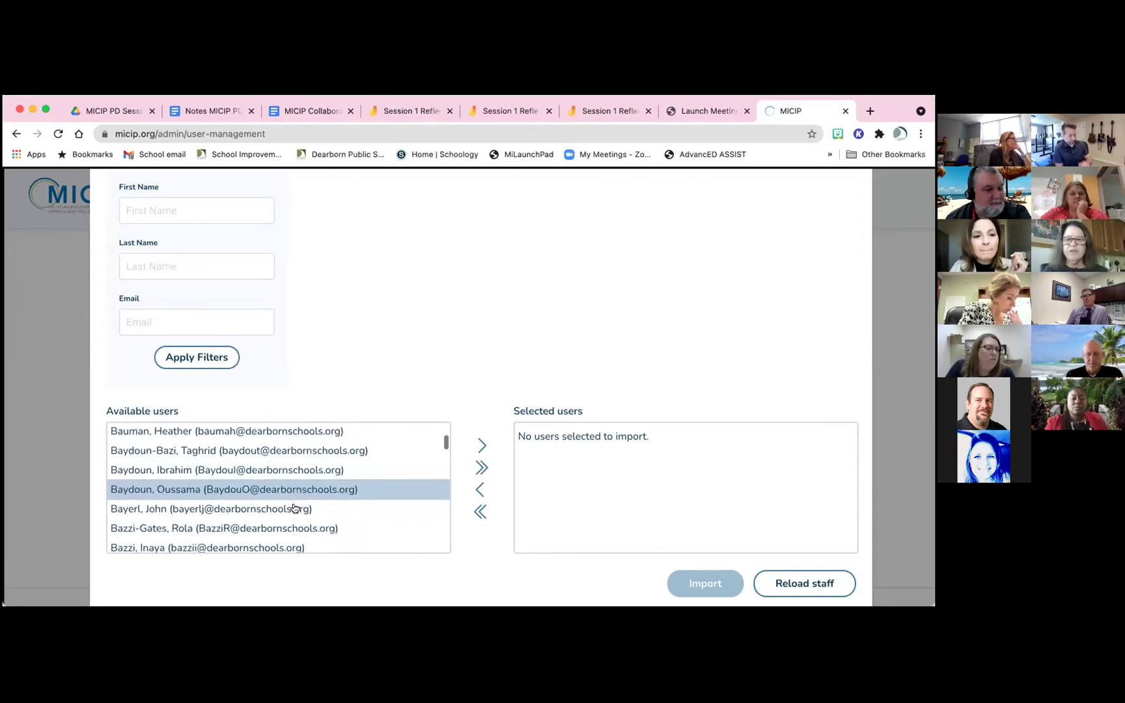
scroll(294, 509, down, 2)
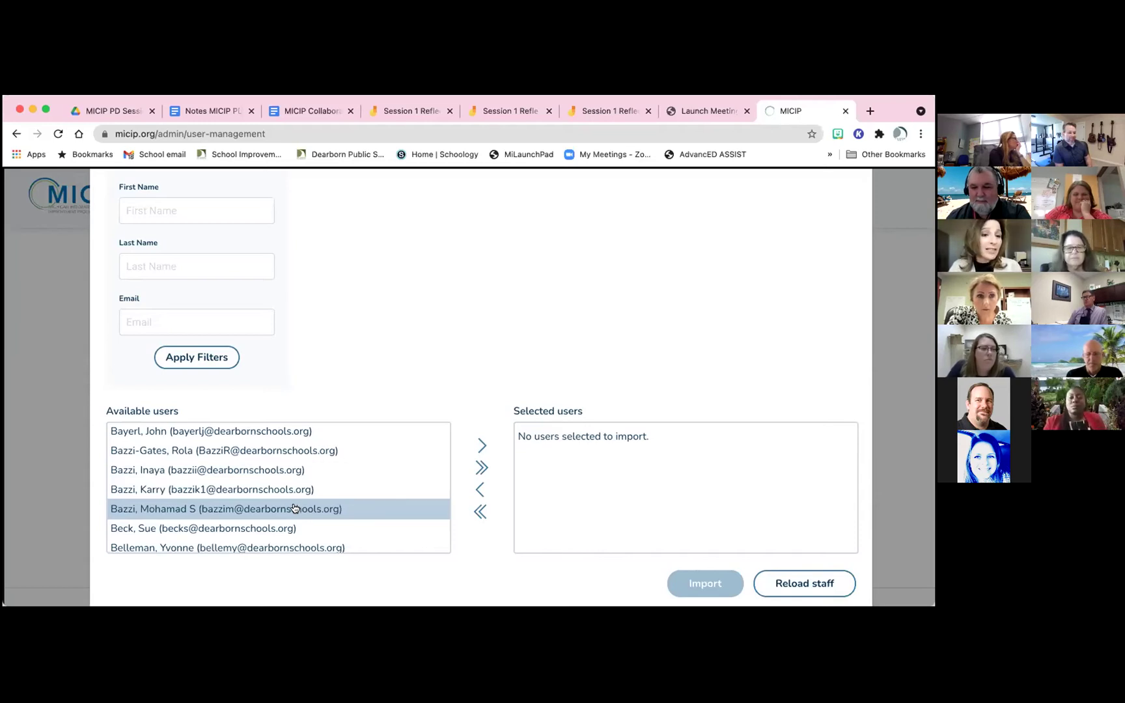
scroll(294, 509, down, 1)
scroll(294, 508, down, 3)
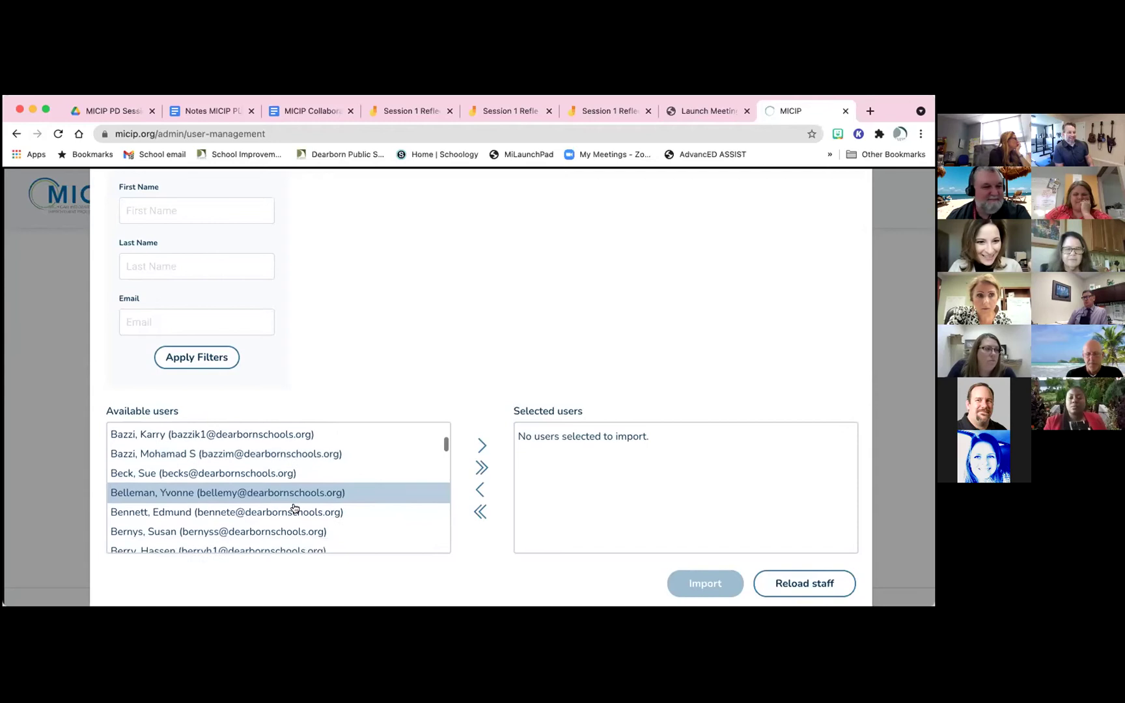
scroll(295, 508, down, 3)
scroll(294, 508, down, 2)
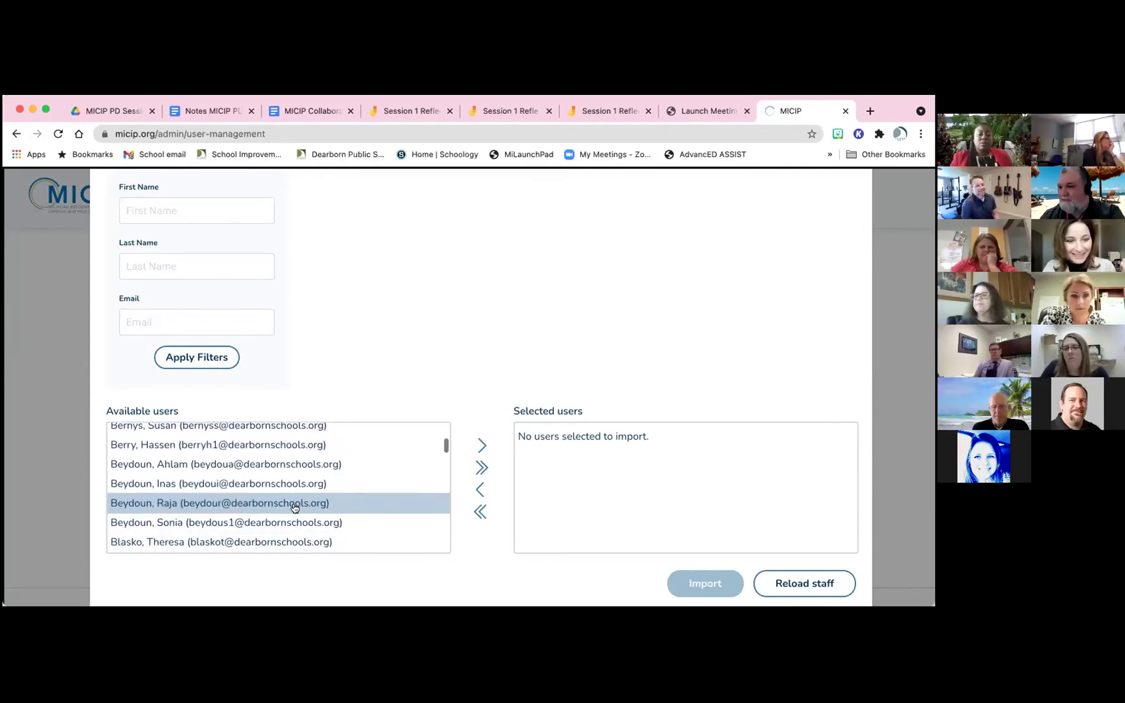
scroll(294, 508, down, 4)
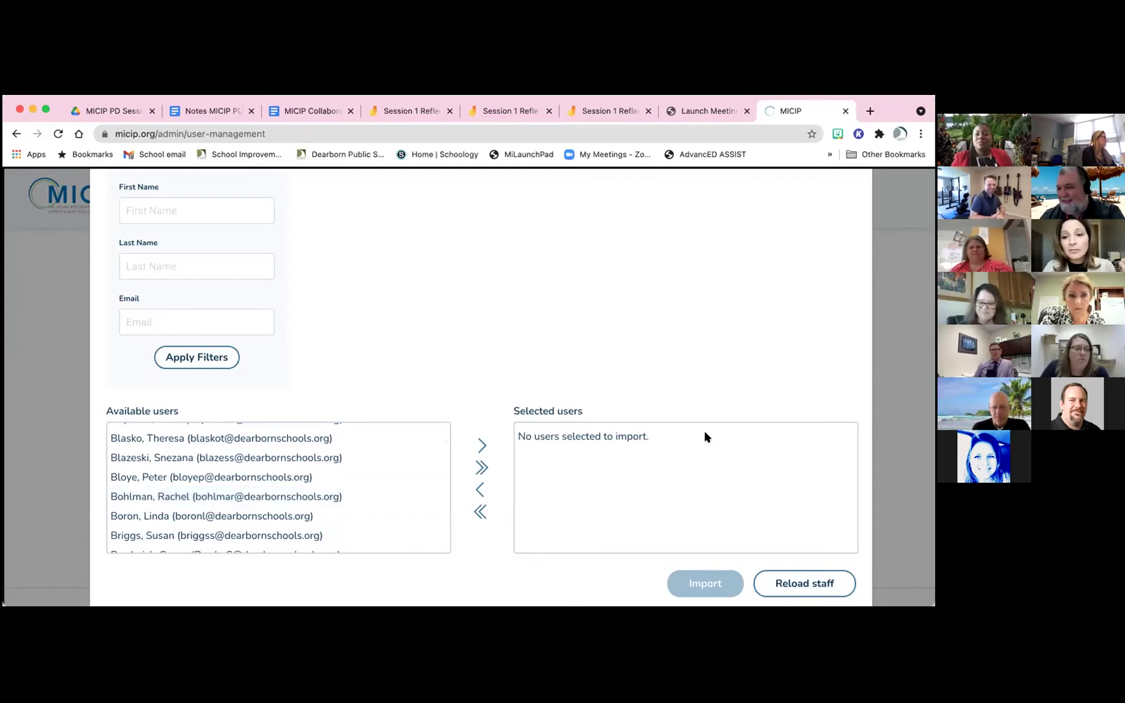
scroll(768, 510, up, 5)
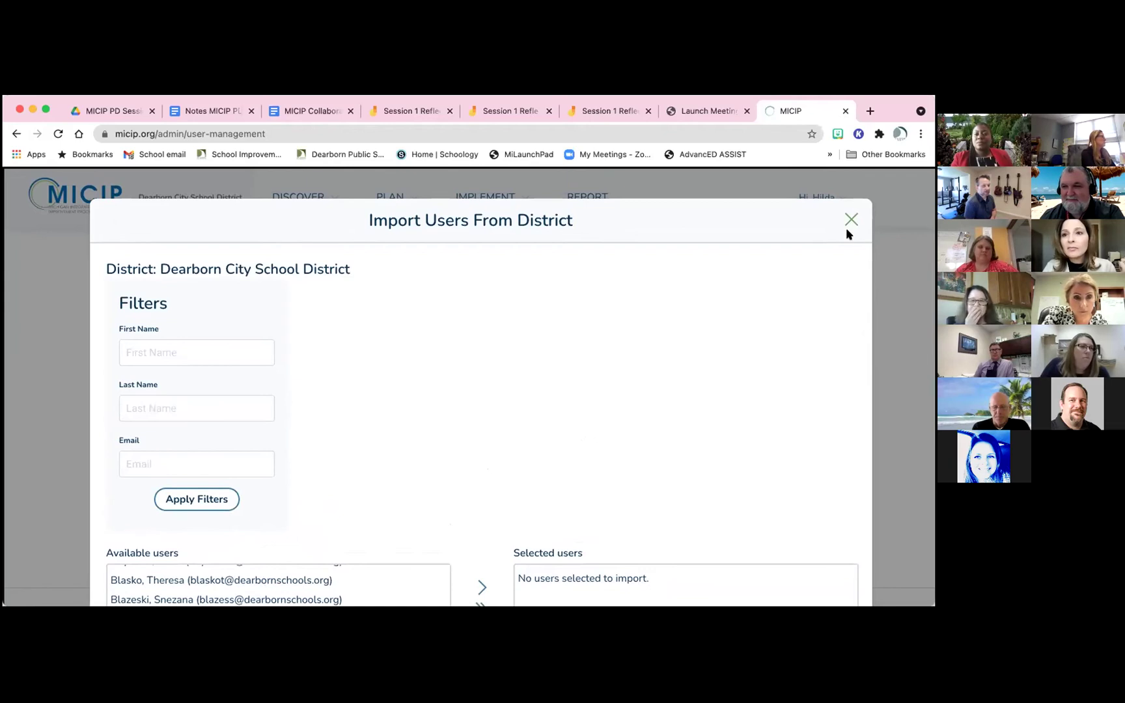
click(850, 221)
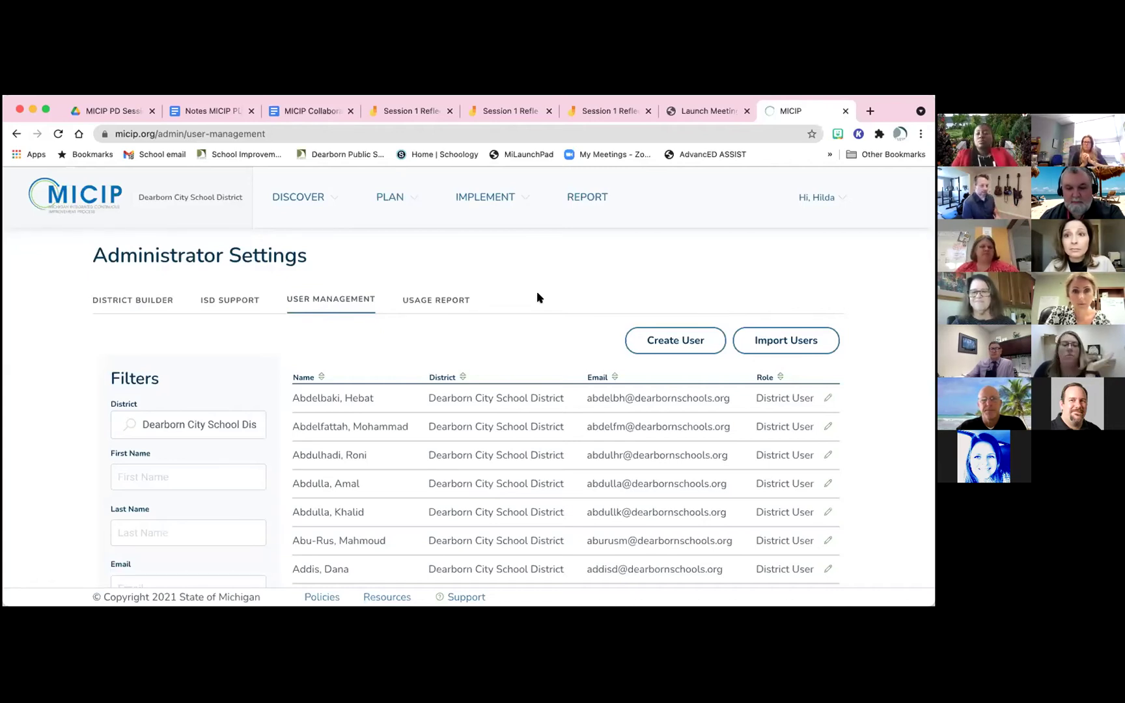
Open a blank Create User form for Dearborn City School District and review the role choices without picking one
click(657, 335)
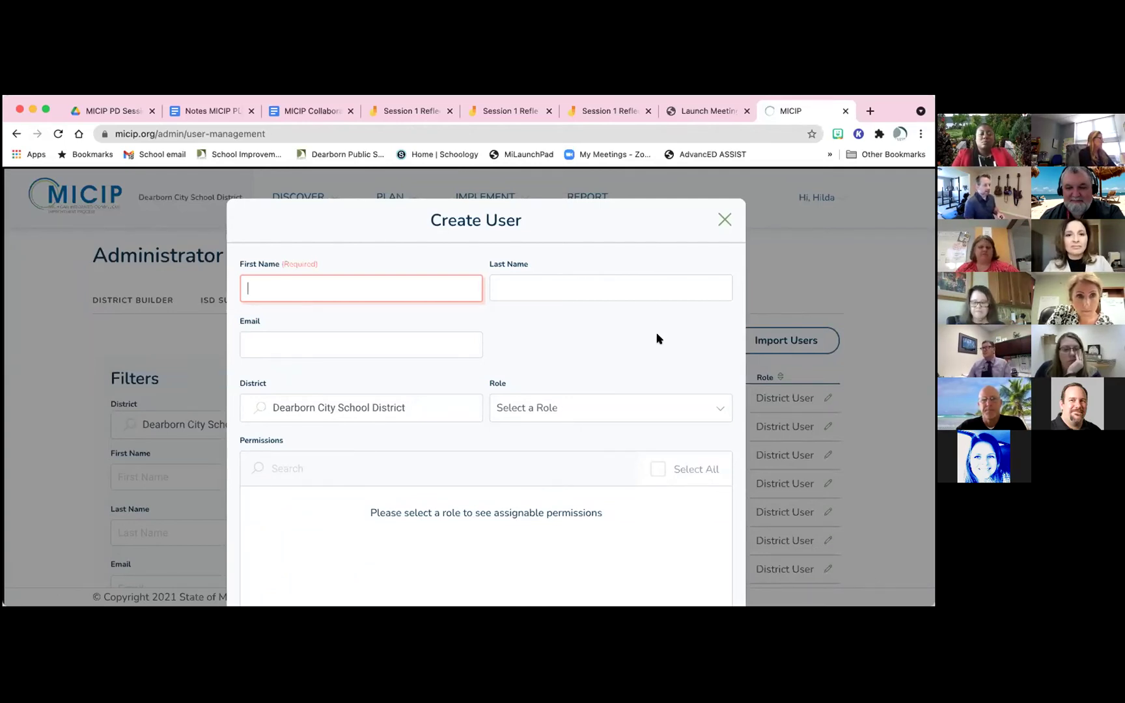
scroll(700, 383, down, 1)
click(714, 399)
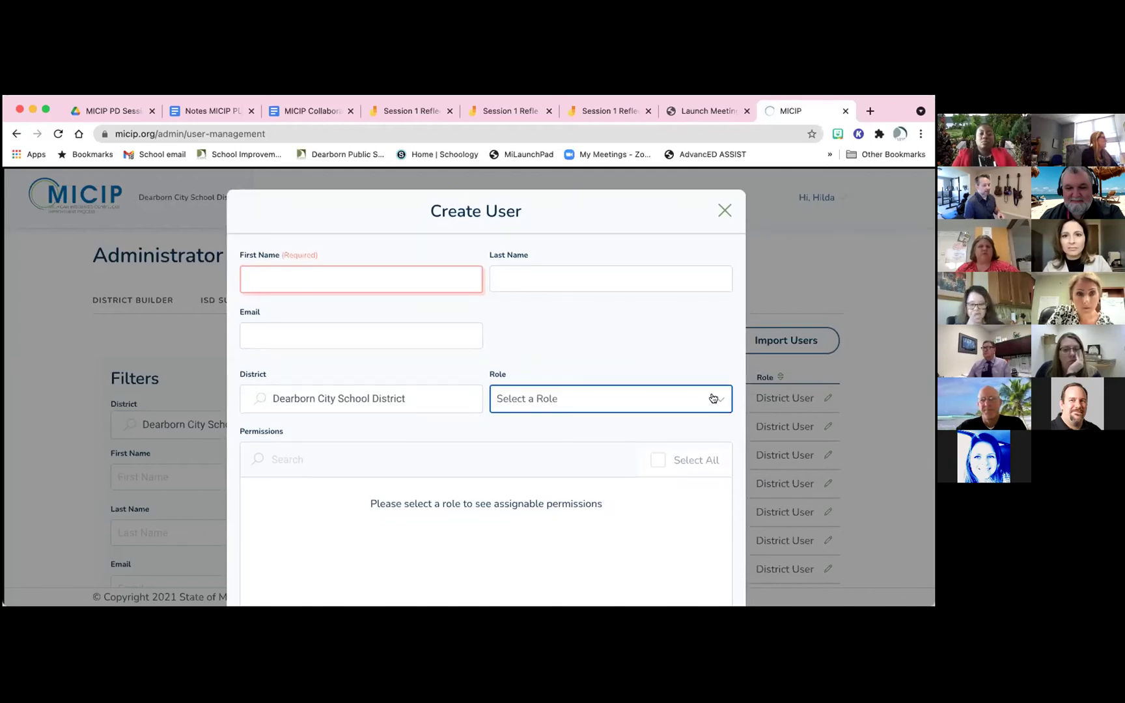
click(700, 357)
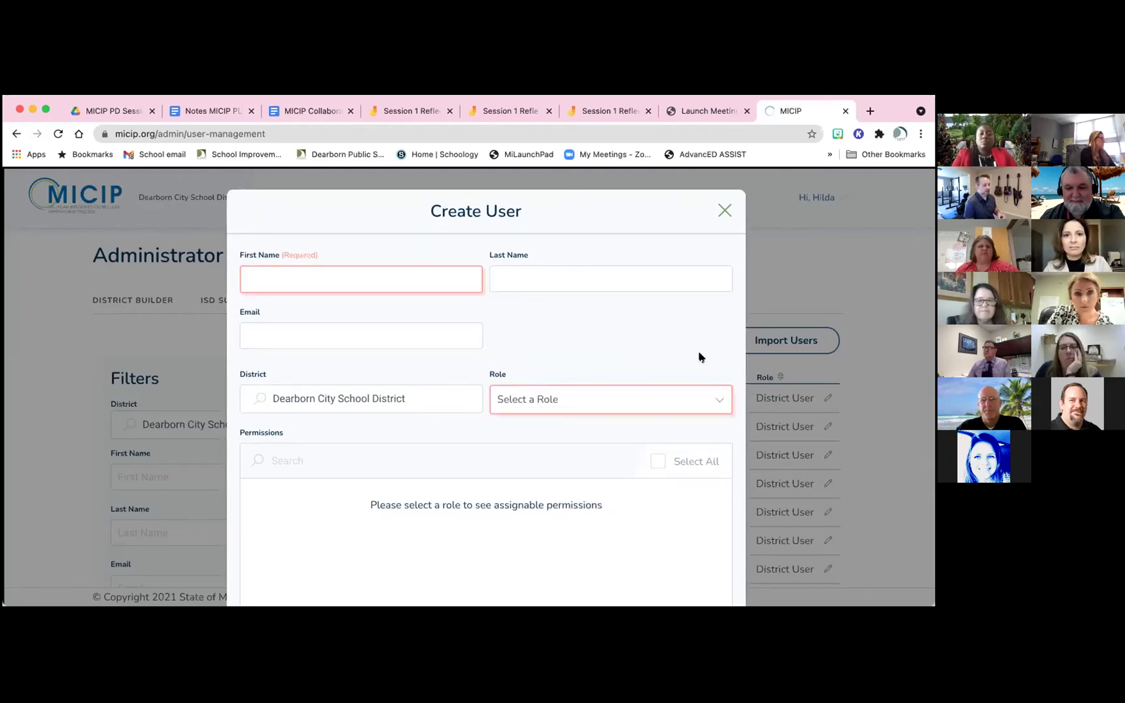
Scroll over the empty form and place the cursor in the First Name field
scroll(701, 357, down, 3)
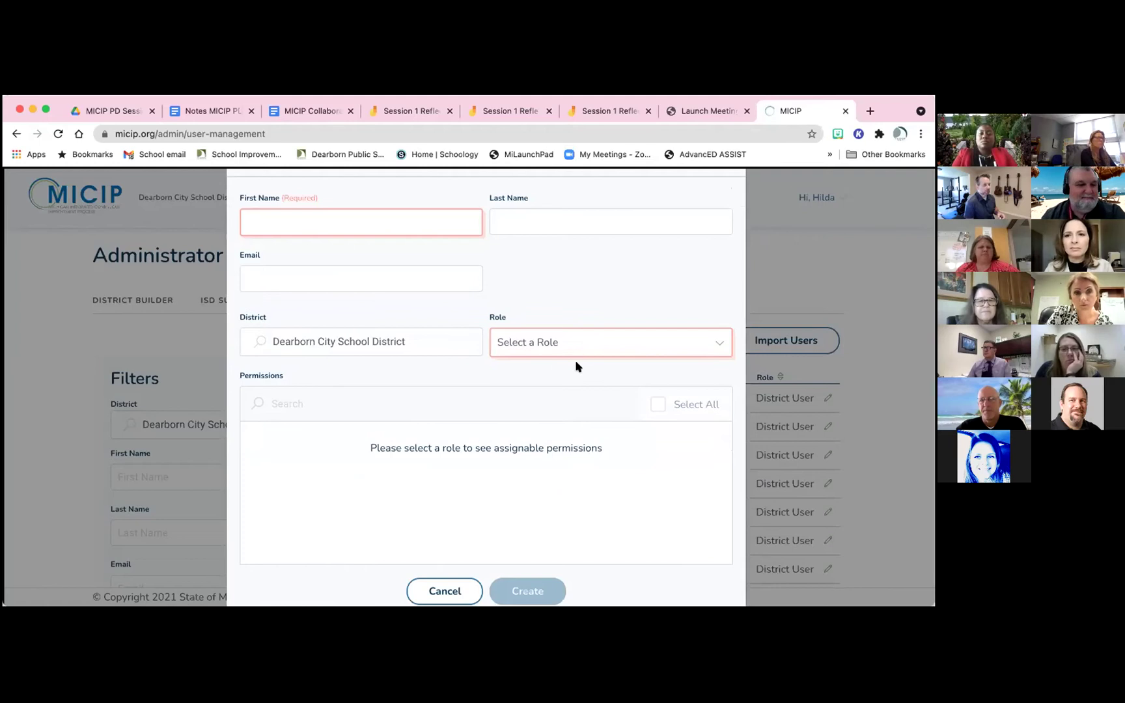
scroll(536, 415, down, 3)
scroll(536, 417, up, 3)
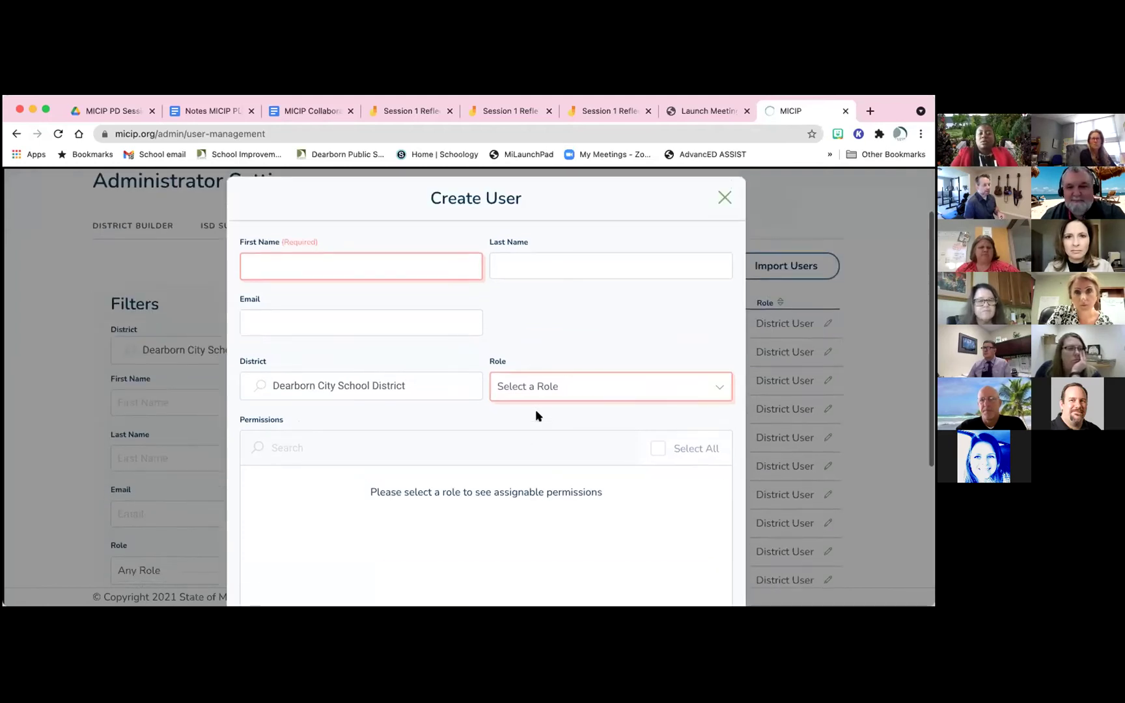
scroll(536, 417, up, 1)
scroll(638, 358, down, 1)
scroll(638, 358, up, 1)
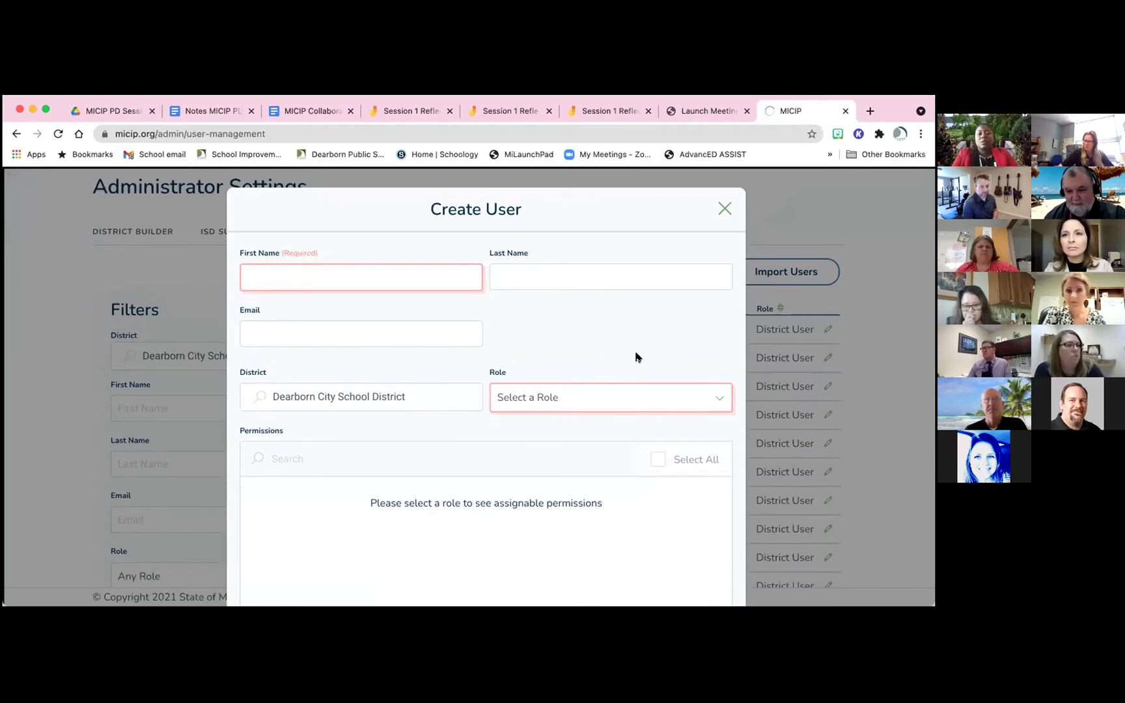
scroll(636, 357, down, 1)
click(383, 266)
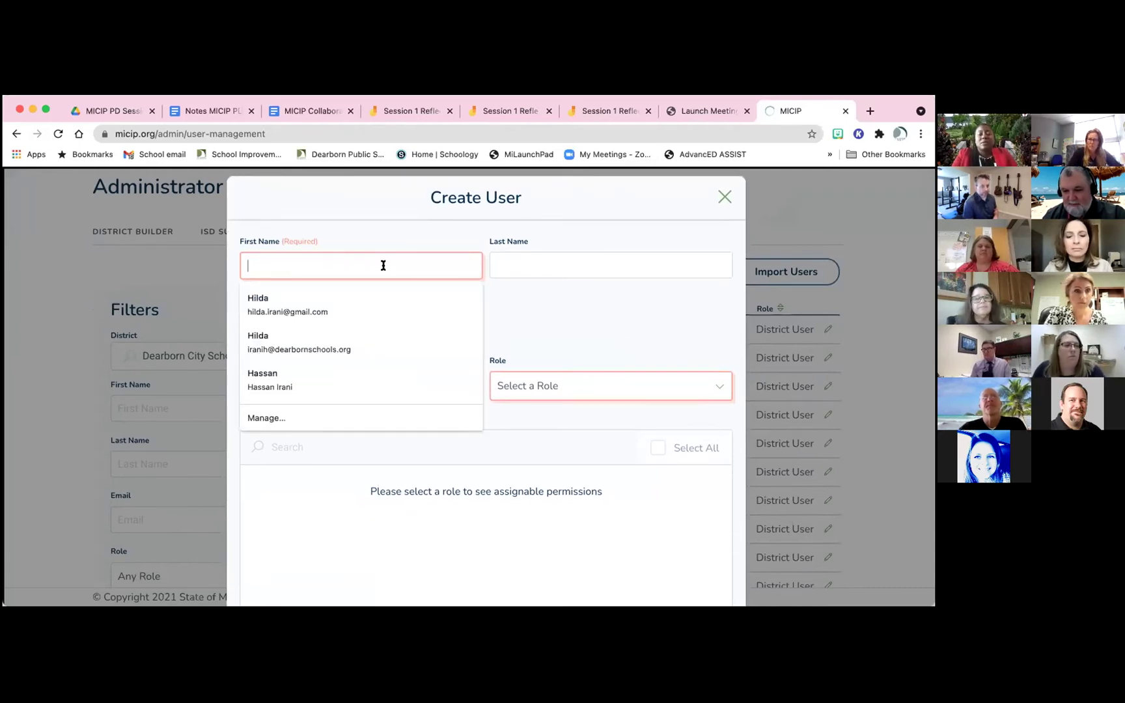
Enter the user's first and last name, and accept the autofilled school e-mail
key(Tab)
click(265, 320)
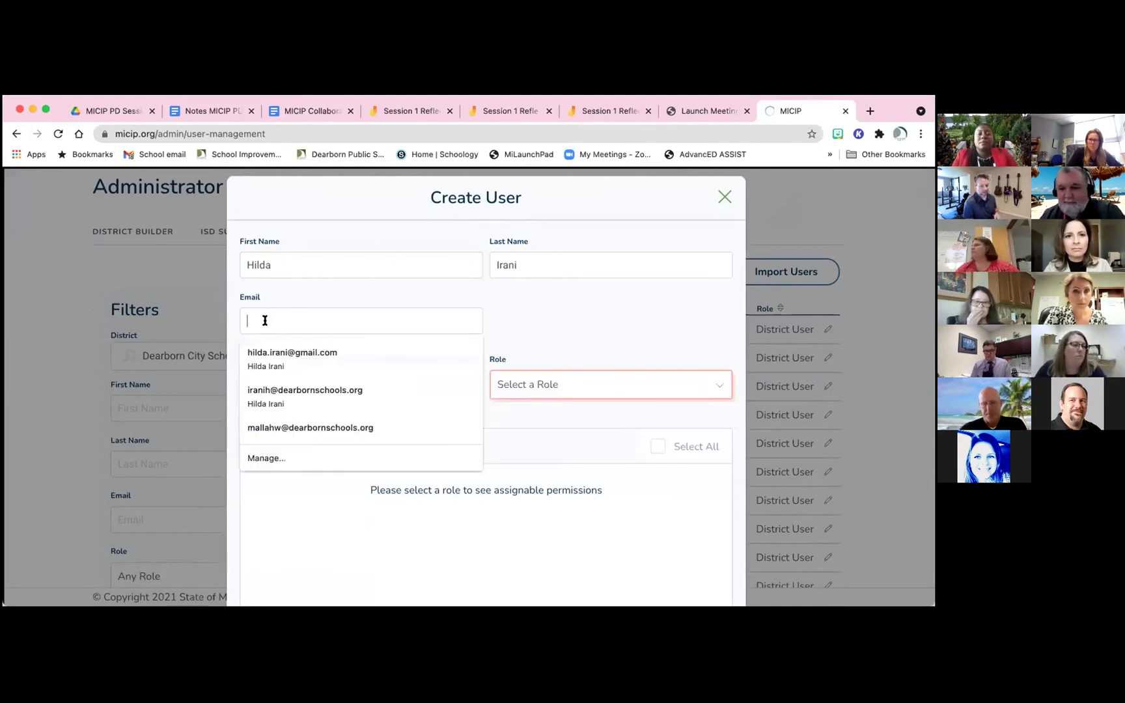
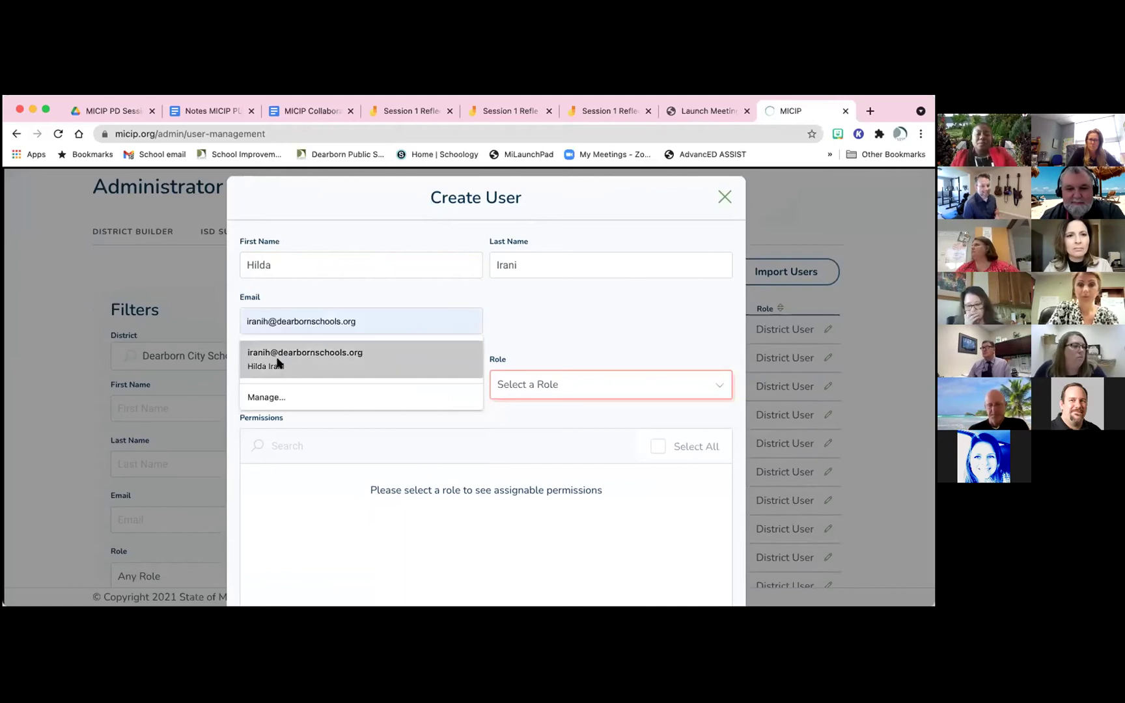
click(277, 362)
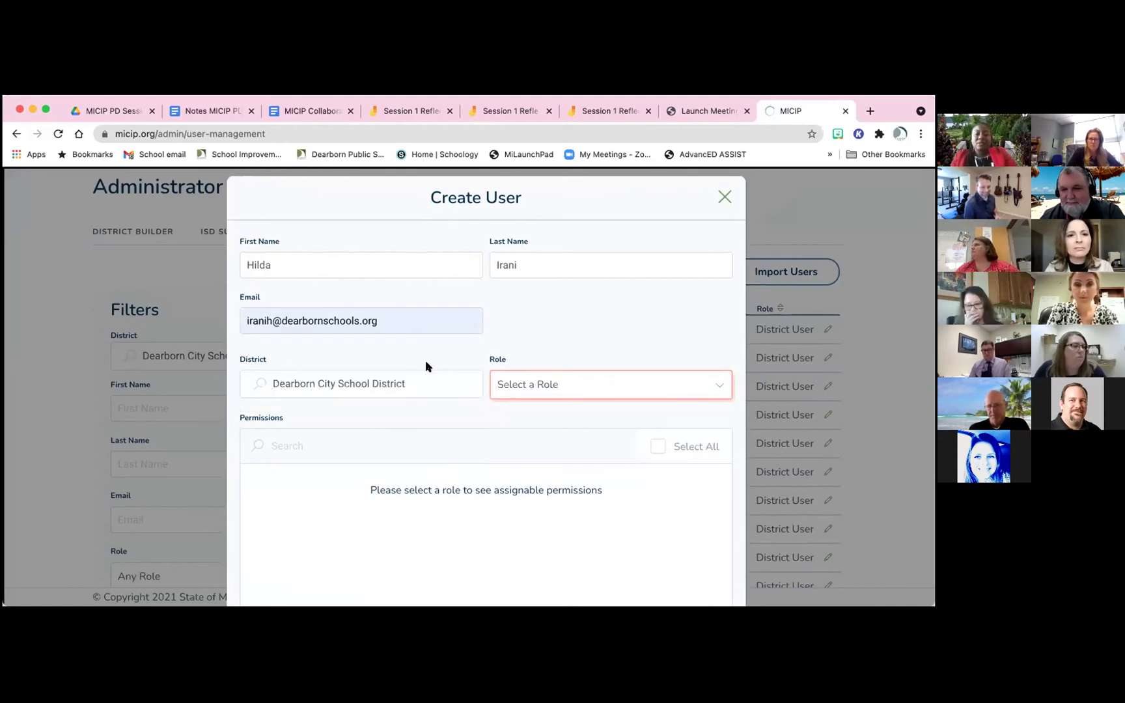
click(564, 385)
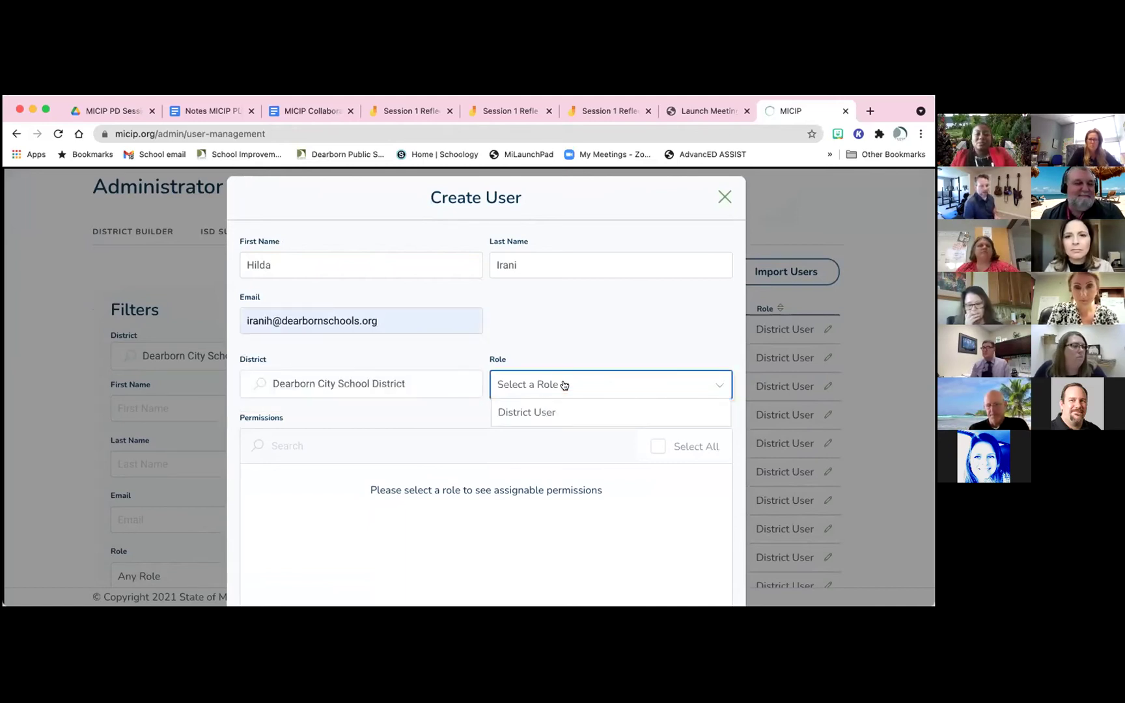
Assign the District User role and review the permissions, where only View District Portfolio is checked
click(543, 414)
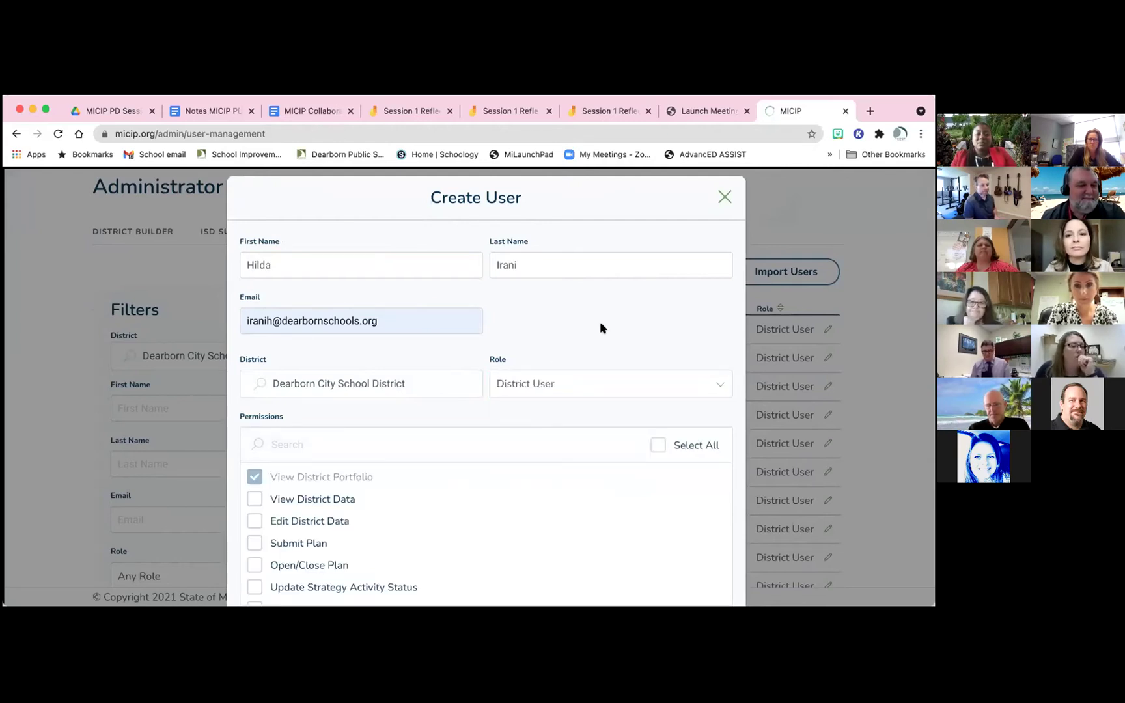
scroll(601, 326, down, 1)
scroll(602, 326, down, 1)
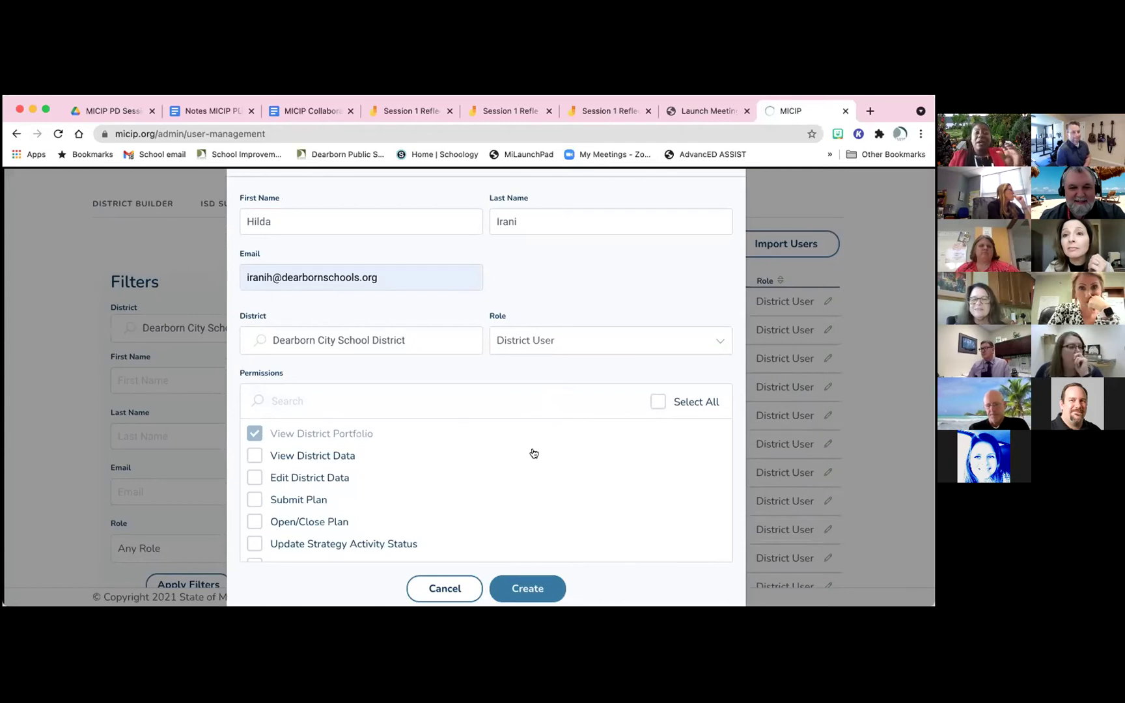
scroll(534, 454, down, 2)
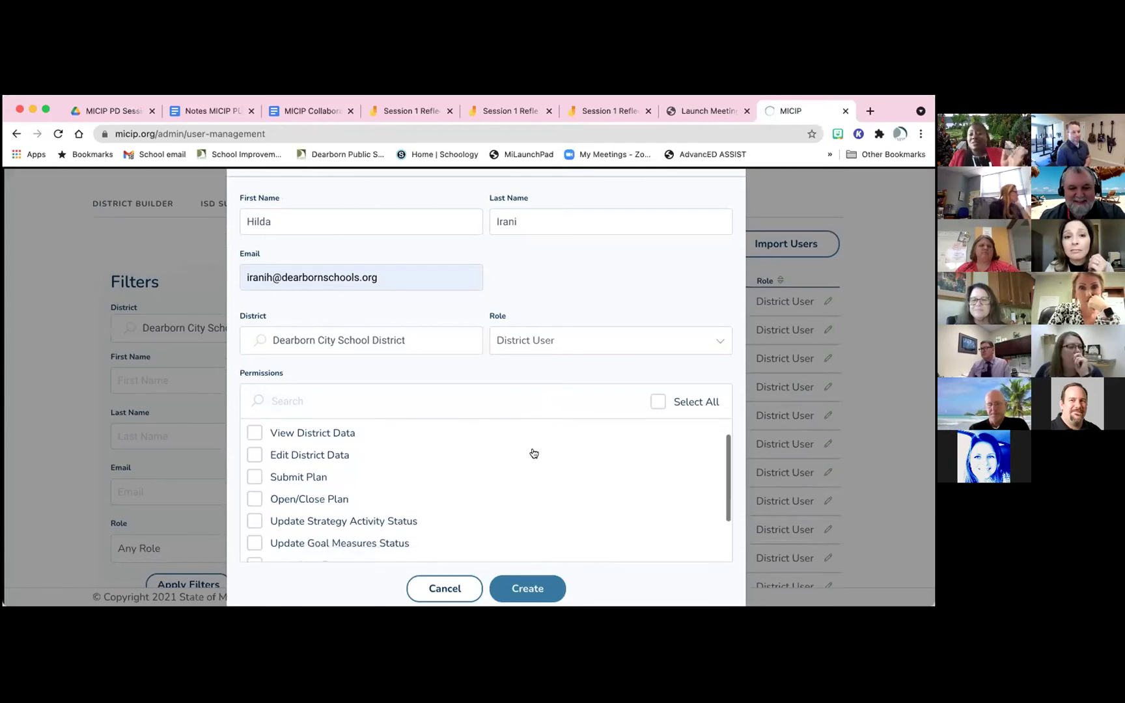
scroll(534, 454, down, 3)
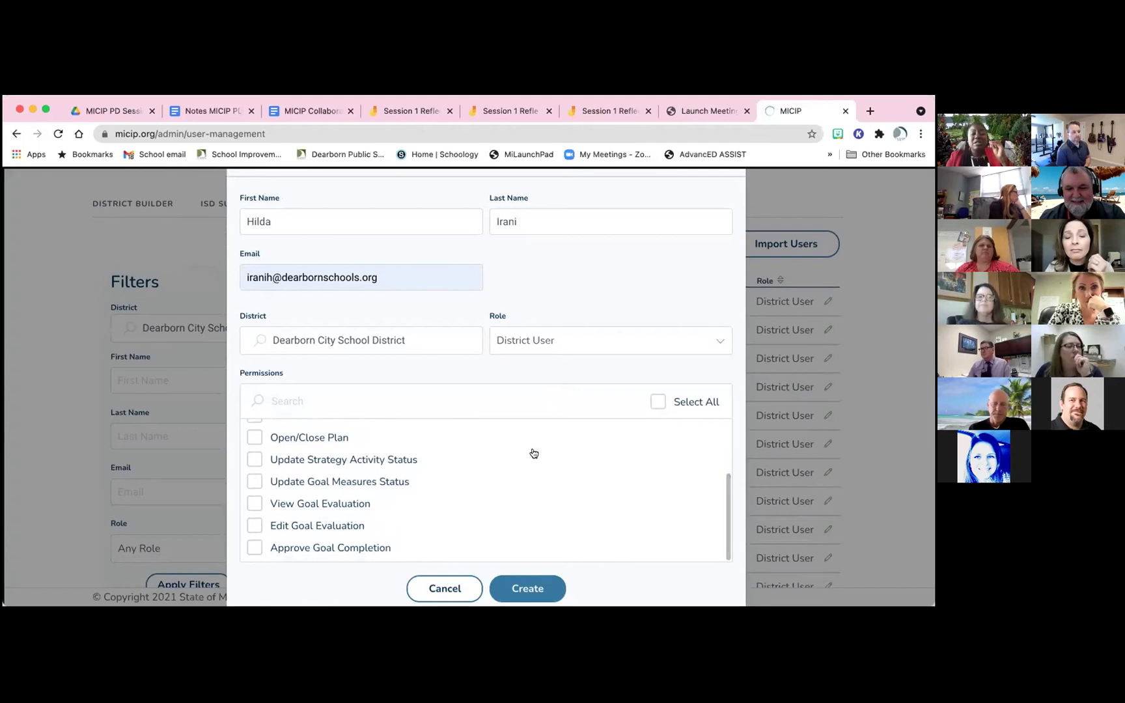
scroll(534, 454, up, 5)
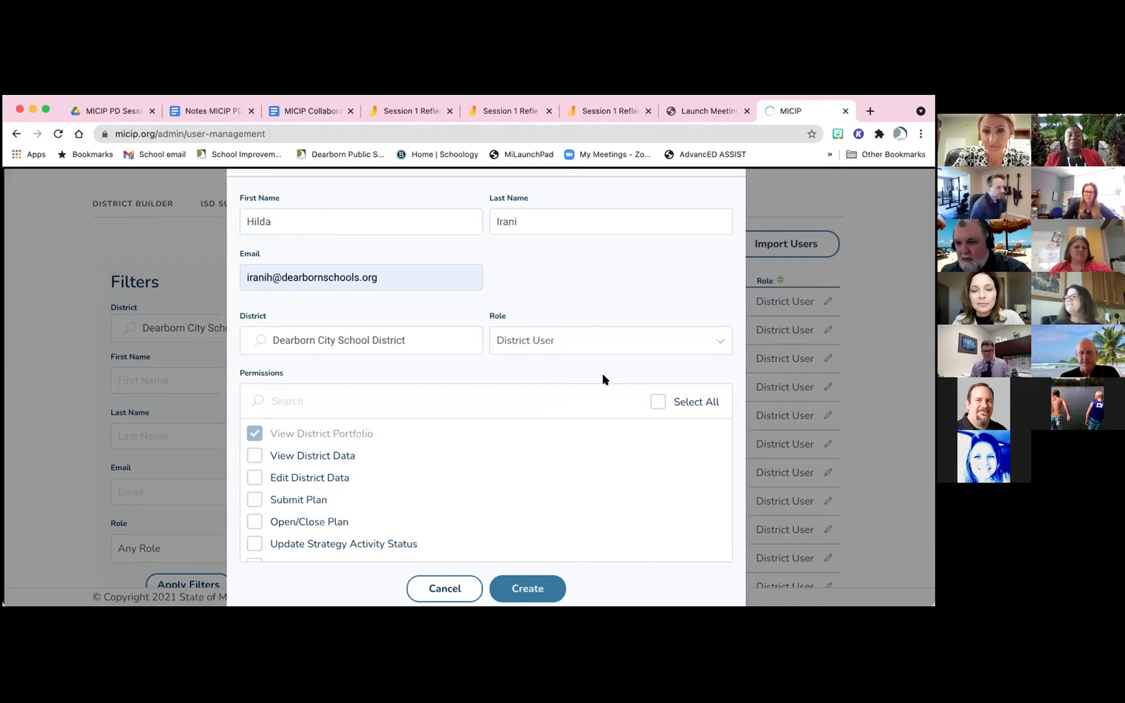
scroll(603, 380, up, 1)
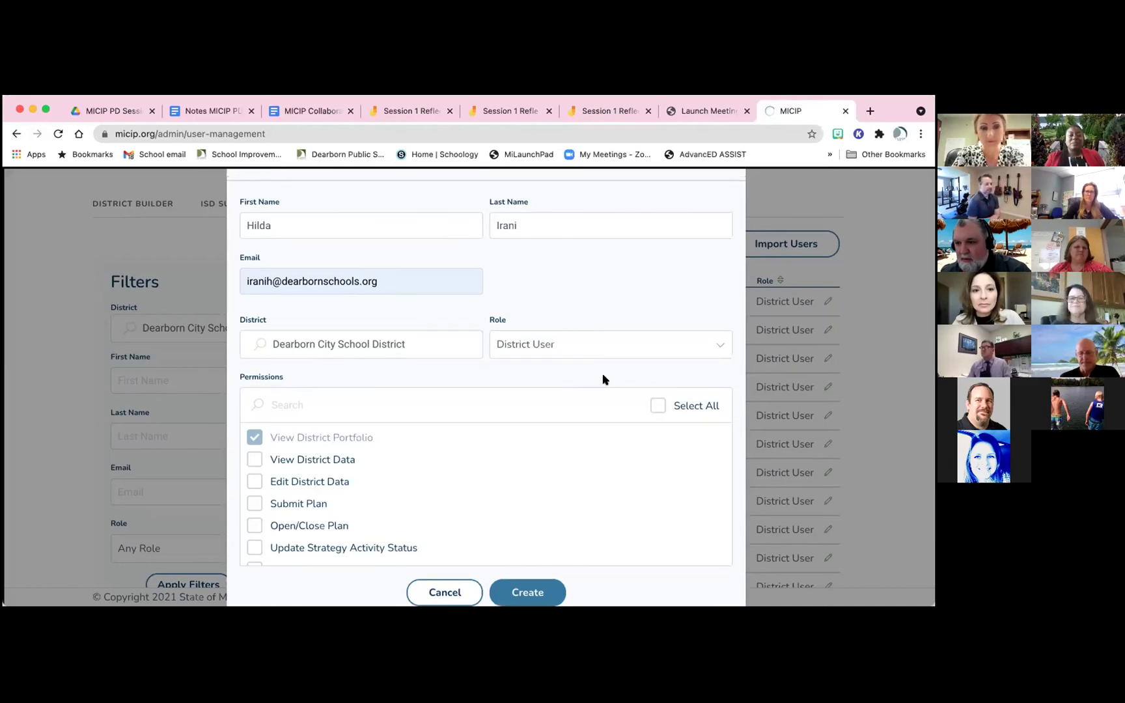
scroll(603, 380, down, 1)
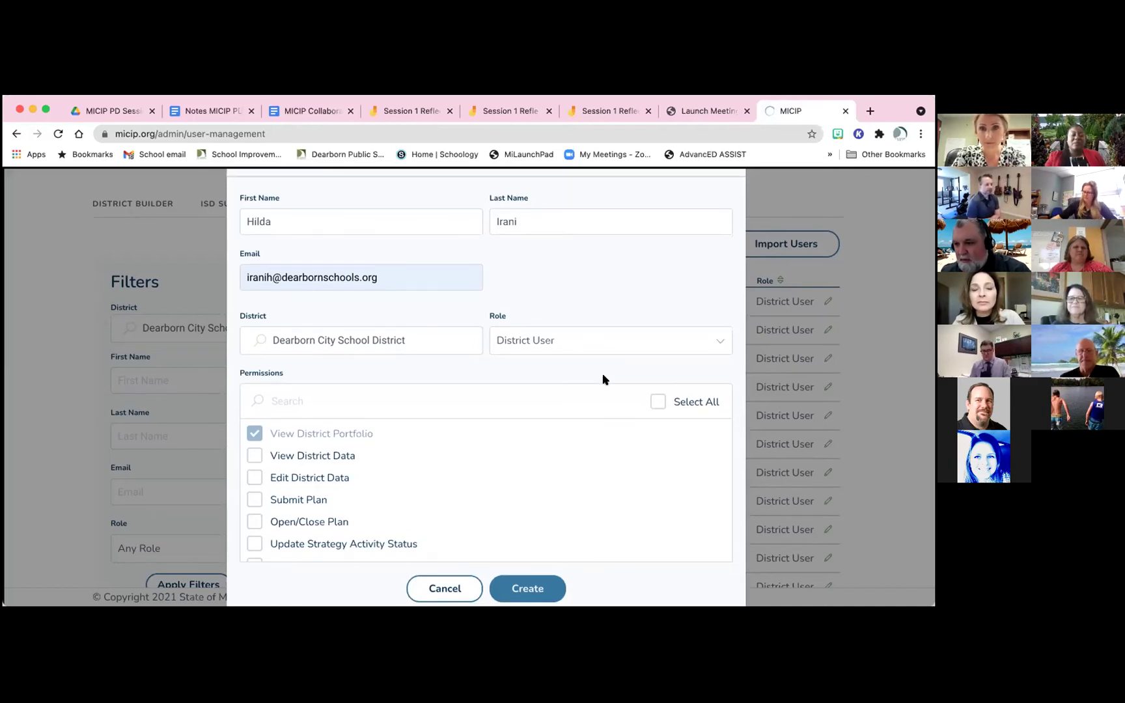
scroll(603, 379, down, 2)
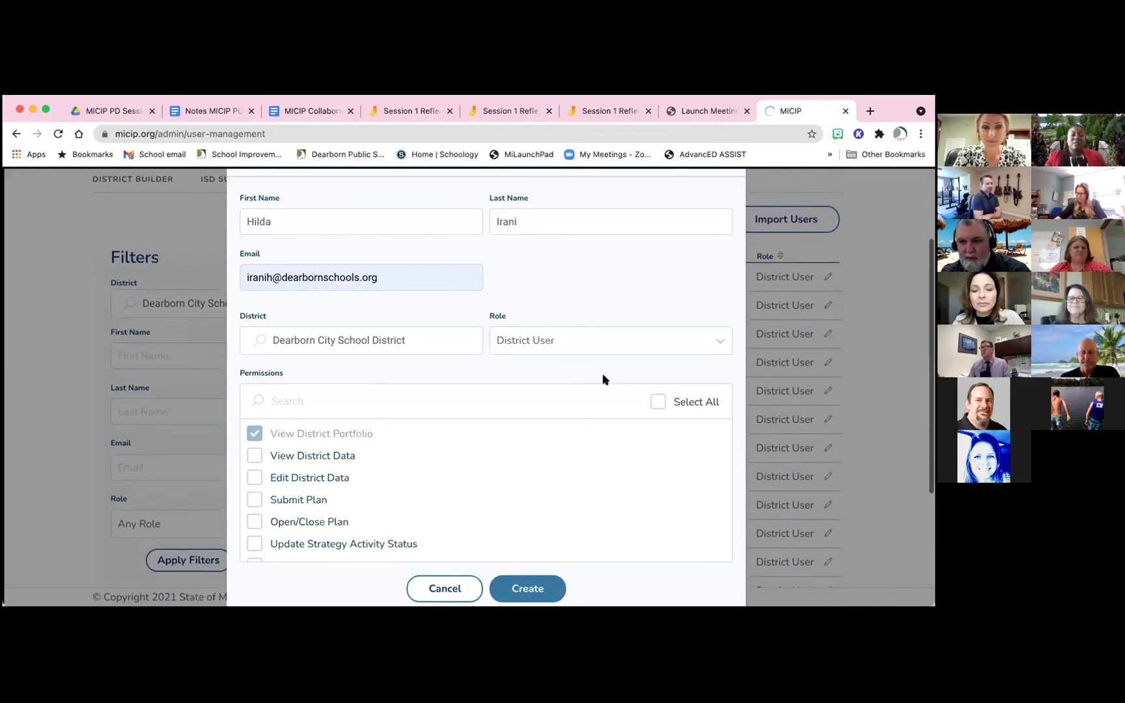
scroll(557, 443, down, 1)
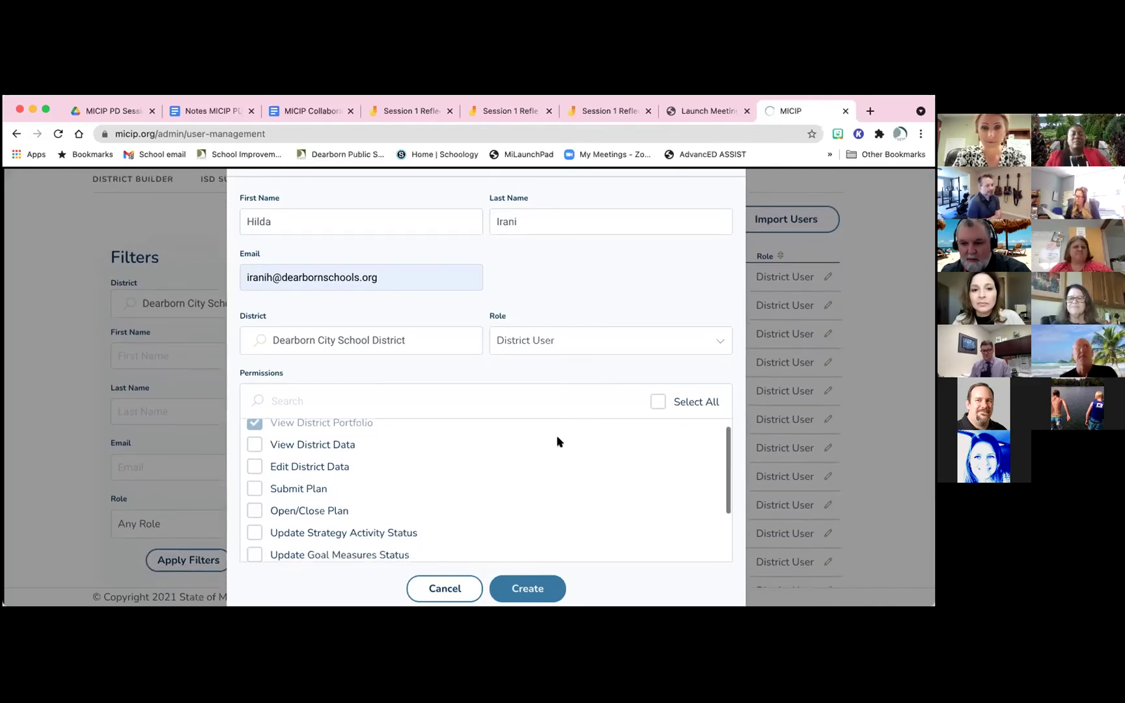
scroll(557, 442, down, 2)
scroll(557, 442, up, 2)
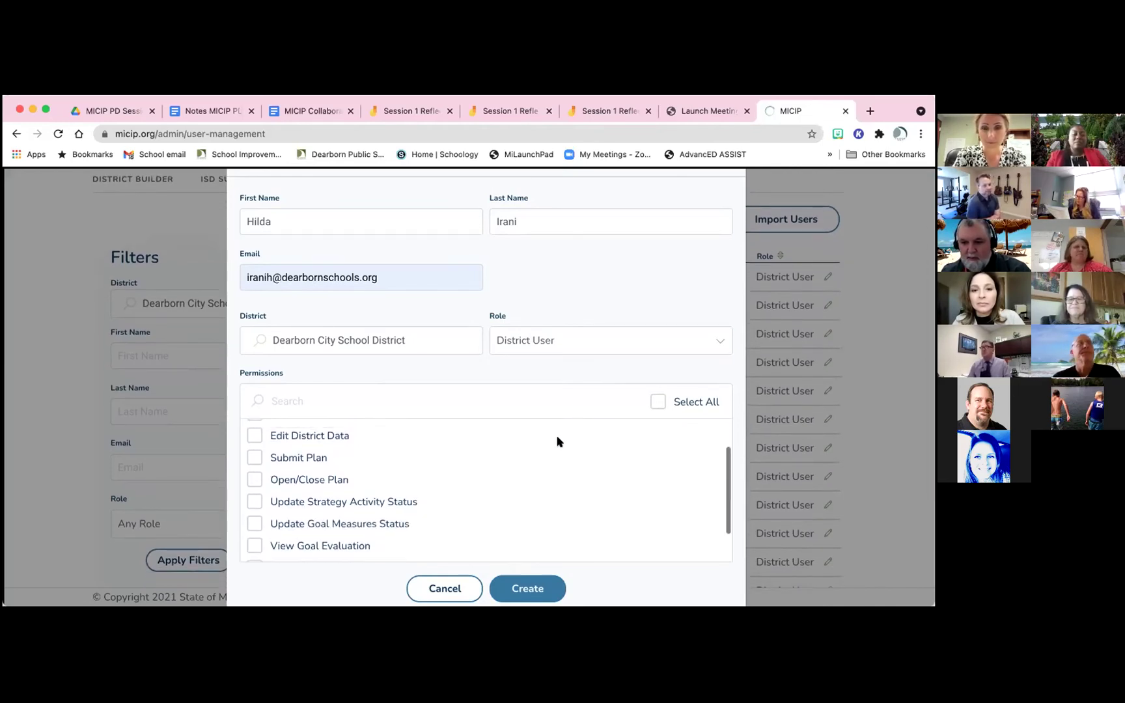
scroll(557, 442, up, 1)
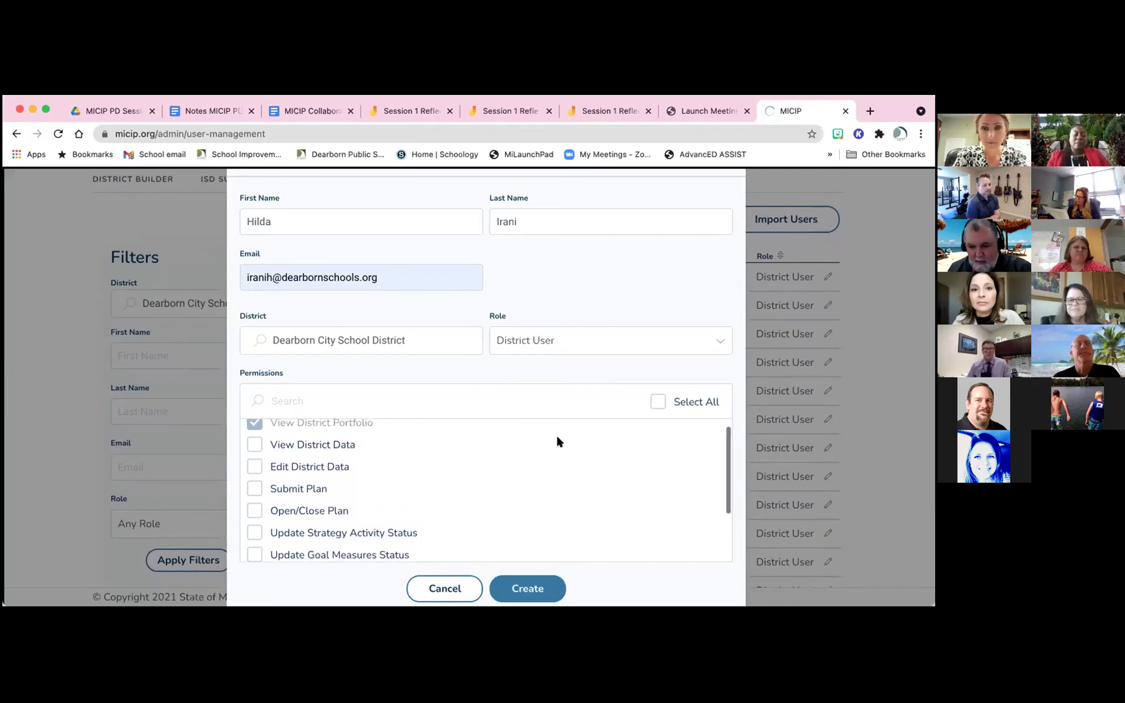
scroll(557, 442, down, 1)
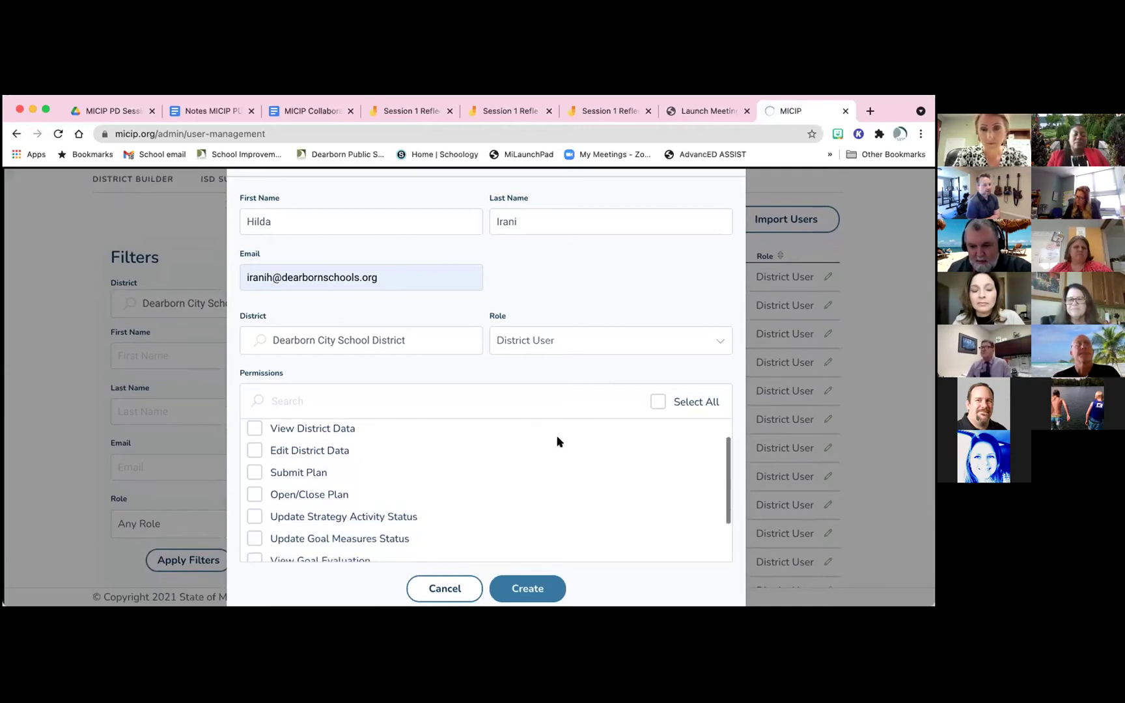
scroll(558, 442, up, 1)
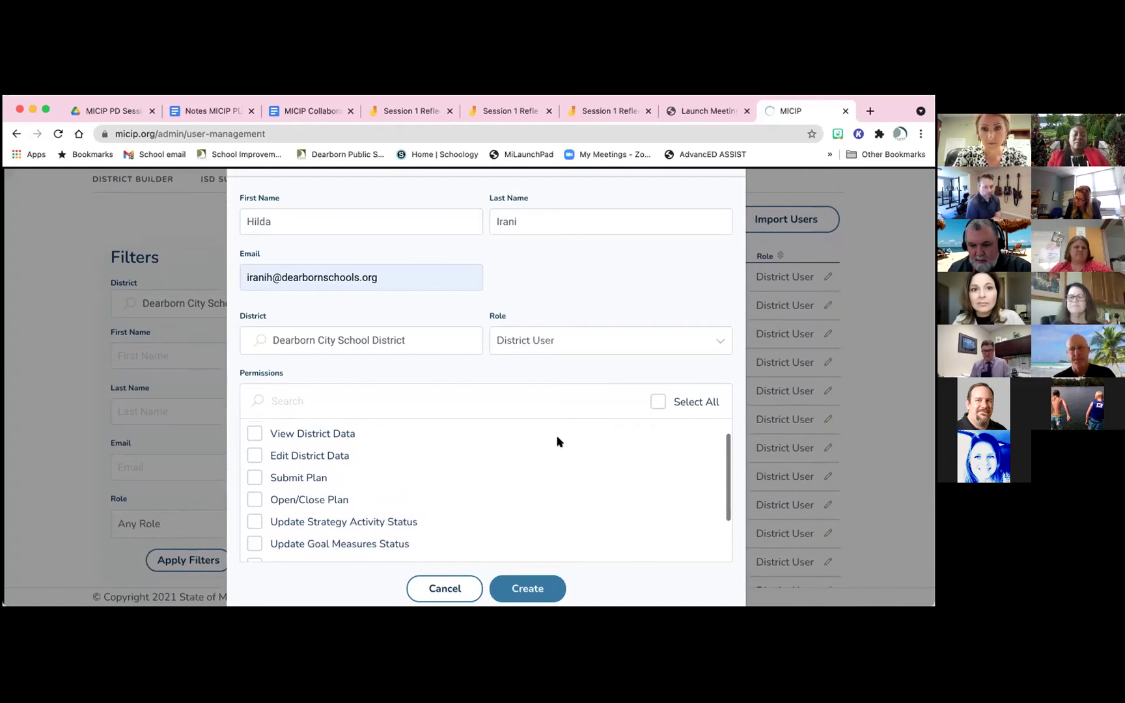
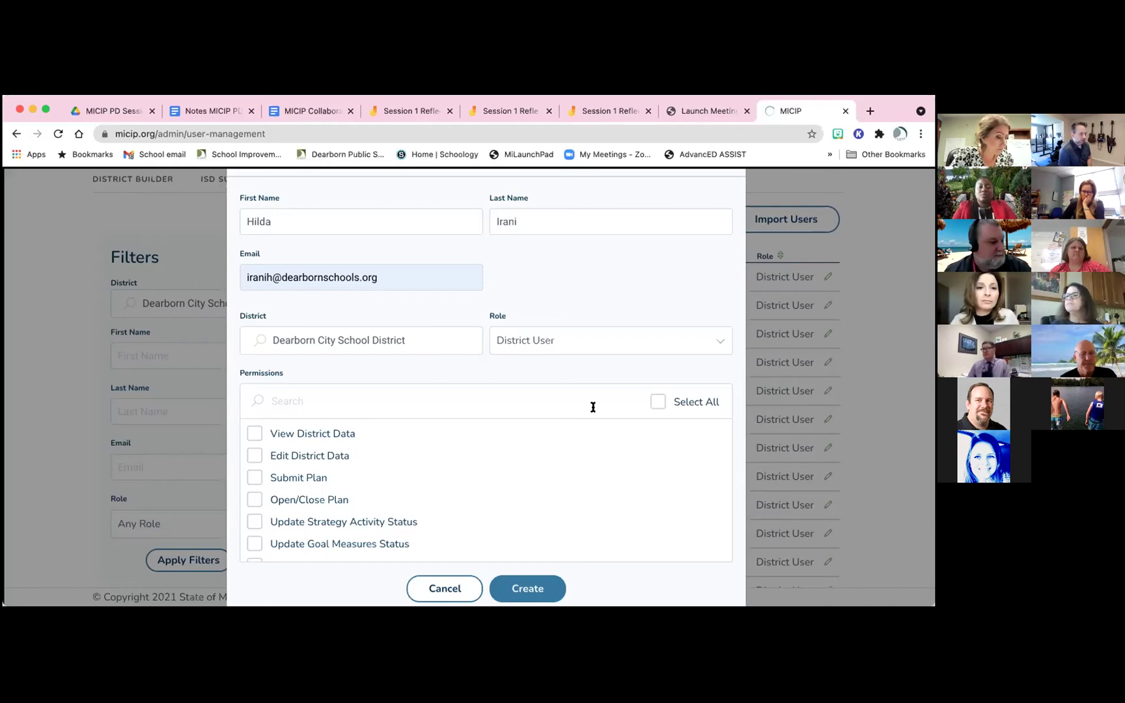
Scroll through the Create User form to review the role and permission options
scroll(495, 439, down, 2)
scroll(484, 445, down, 2)
scroll(485, 447, down, 1)
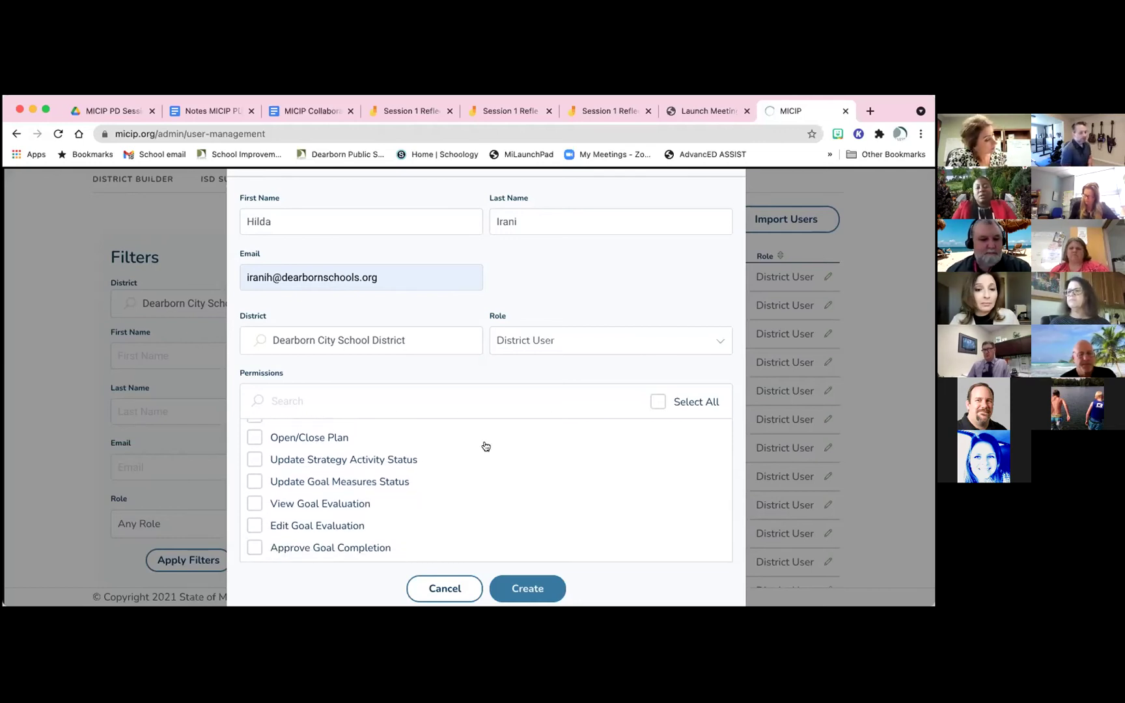
scroll(485, 446, up, 5)
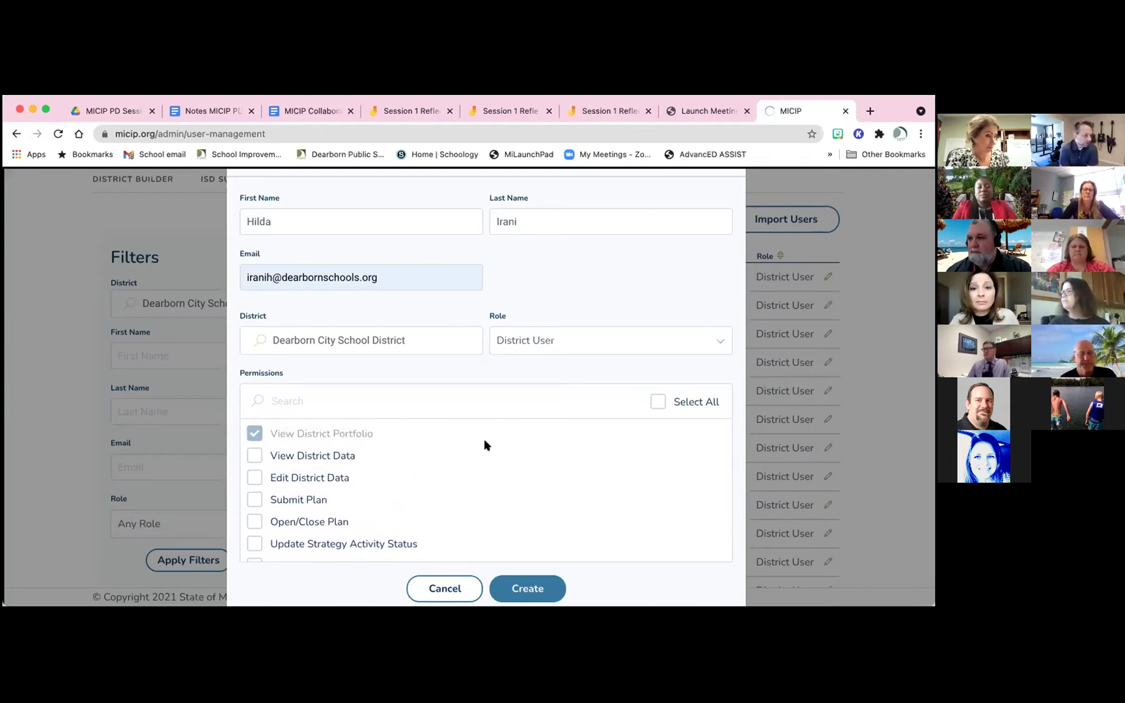
scroll(484, 445, down, 1)
scroll(484, 445, up, 1)
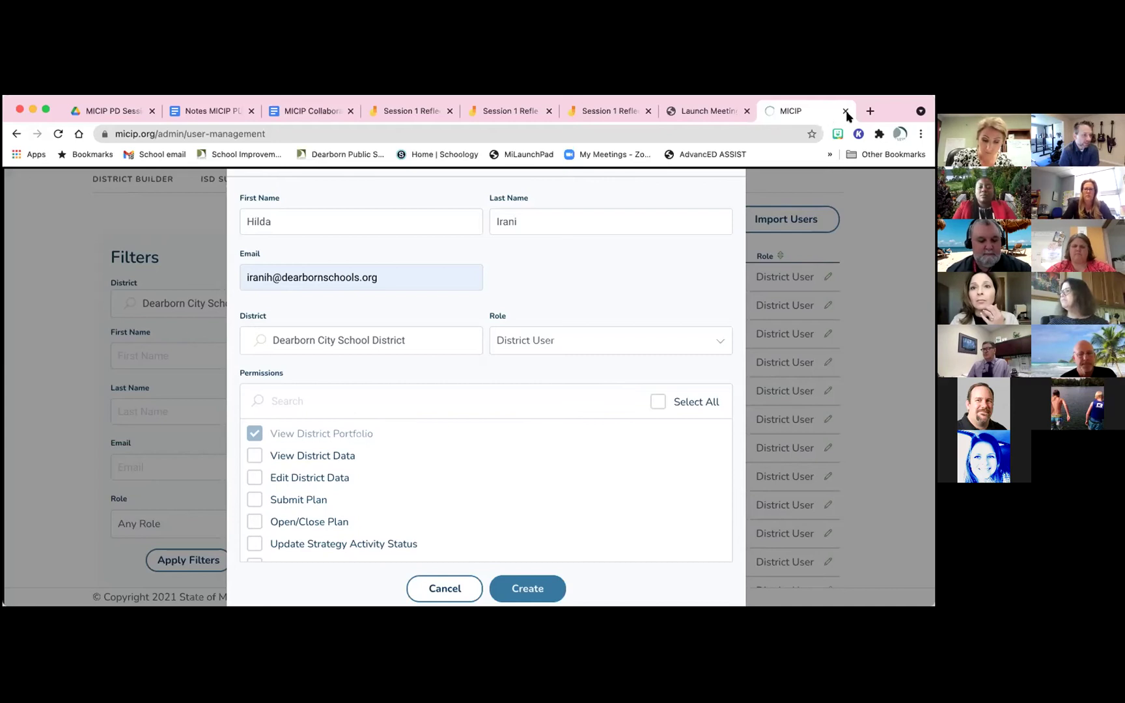
scroll(682, 293, up, 1)
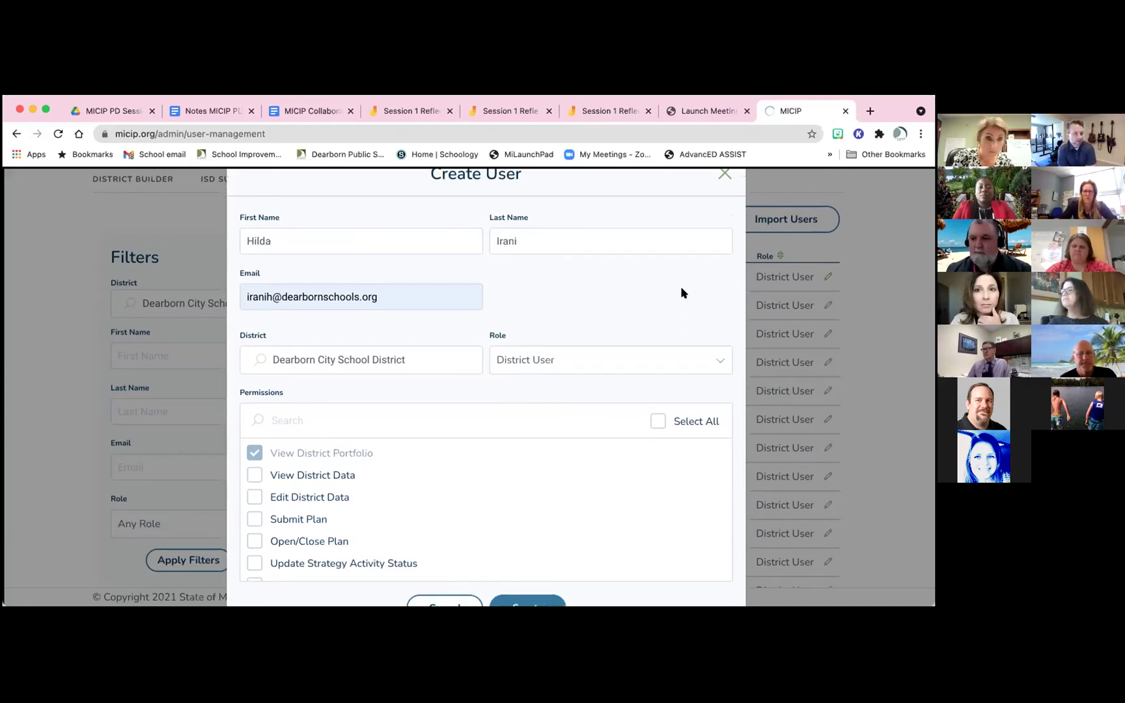
scroll(683, 293, down, 1)
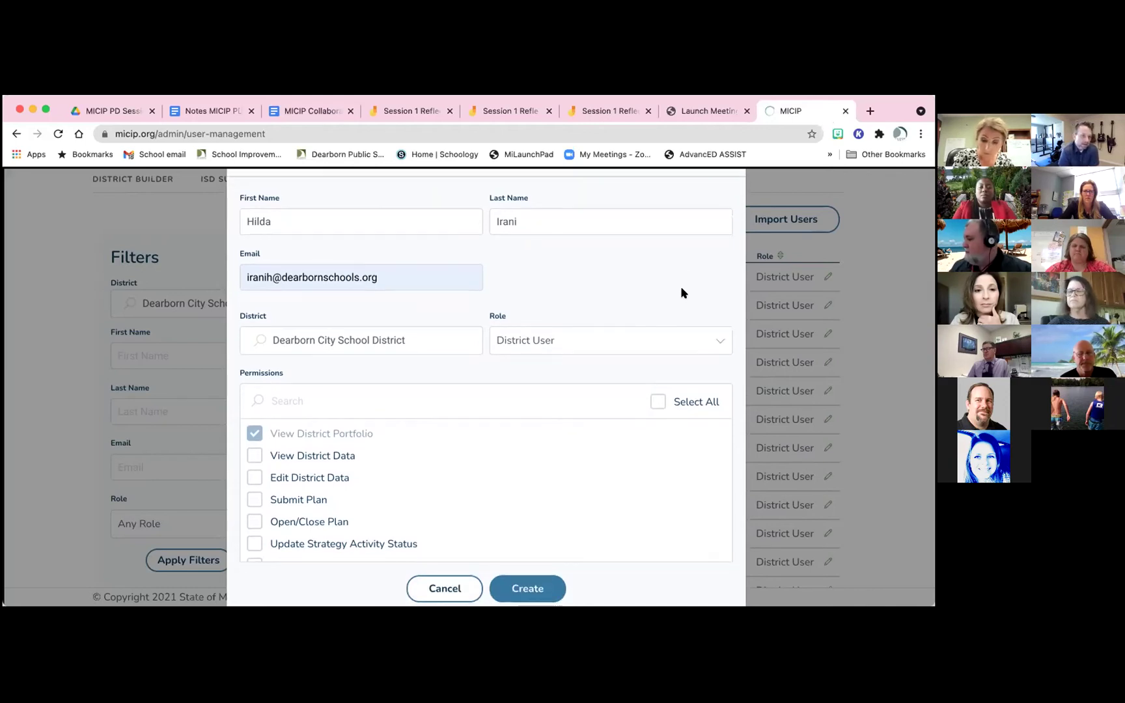
scroll(519, 393, down, 1)
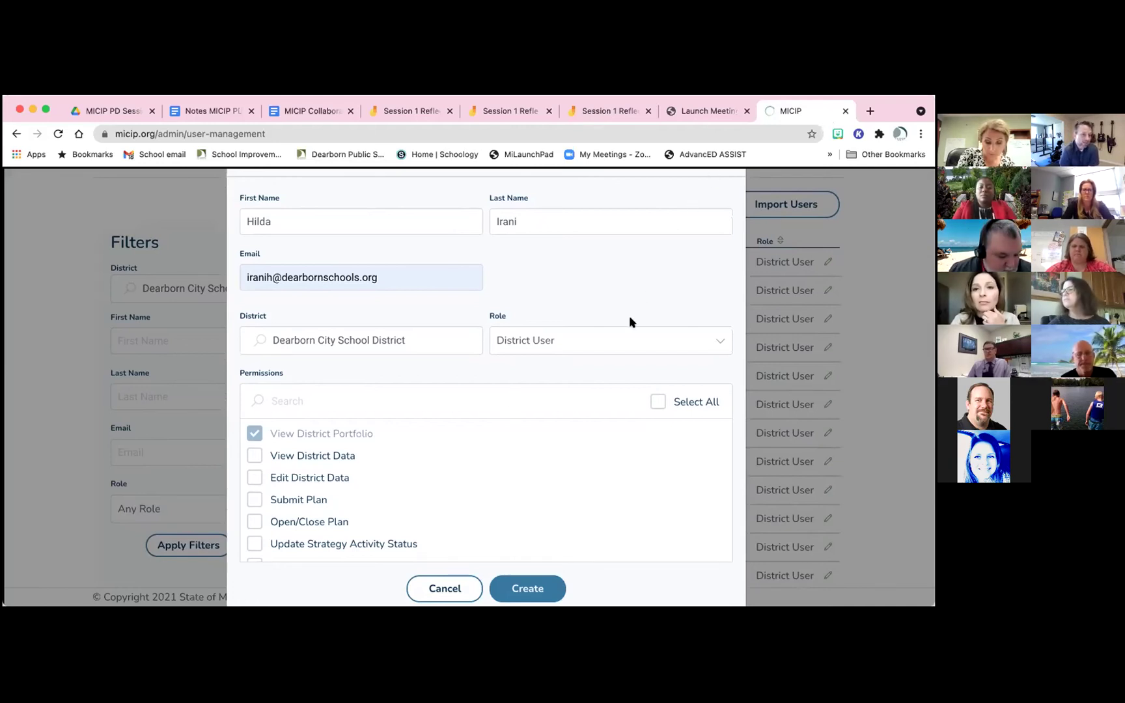
scroll(626, 307, up, 2)
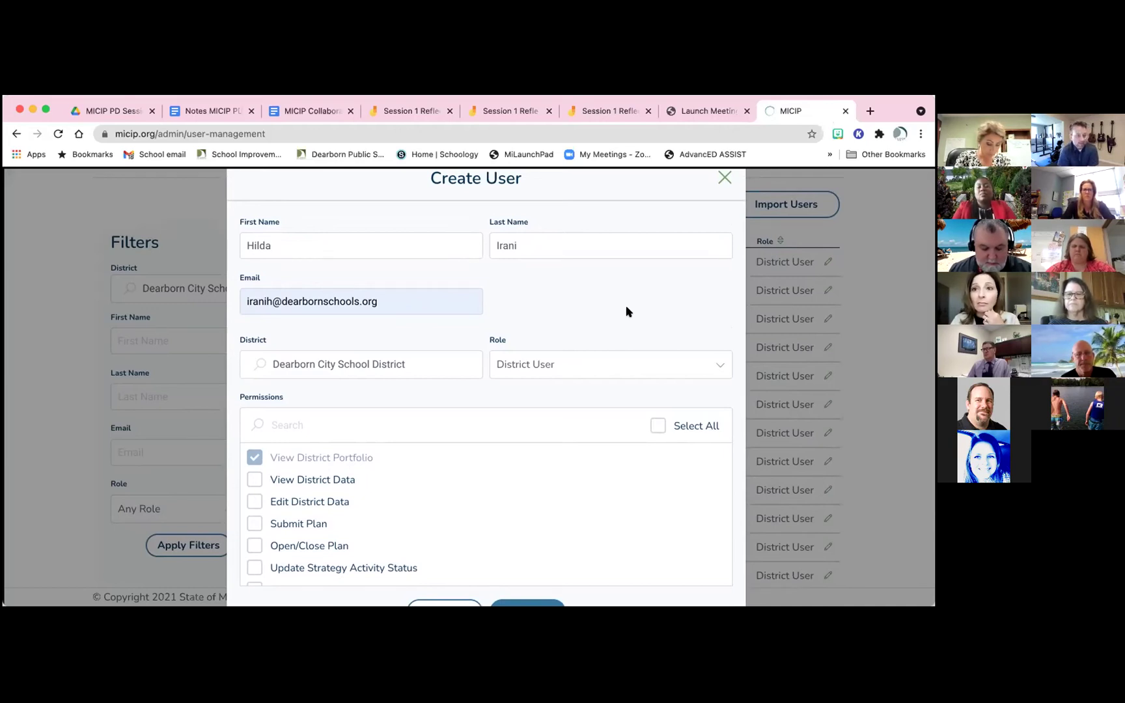
scroll(626, 308, down, 1)
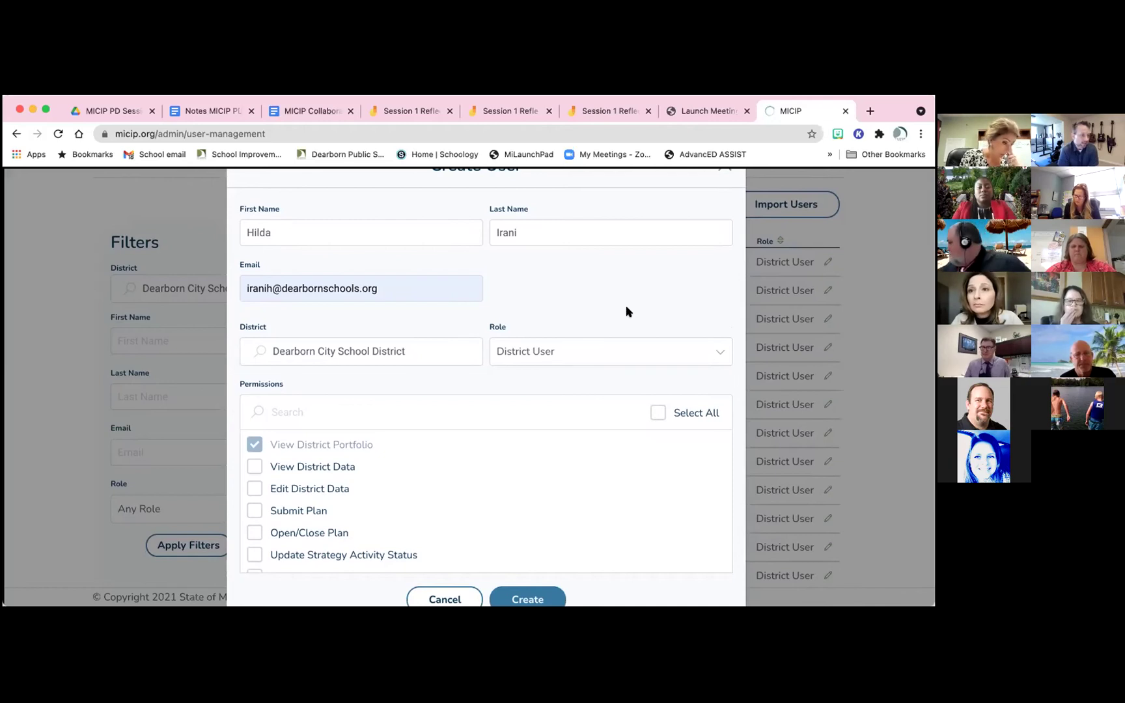
scroll(625, 311, up, 1)
scroll(627, 307, up, 1)
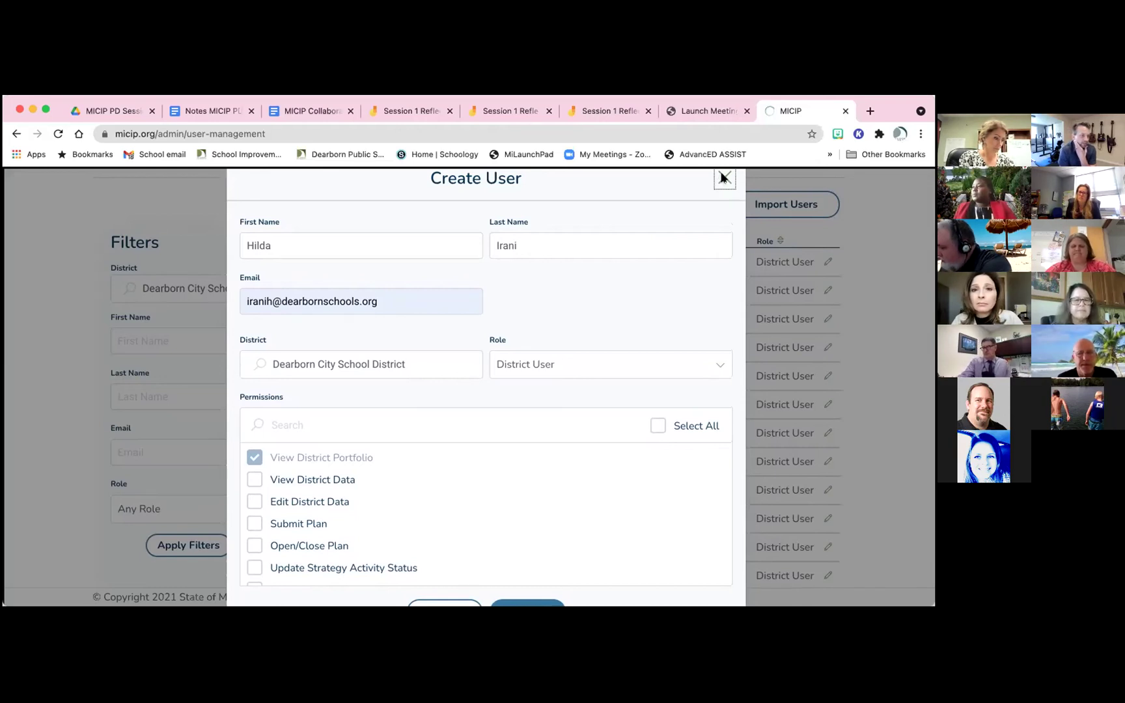
Close the Create User form without creating the user, returning to the dashboard
click(725, 178)
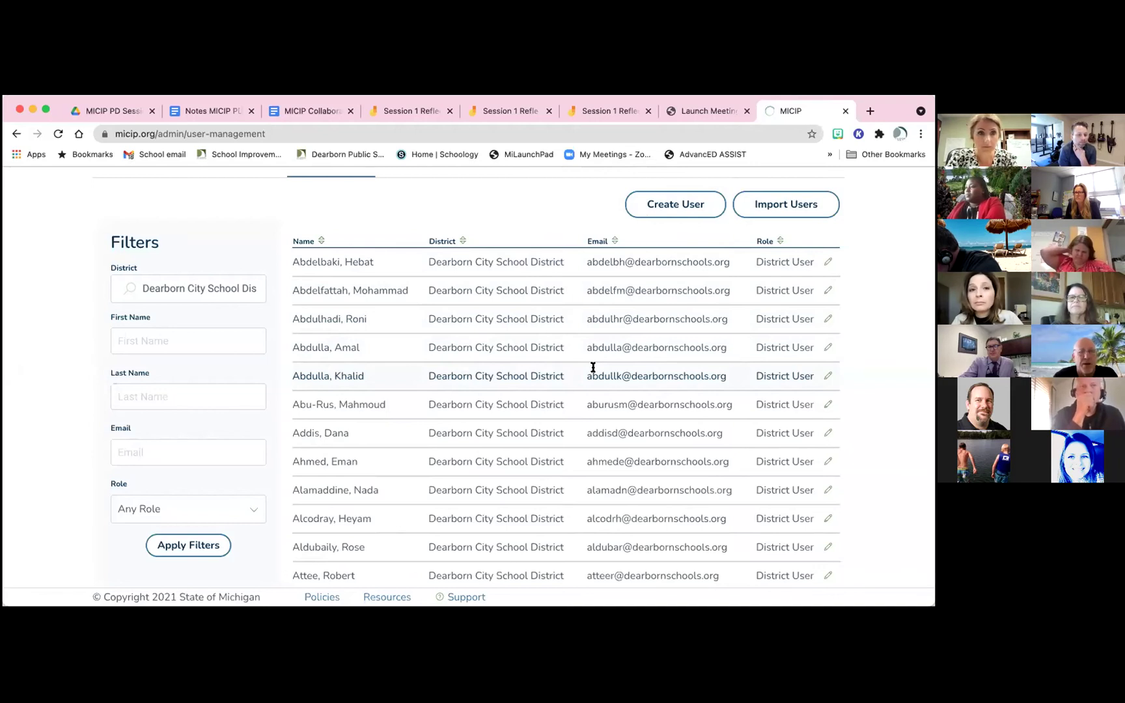
scroll(593, 367, up, 1)
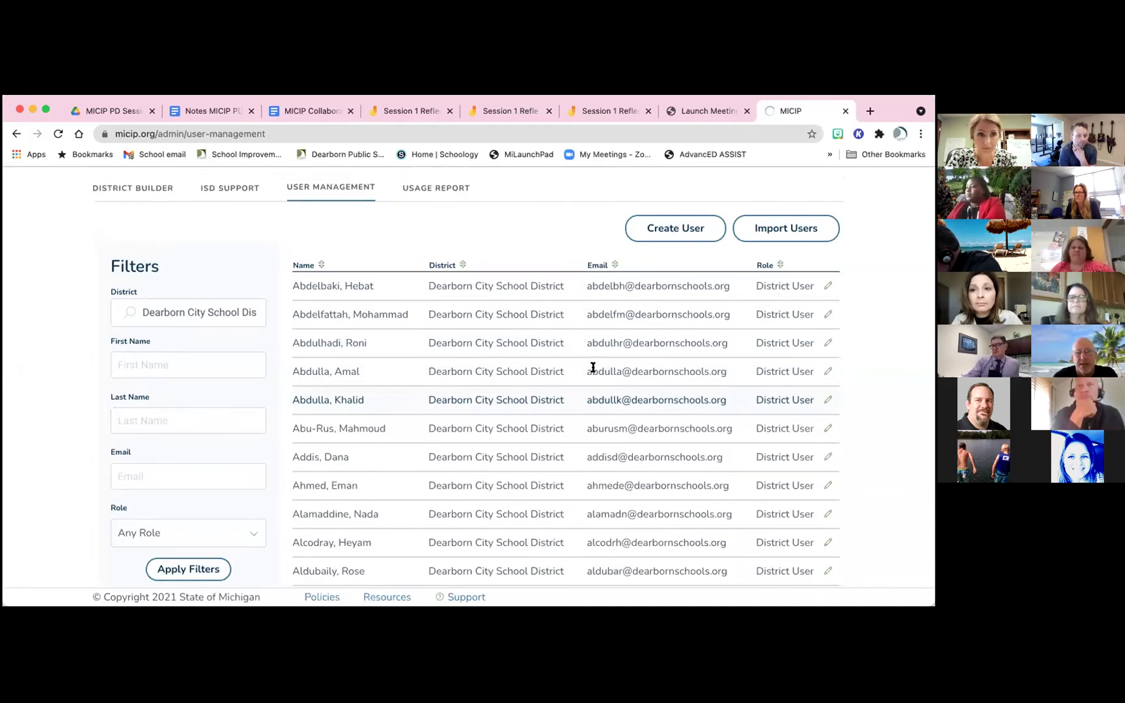
scroll(593, 368, up, 1)
scroll(592, 367, up, 1)
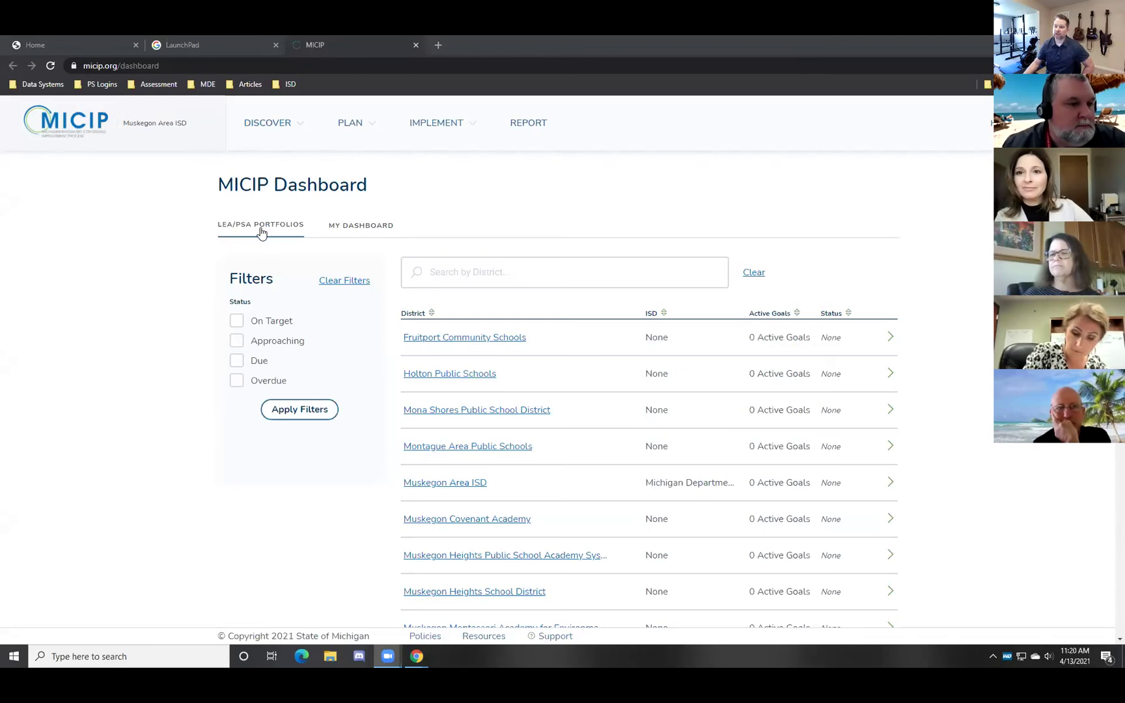
scroll(948, 326, down, 6)
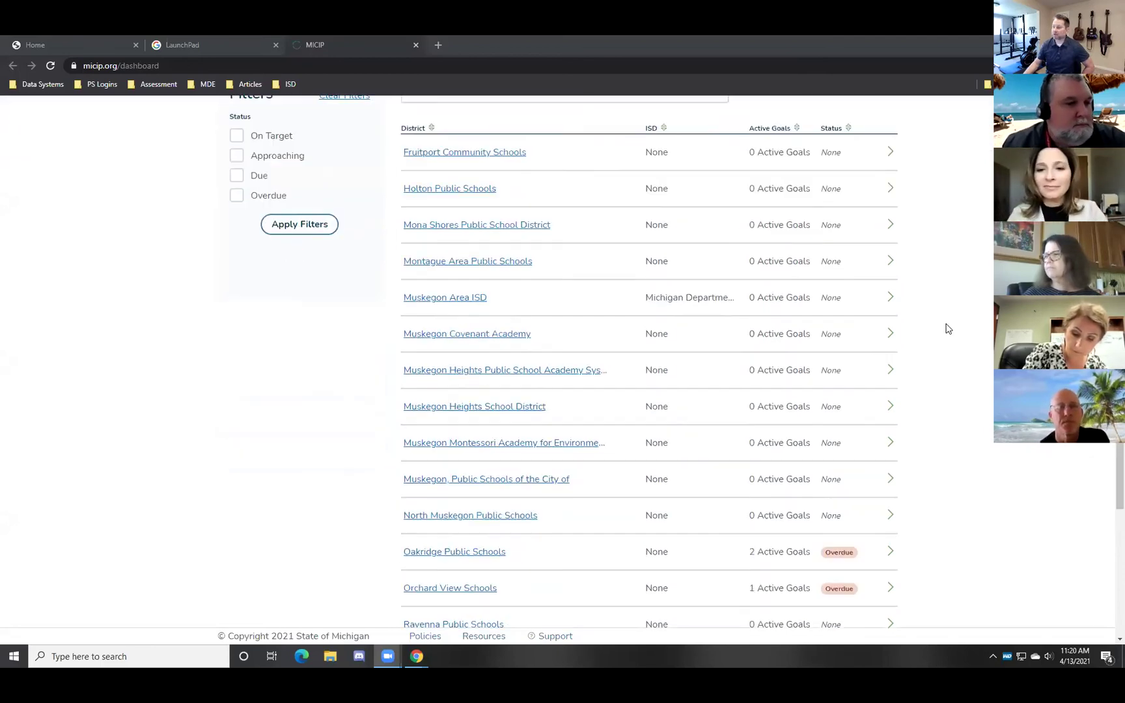
scroll(948, 326, up, 6)
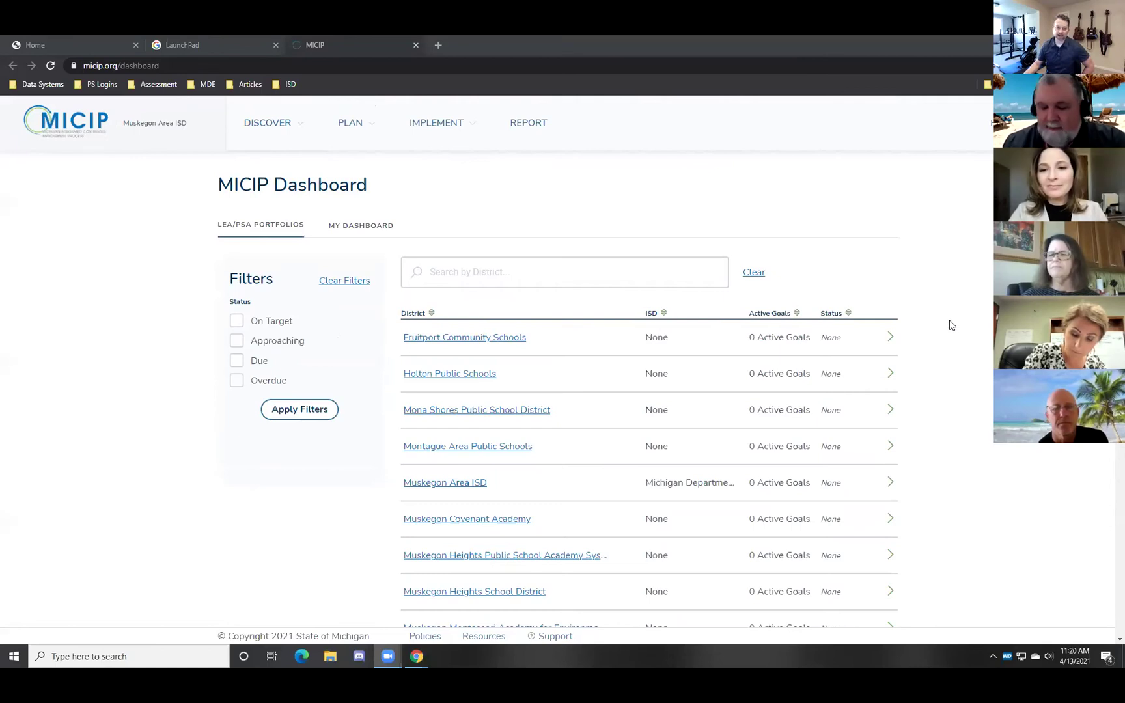
scroll(951, 329, down, 6)
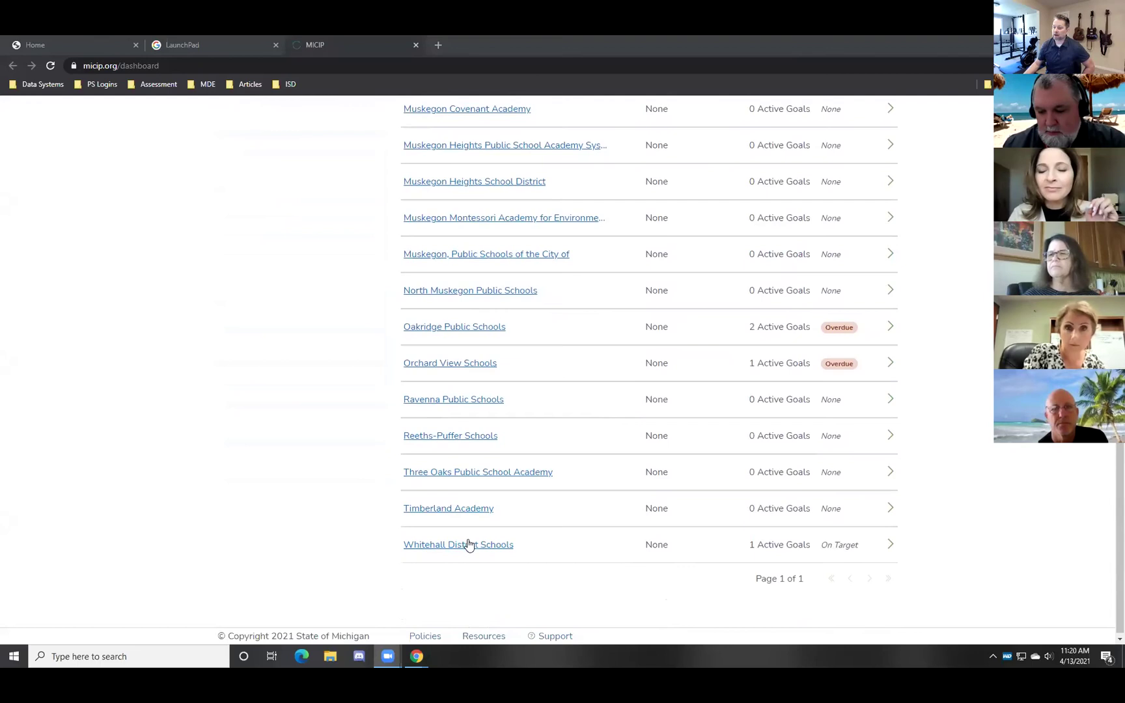
scroll(369, 462, up, 6)
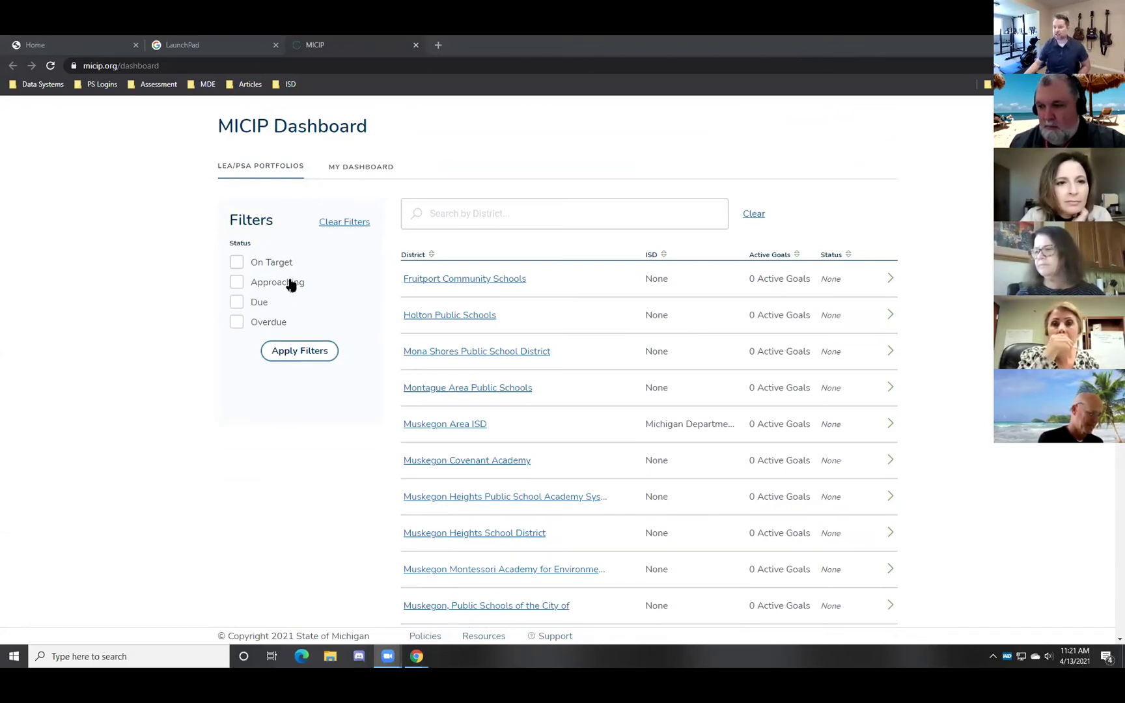
scroll(928, 338, down, 4)
scroll(928, 338, up, 5)
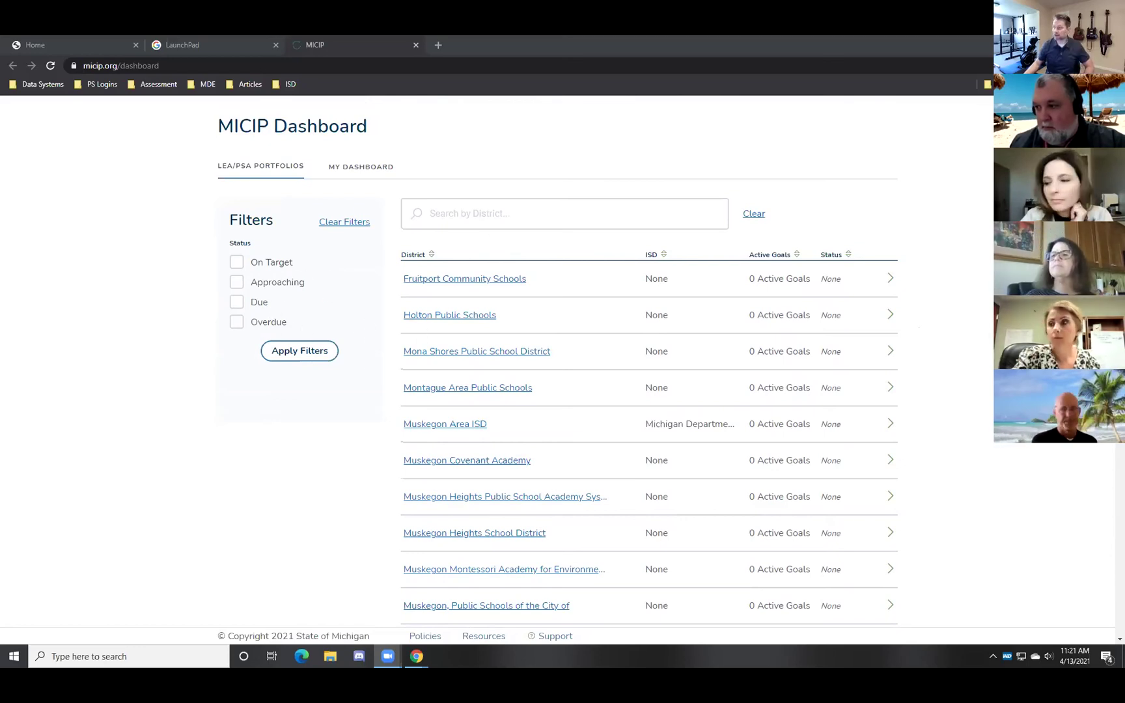
scroll(976, 336, down, 6)
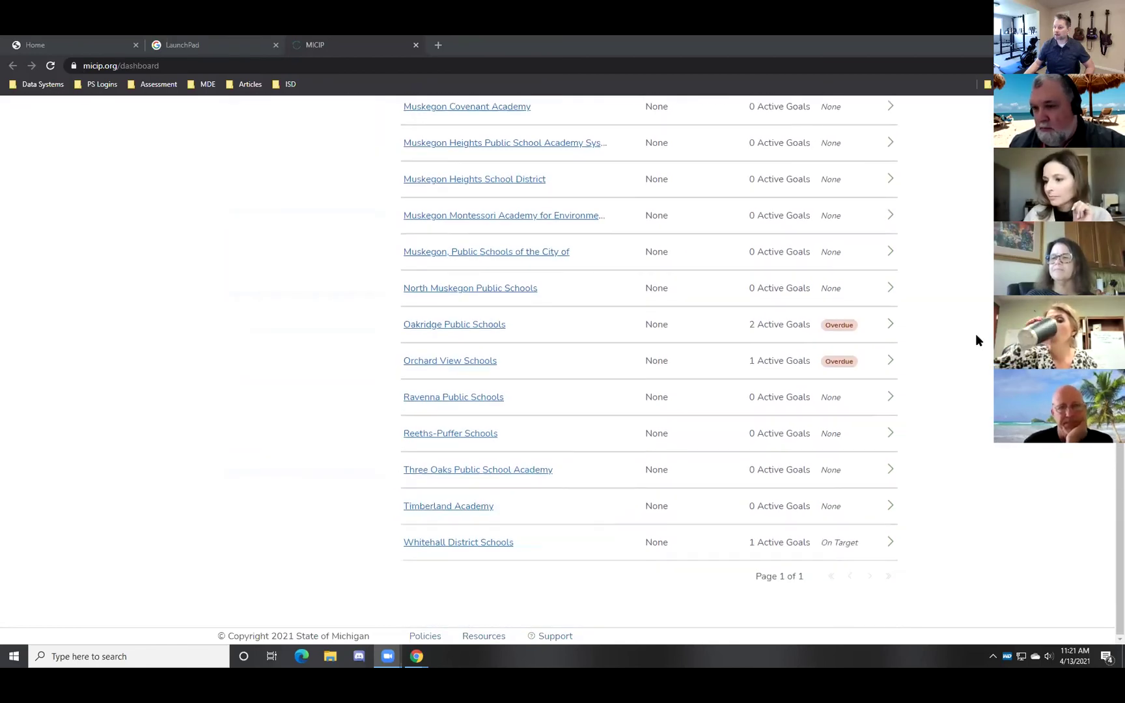
scroll(976, 336, up, 2)
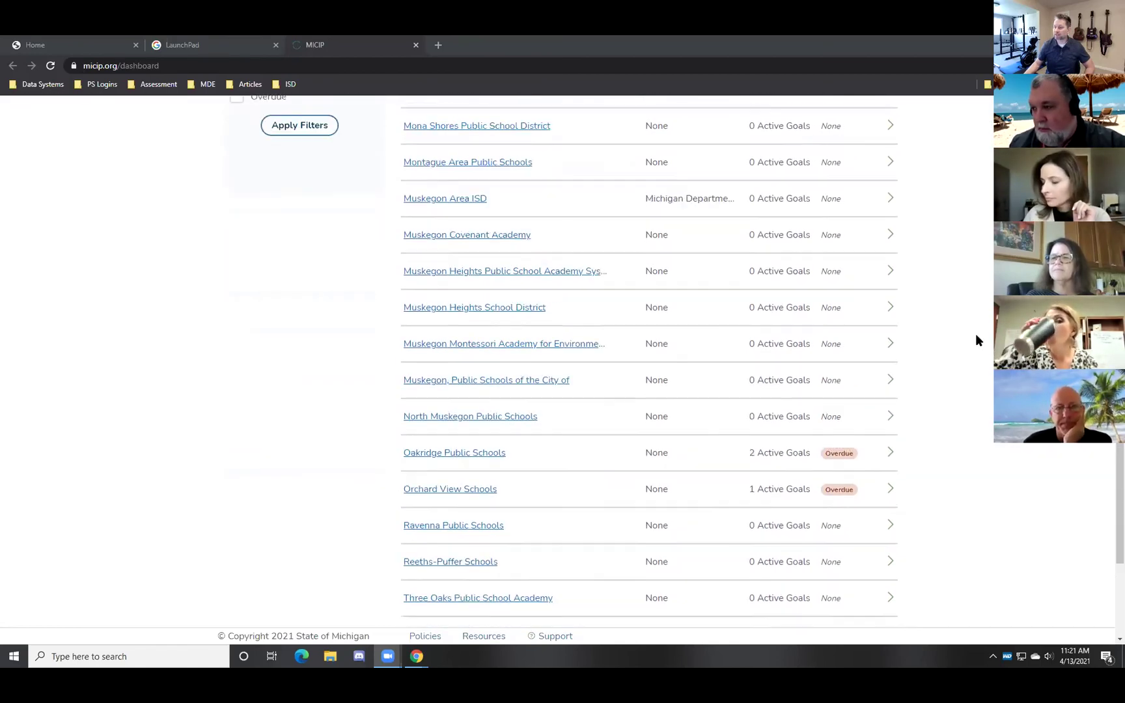
scroll(976, 339, up, 5)
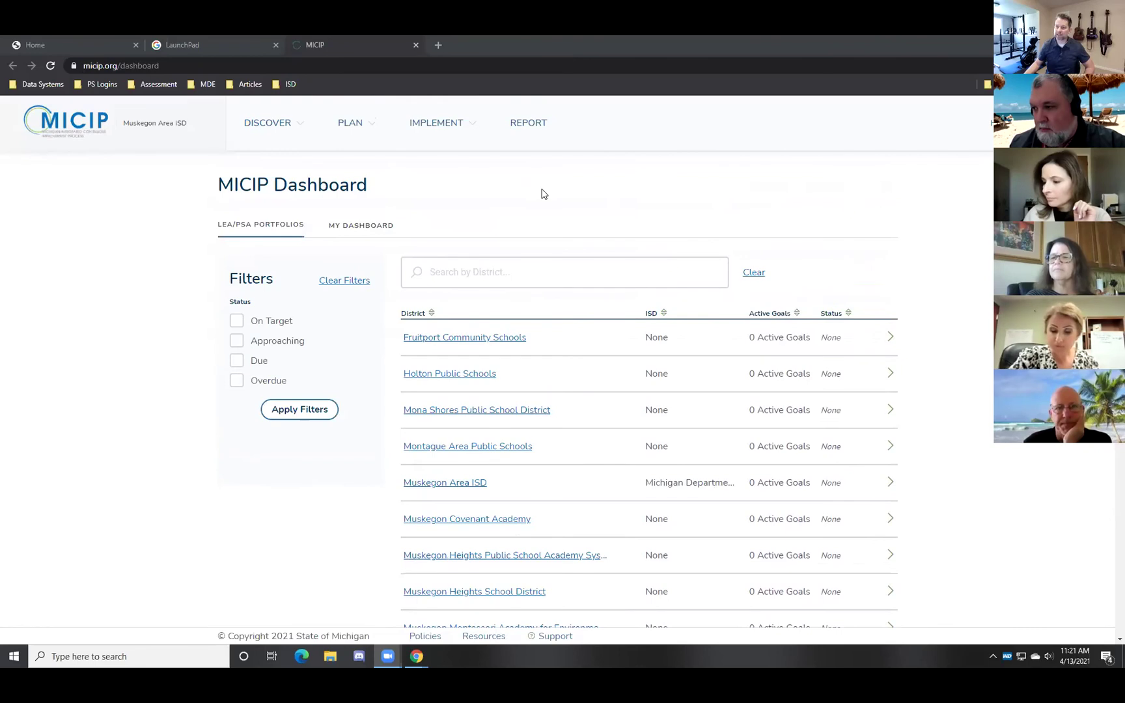
click(355, 227)
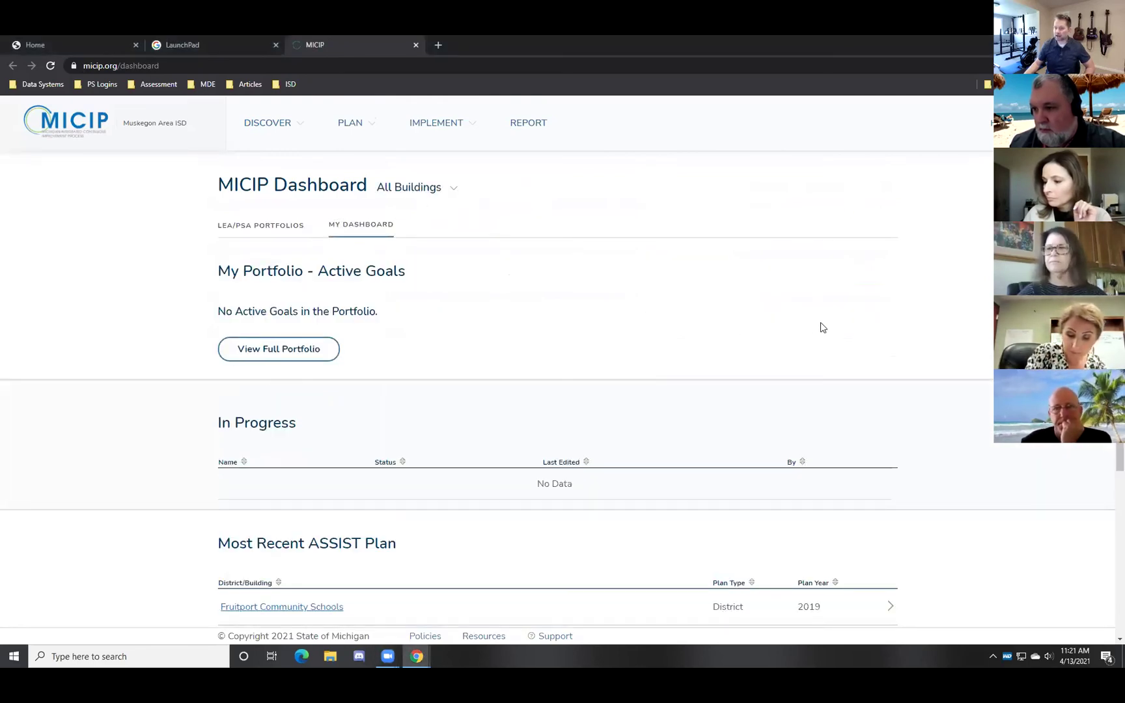
scroll(937, 316, down, 4)
scroll(943, 317, up, 4)
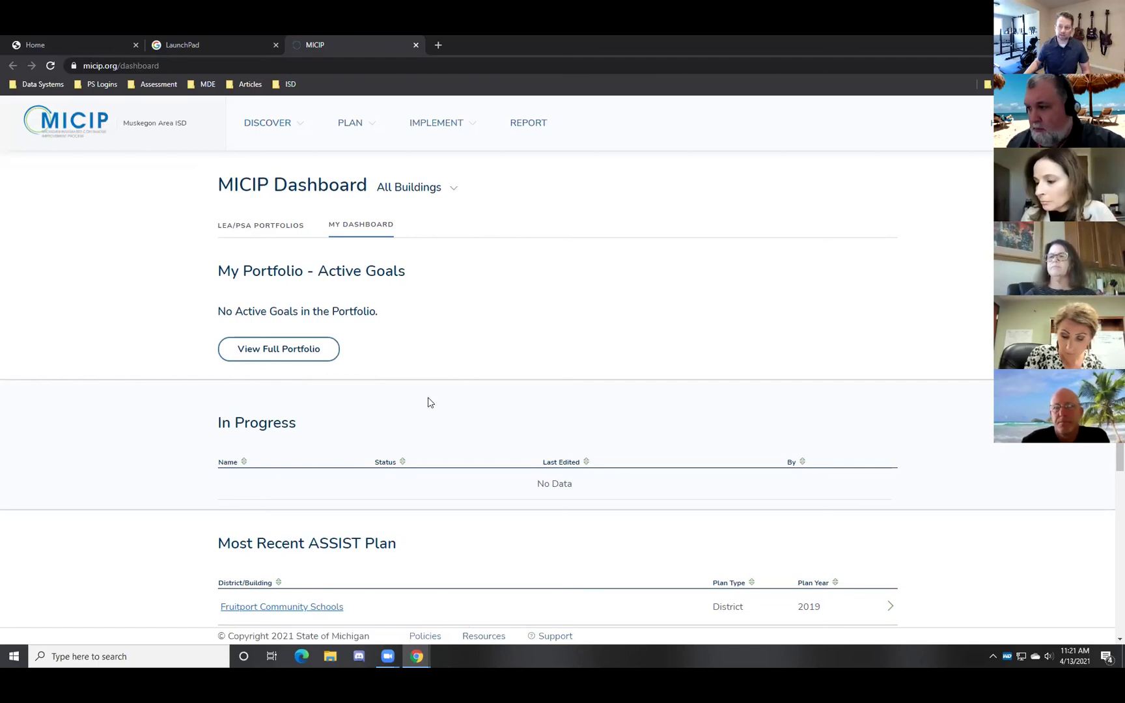
From LEA/PSA Portfolios, reach User Management and start a new Muskegon Area ISD user
click(269, 227)
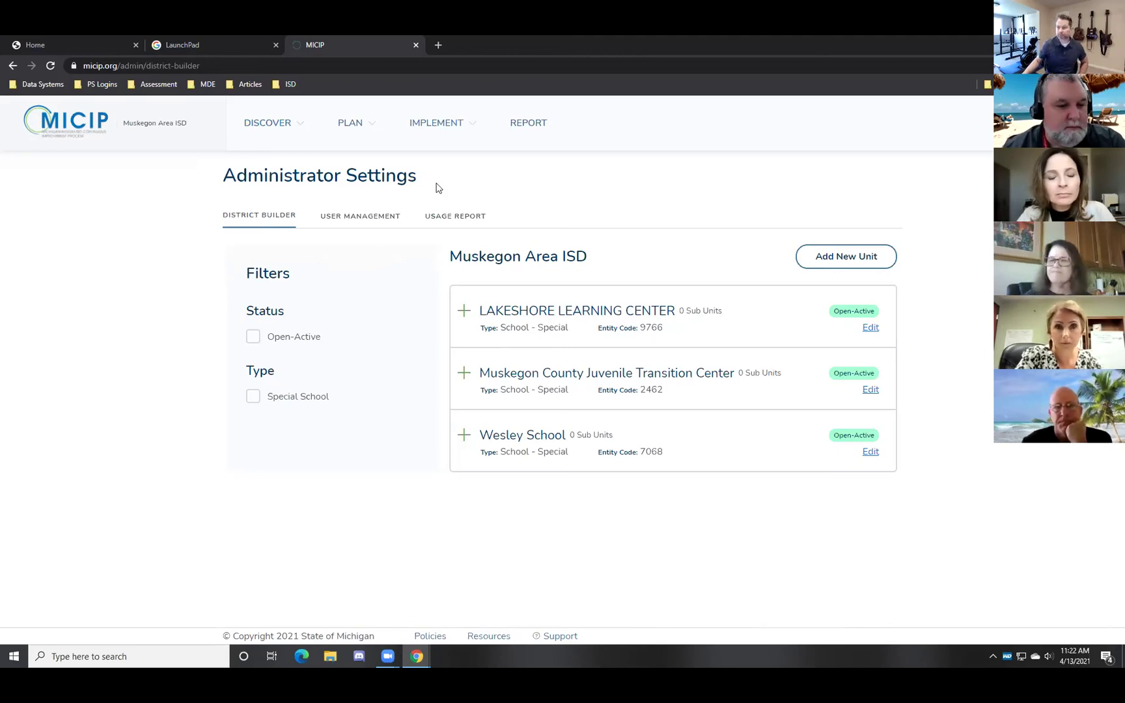
click(363, 218)
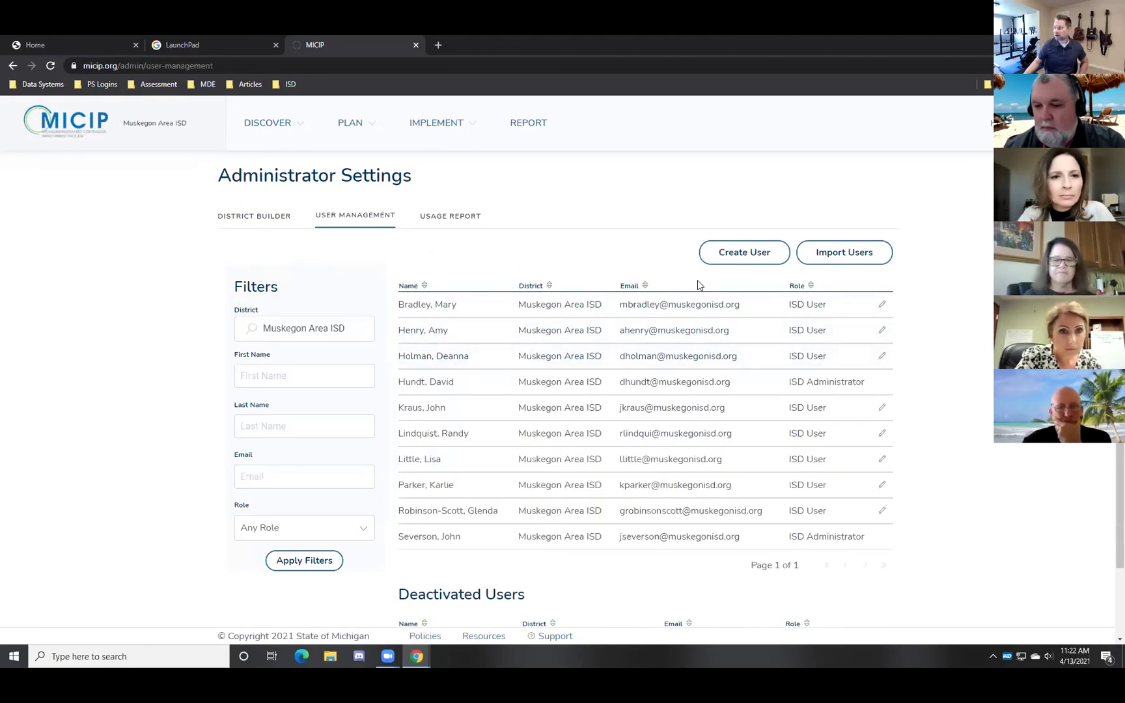
click(729, 254)
click(707, 314)
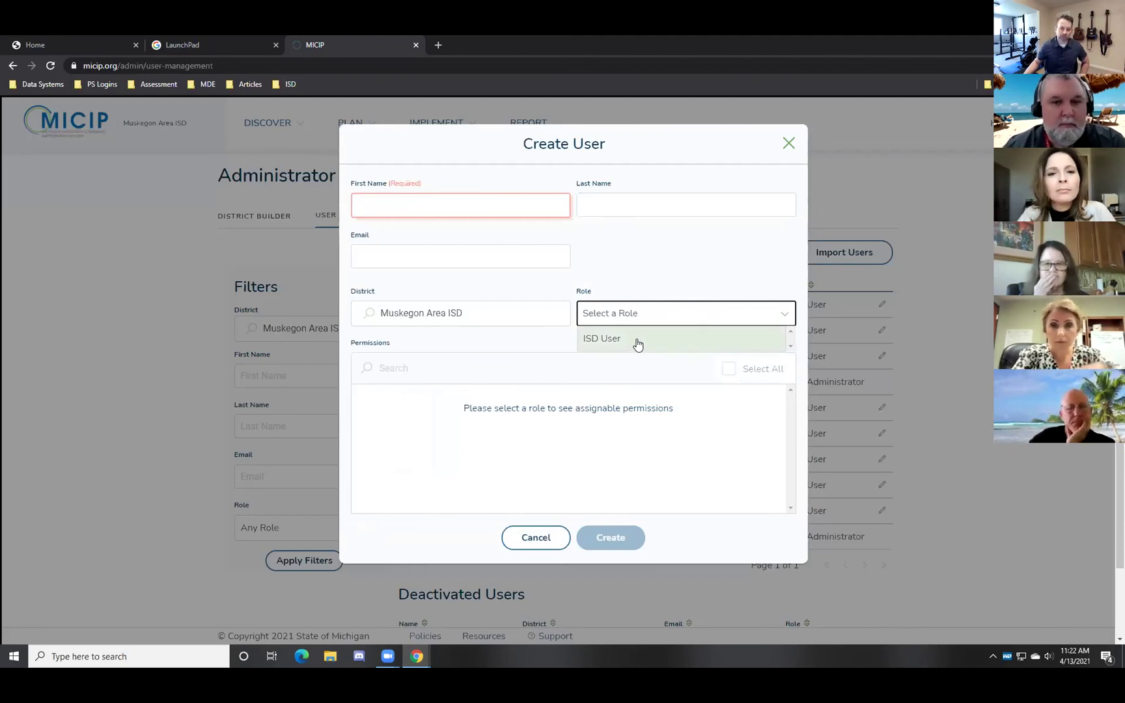
click(664, 262)
click(979, 307)
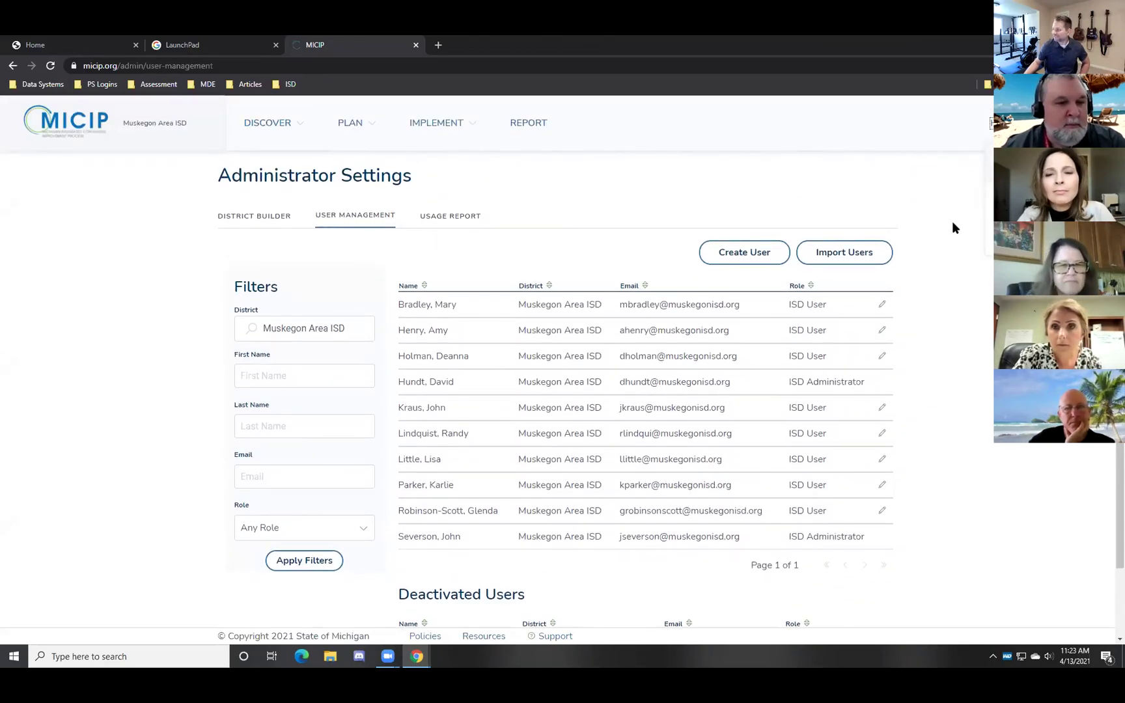
scroll(926, 322, down, 1)
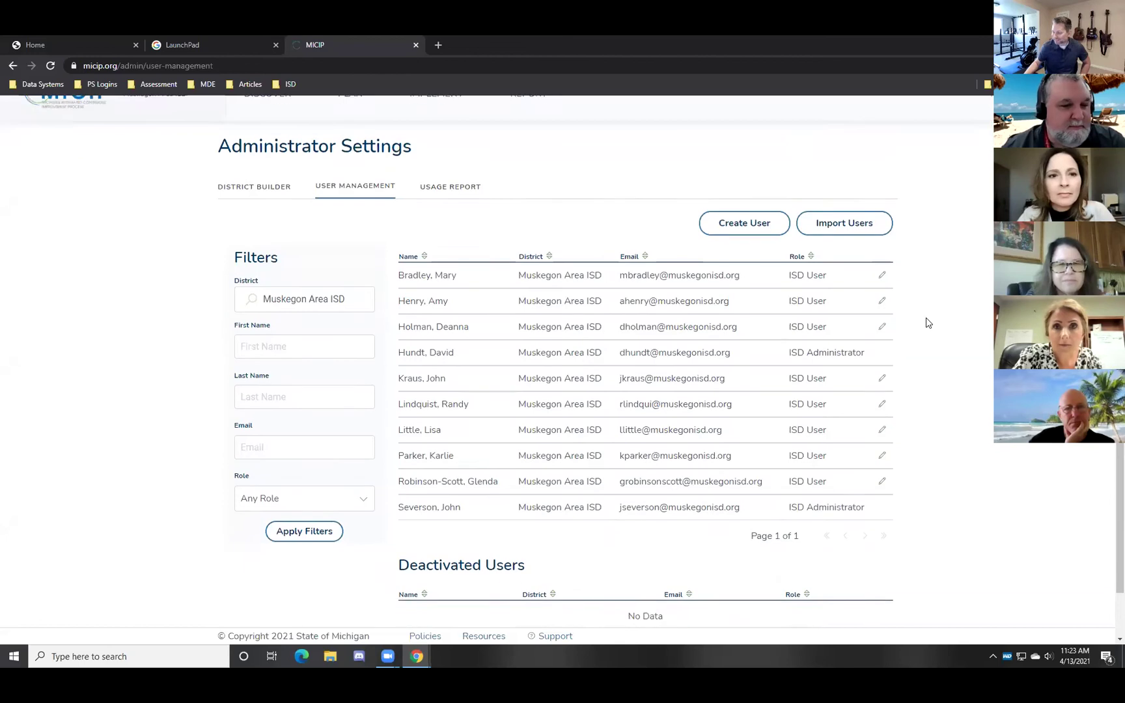
scroll(926, 319, up, 1)
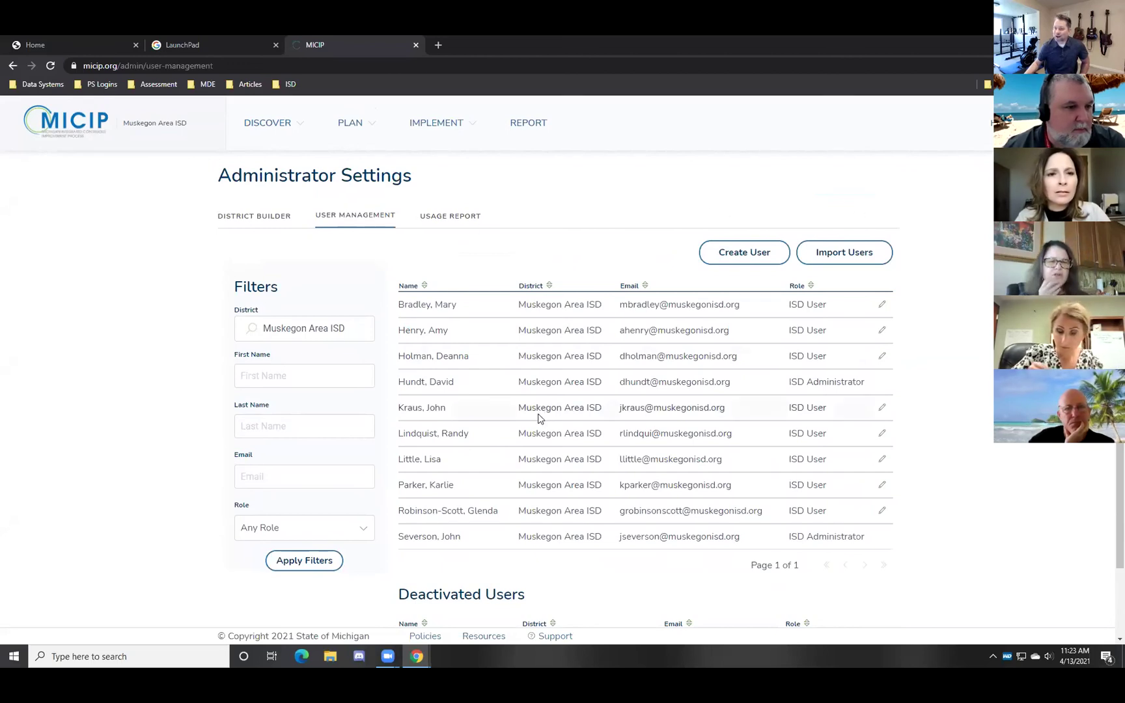
scroll(600, 417, down, 1)
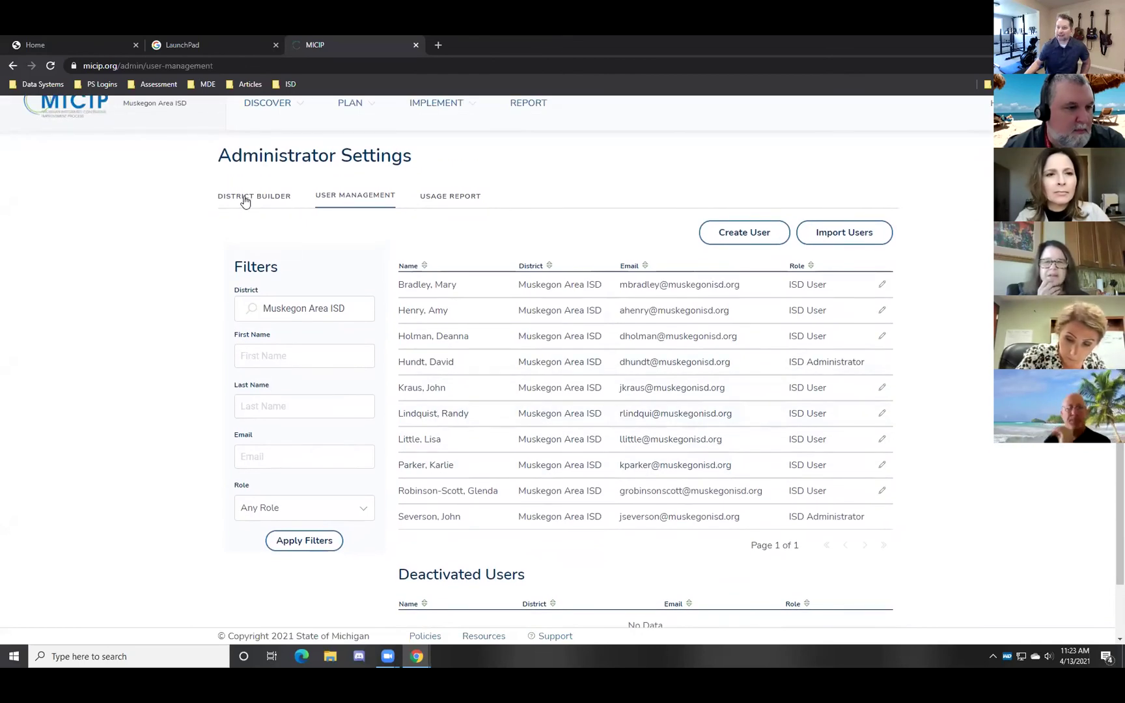
click(276, 206)
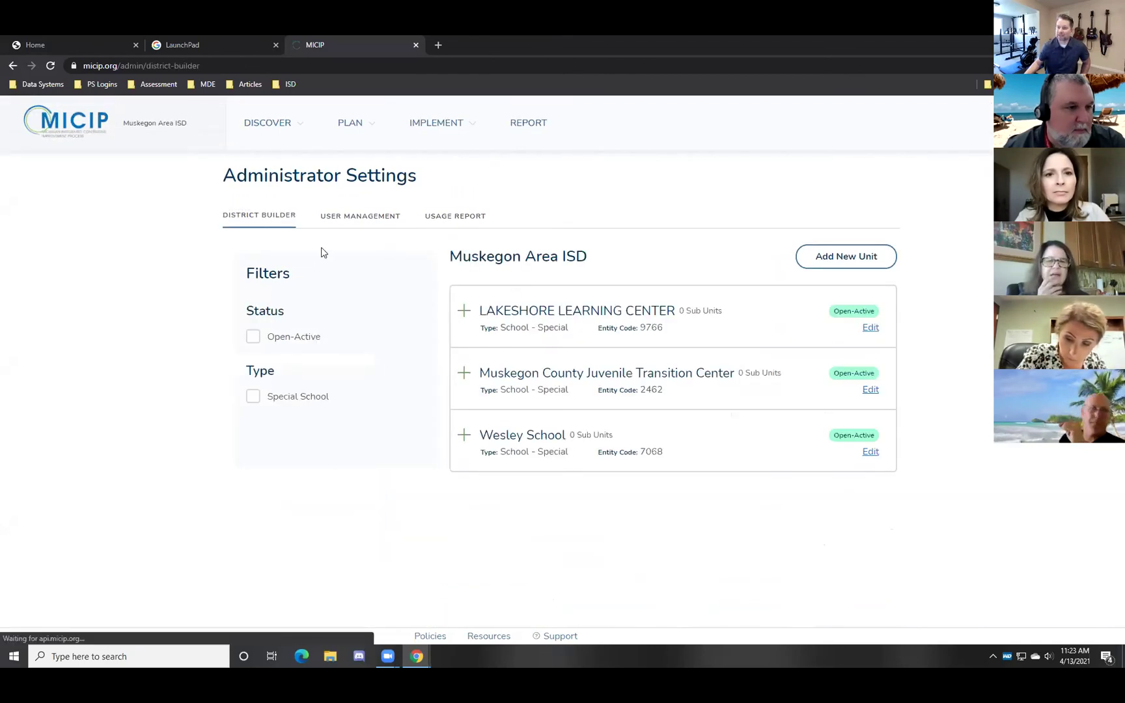
Filter users to Reeths-Puffer Schools and inspect the fourth user's Edit User permissions
click(362, 217)
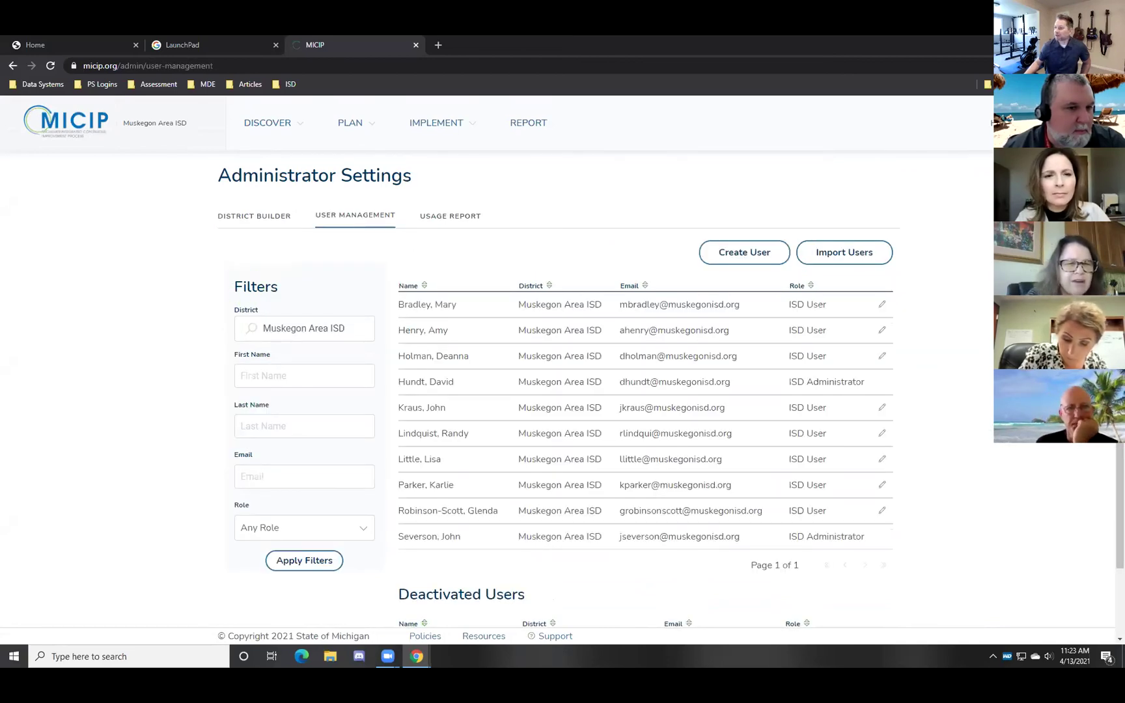
click(315, 329)
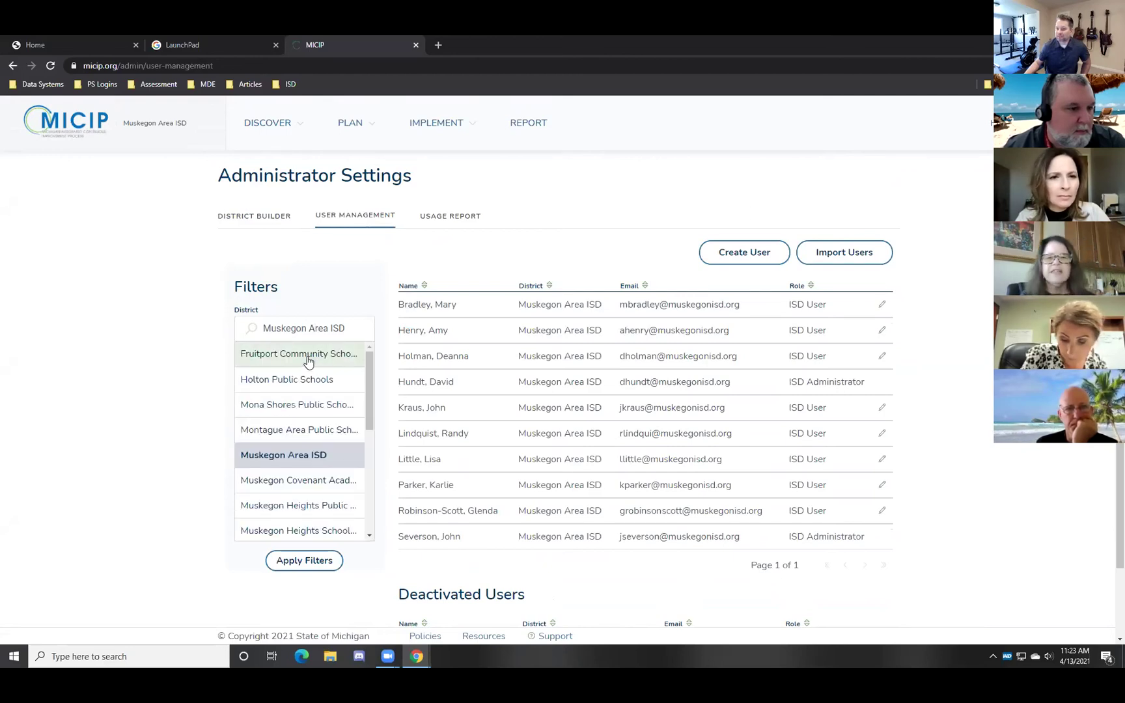
scroll(310, 384, down, 3)
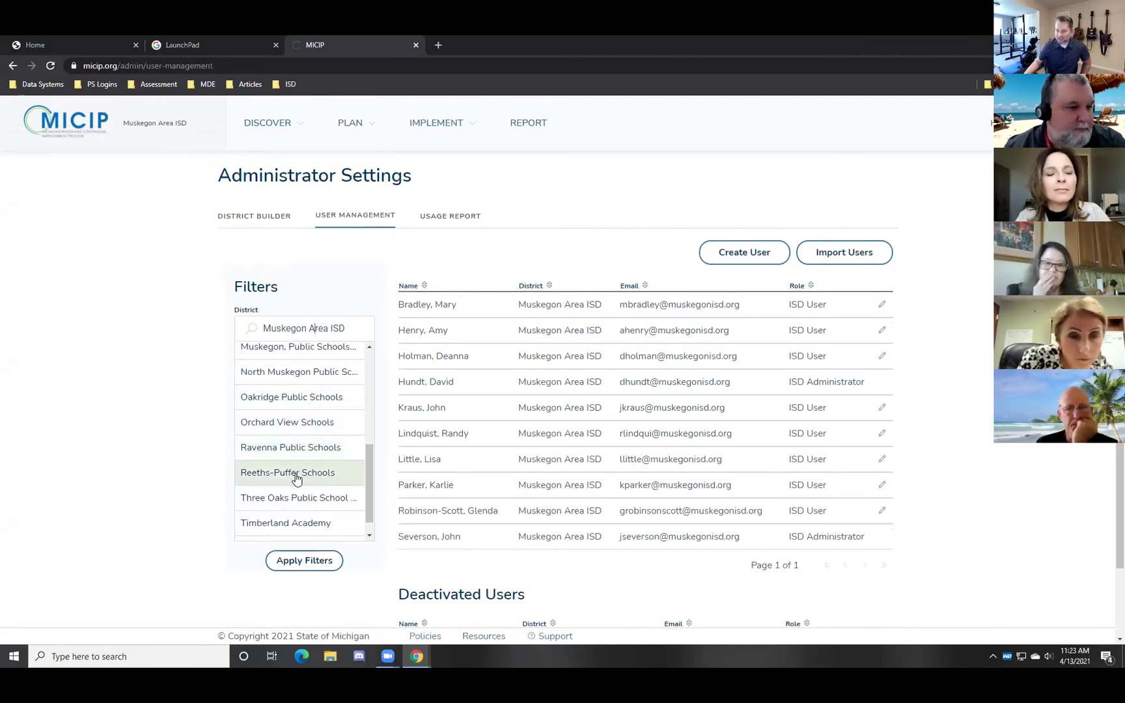
click(296, 474)
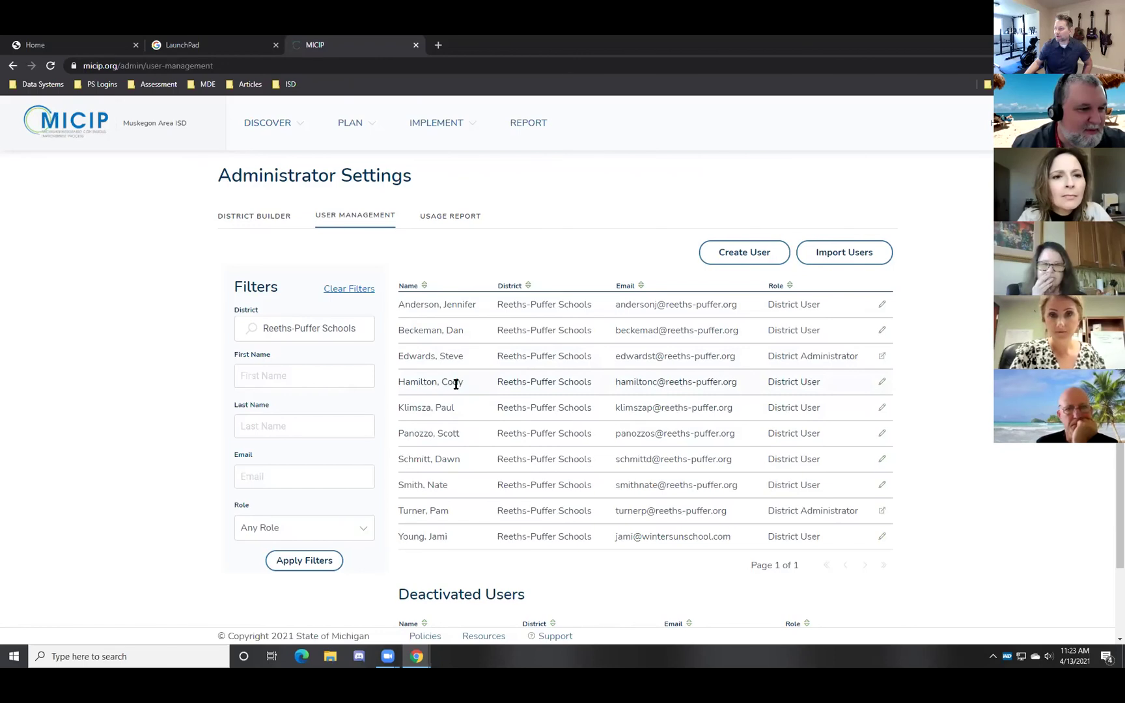
click(883, 382)
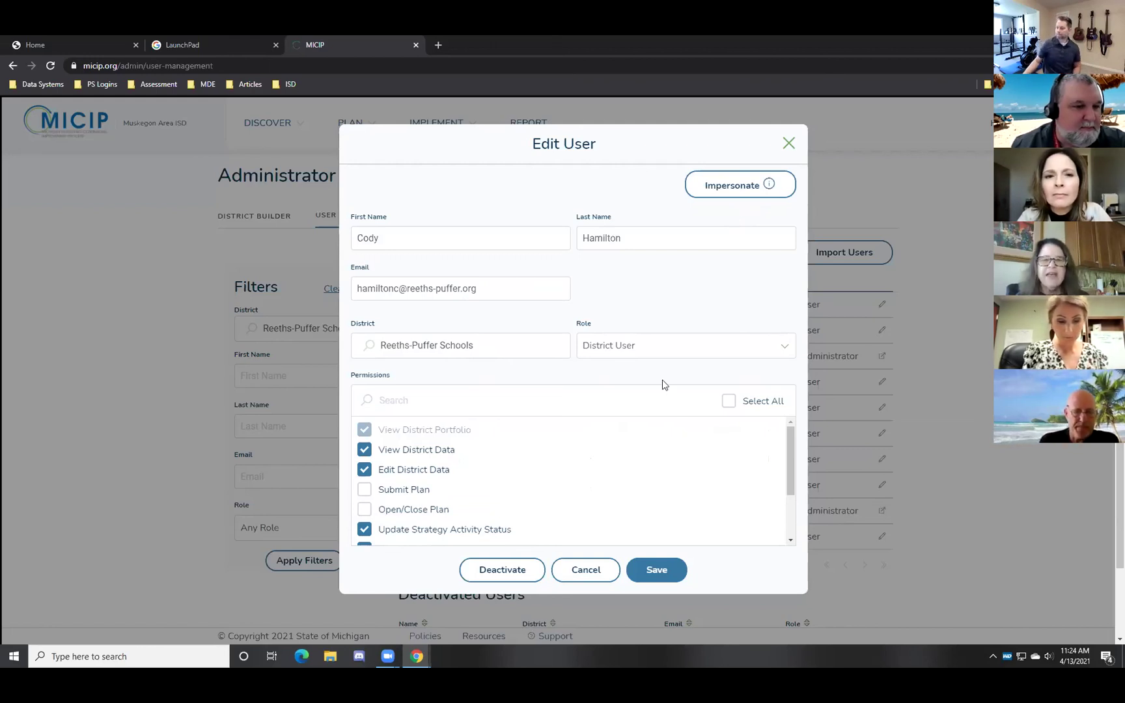
mouse_move(786, 450)
mouse_down()
mouse_move(788, 498)
mouse_move(788, 465)
mouse_up()
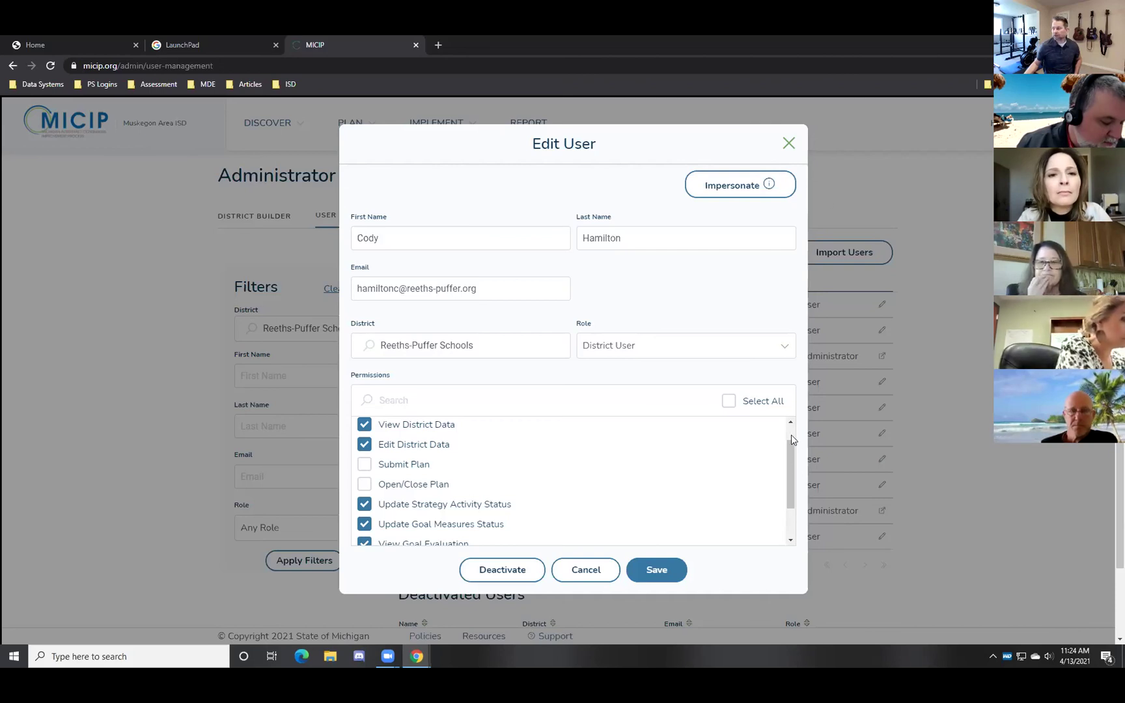
drag(792, 457, 797, 224)
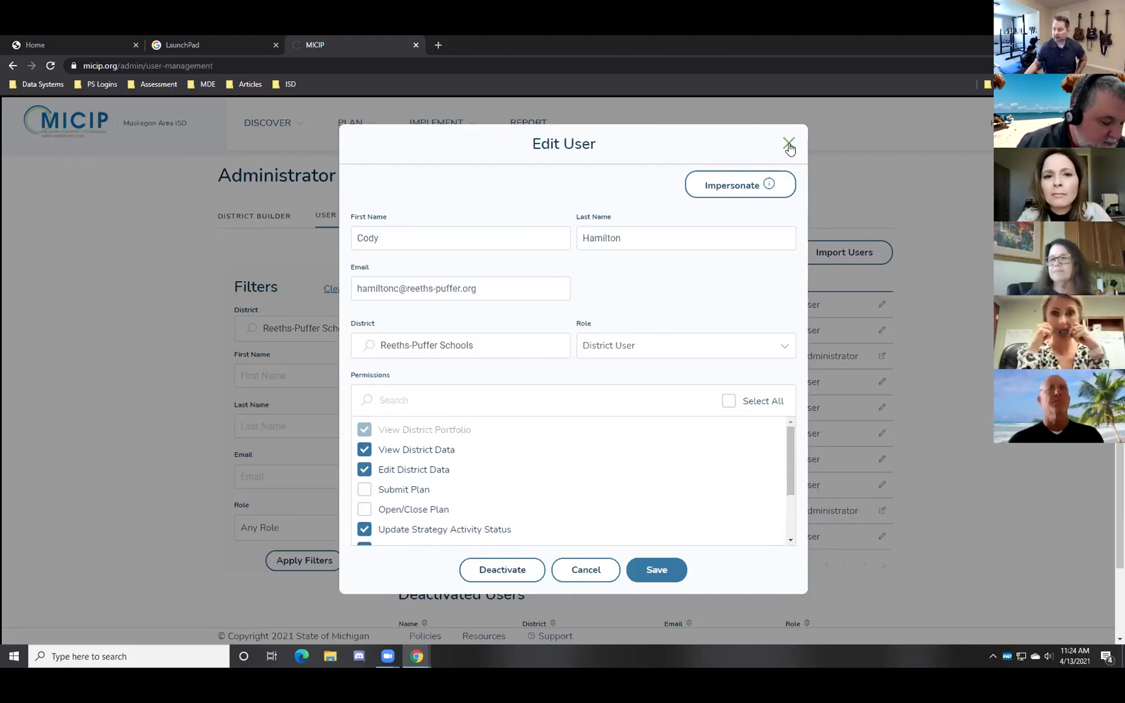
click(789, 145)
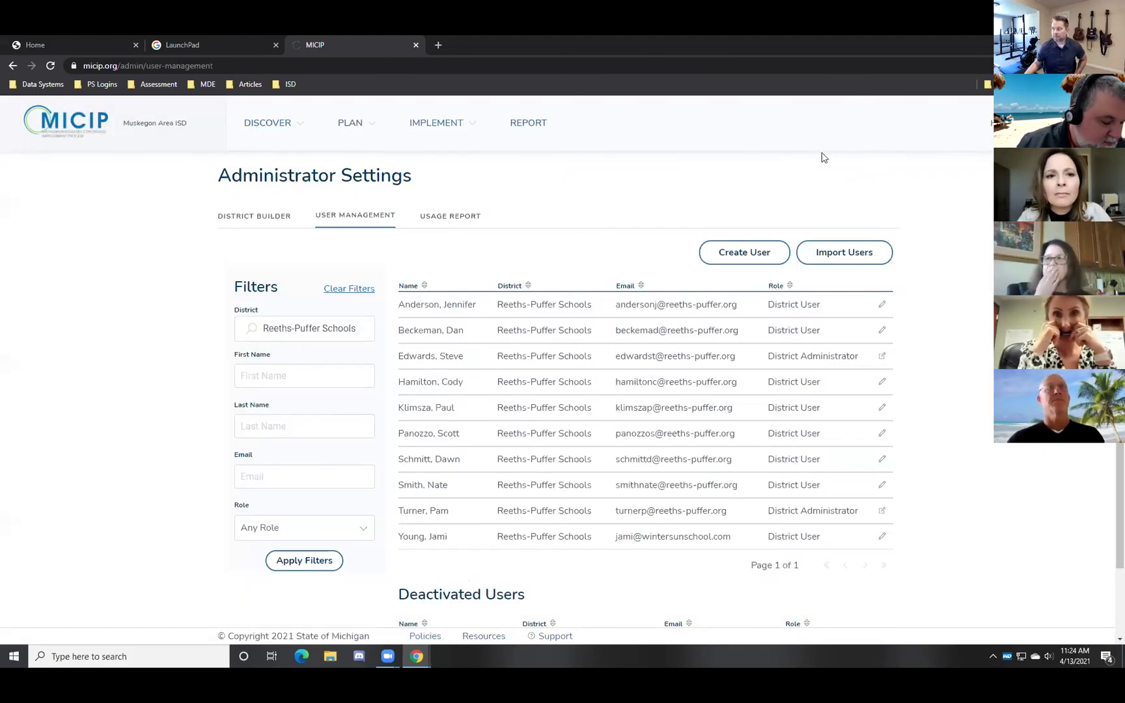
Filter users back to Muskegon Area ISD and inspect the first user's permissions
click(331, 331)
scroll(312, 433, up, 3)
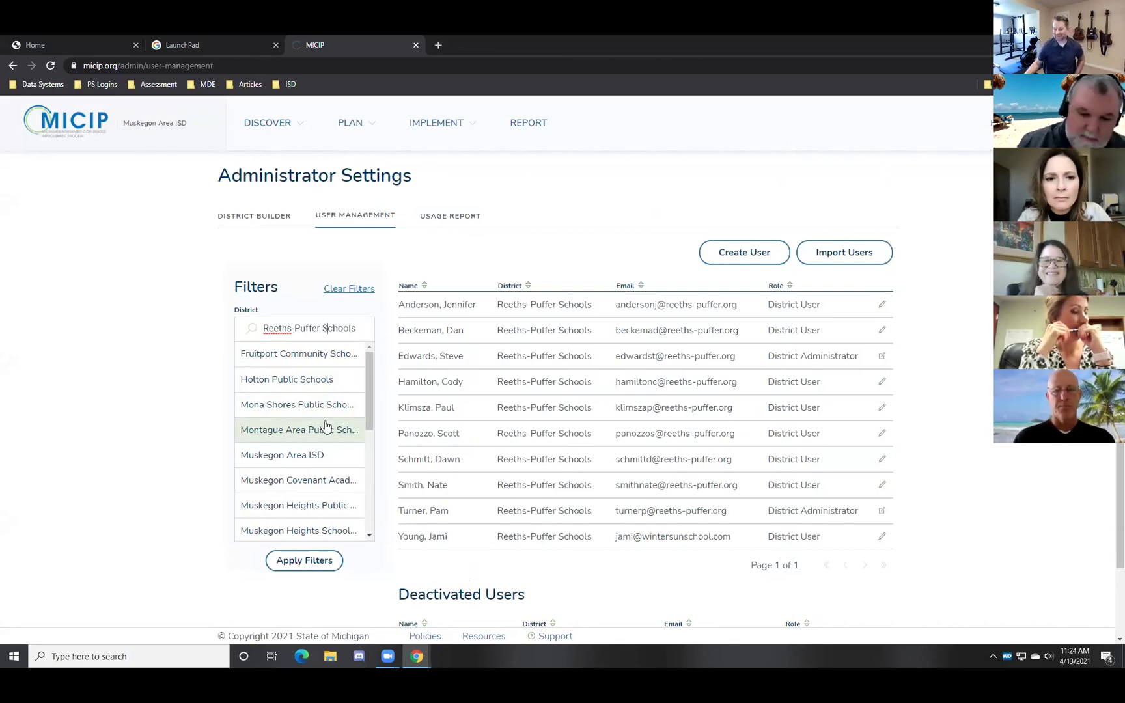
click(298, 455)
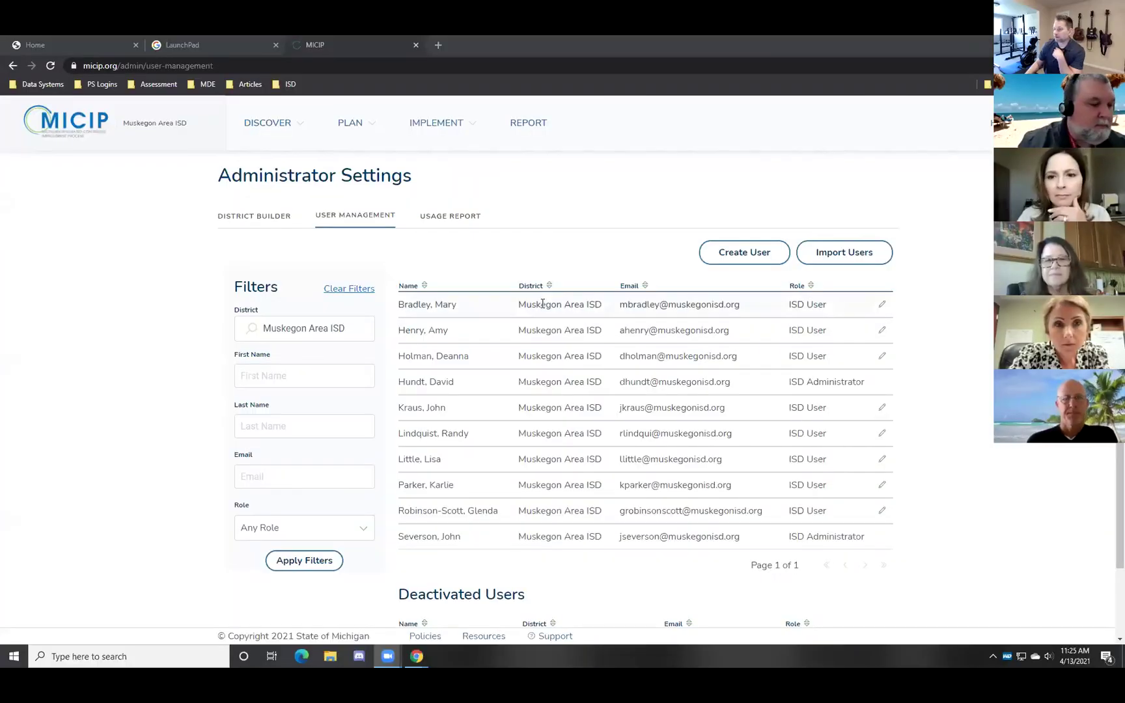
click(883, 304)
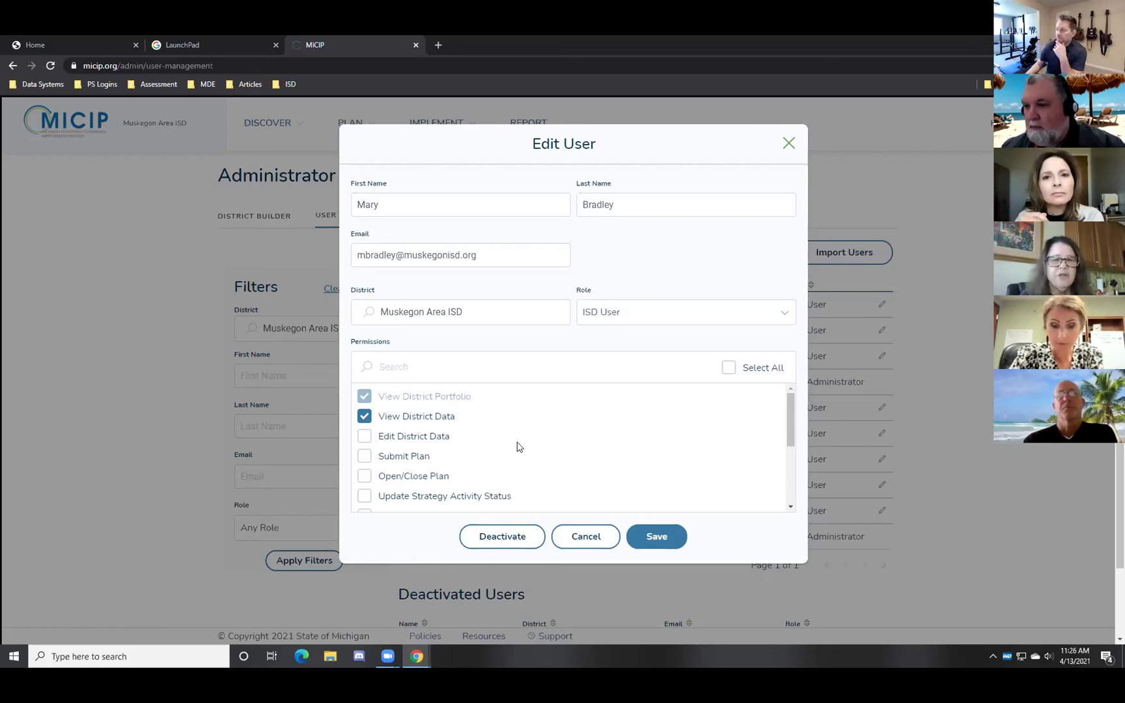
click(790, 143)
scroll(937, 347, down, 1)
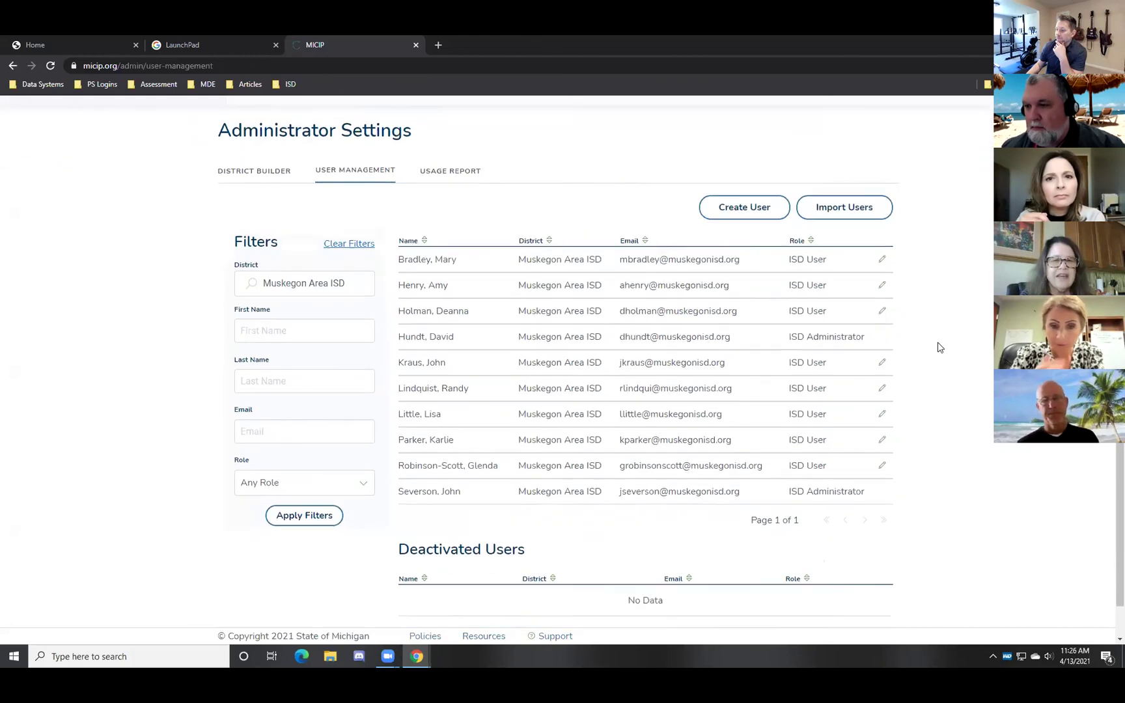